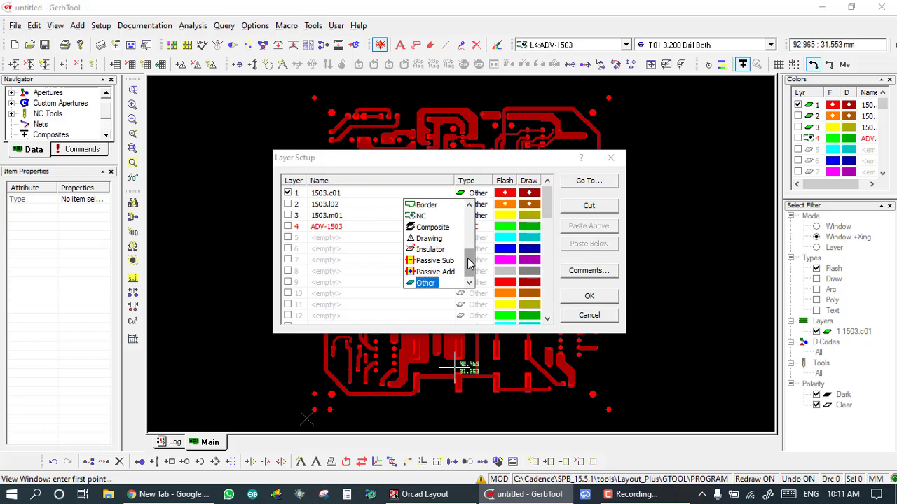
Step: Set the type of layer 1503.c01 to Top and the type of layer 1503.l02 to Silk Bot
drag(469, 263, 468, 196)
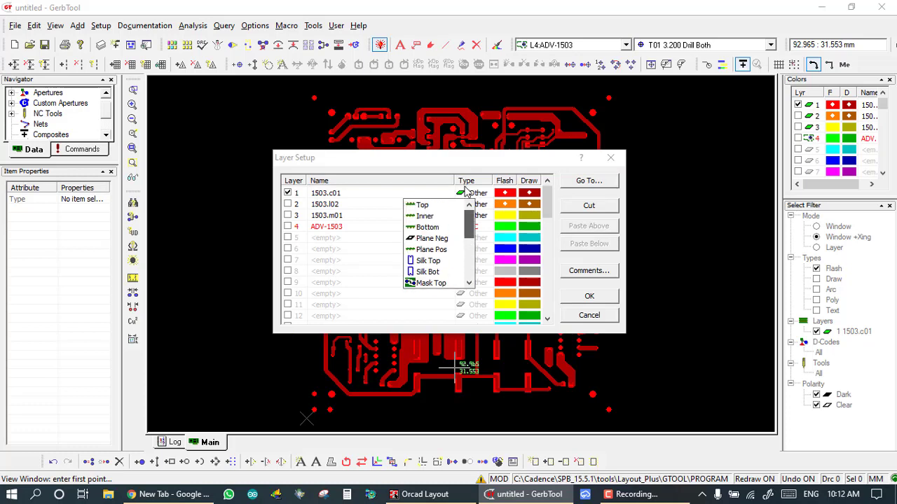
click(424, 205)
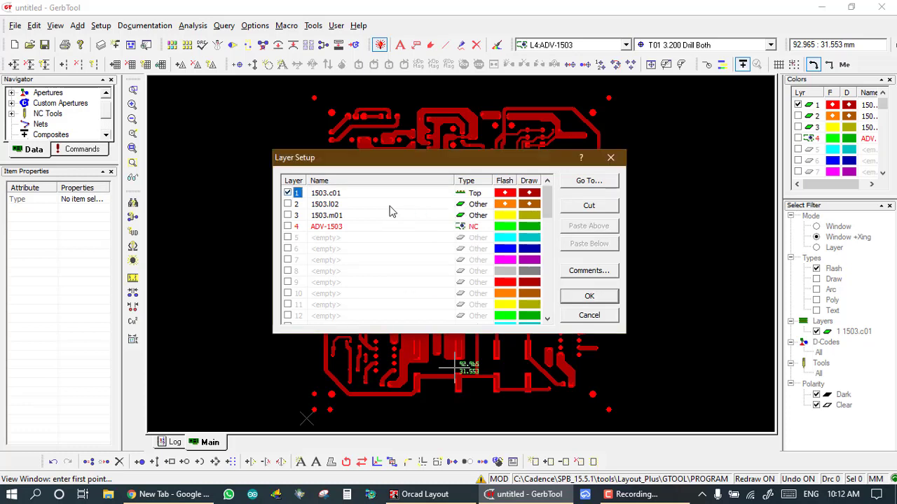
double_click(339, 203)
click(471, 204)
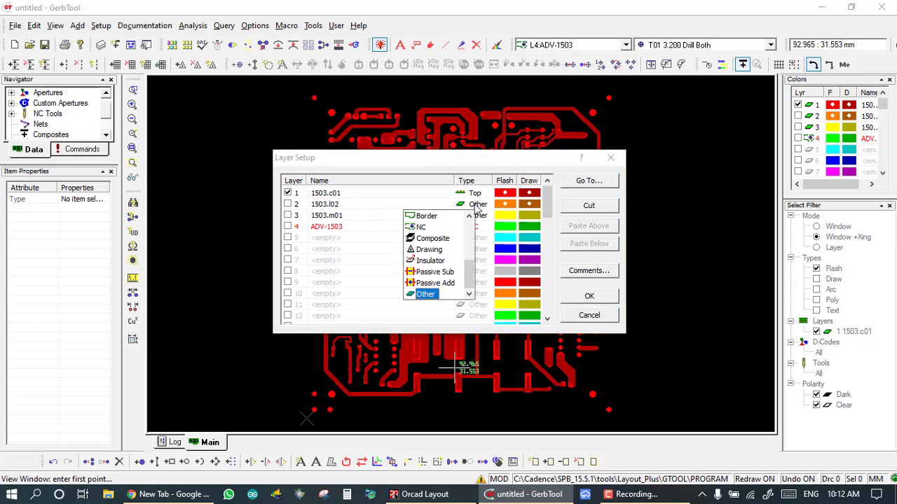
scroll(468, 280, up, 2)
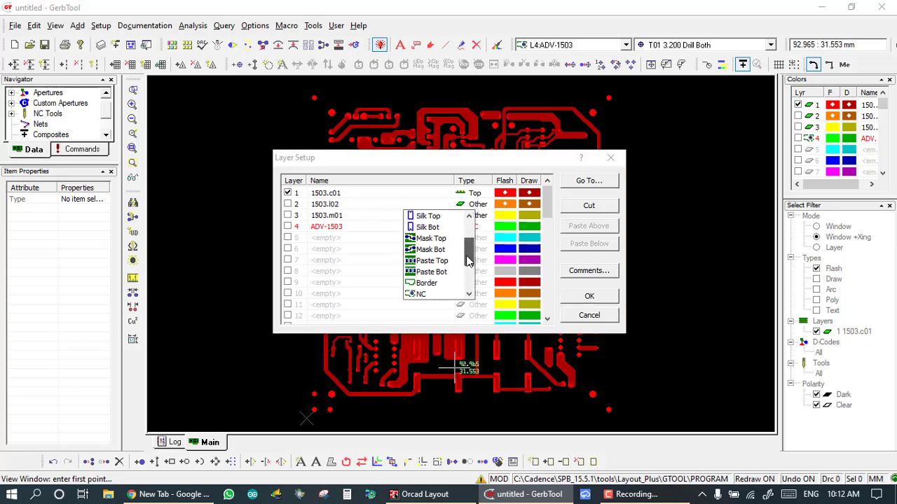
click(427, 228)
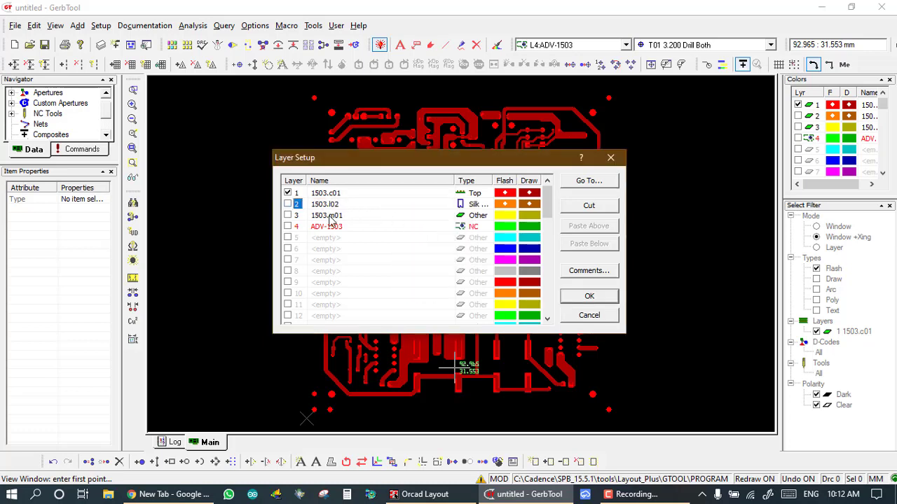
Step: Set the type of layer 1503.m01 to Mask Top and apply the layer setup
click(477, 215)
click(477, 215)
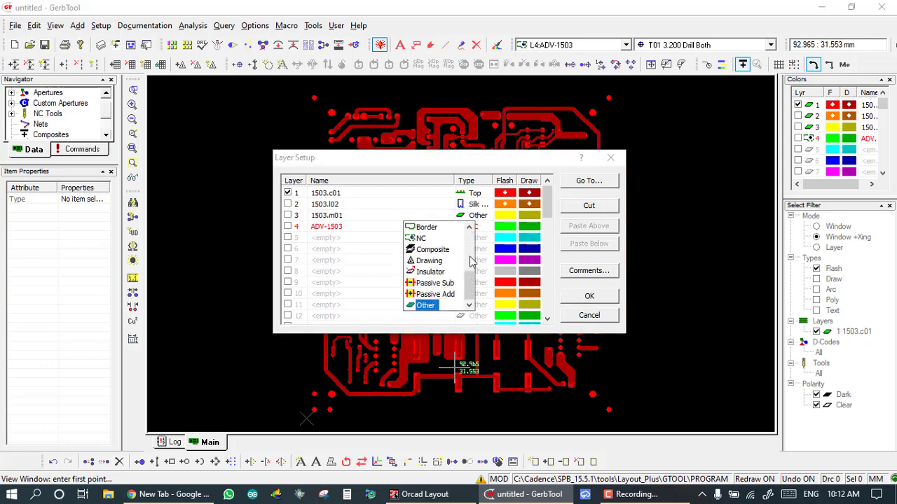
scroll(471, 259, up, 2)
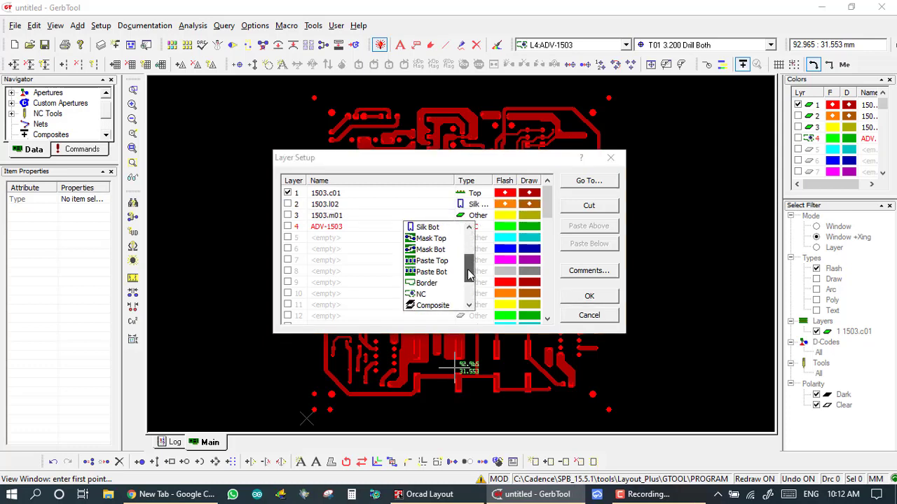
click(434, 238)
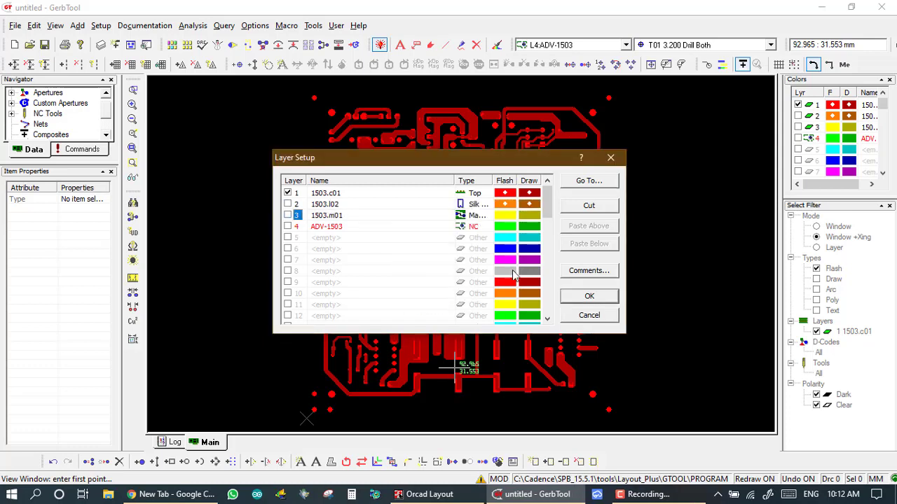
click(589, 297)
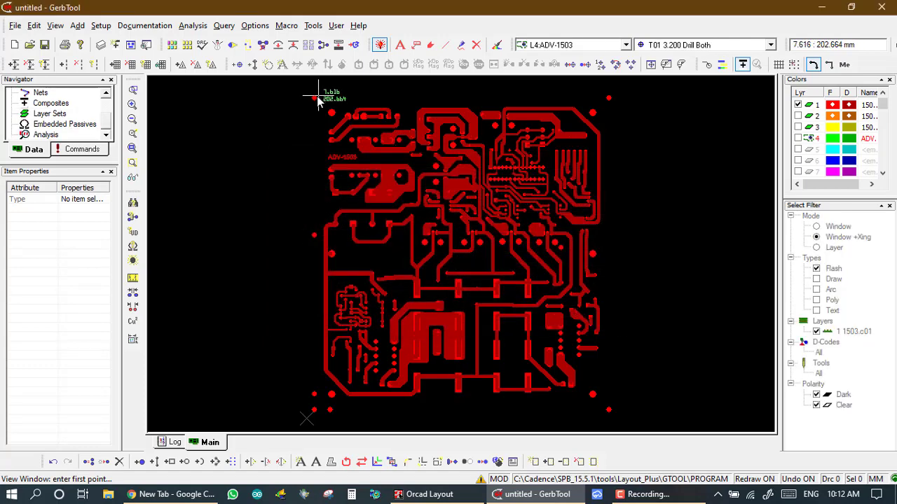
click(100, 44)
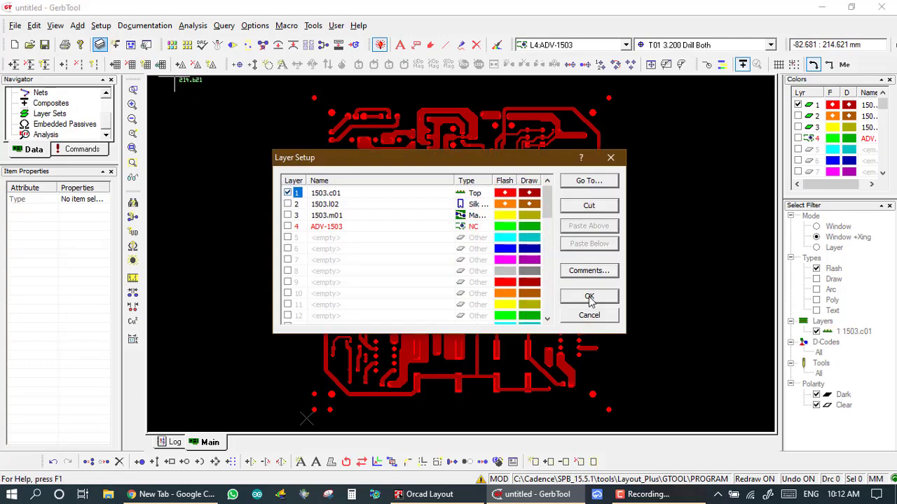
click(589, 295)
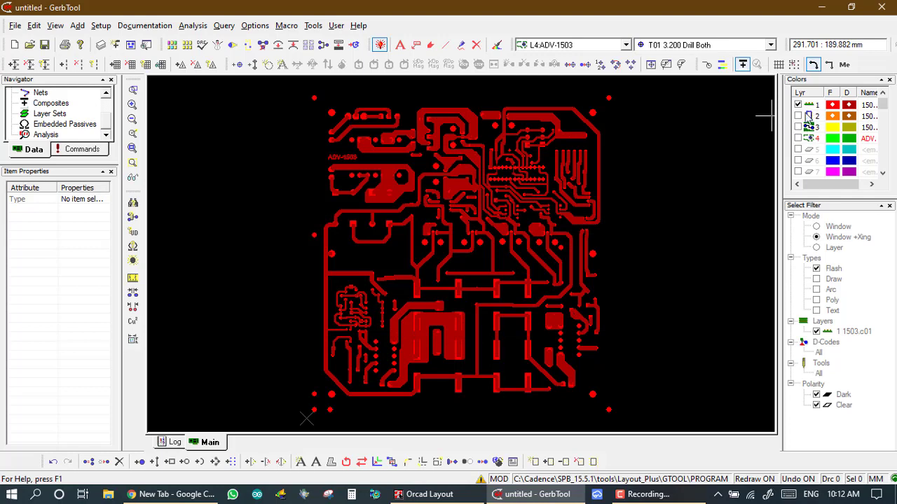
Step: Set layer 1's flash colour to bright red and its draw colour to orange
click(798, 105)
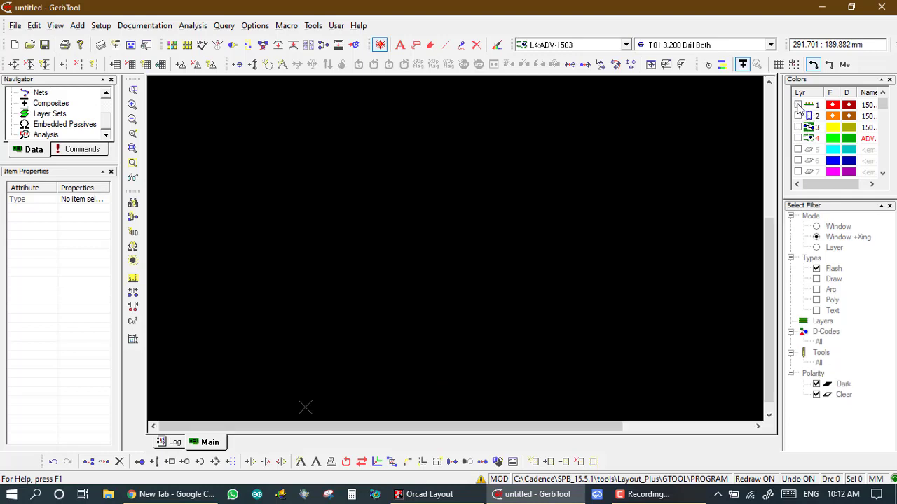
click(798, 105)
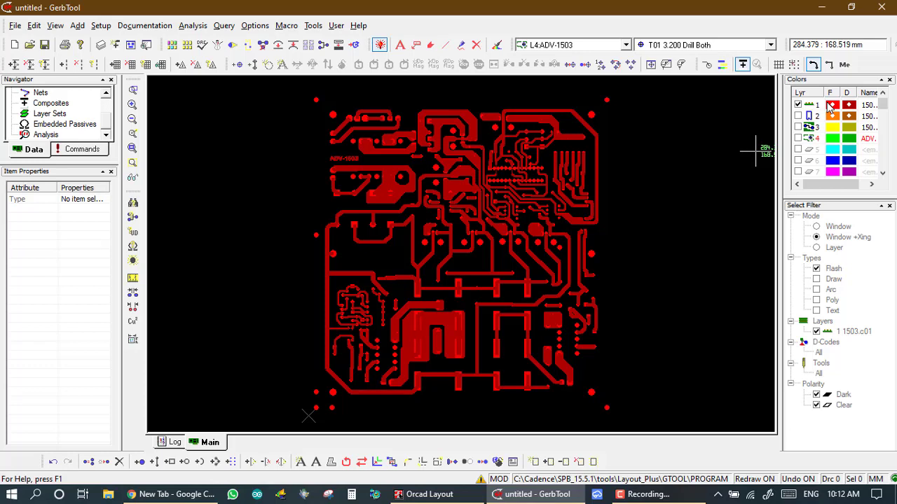
click(830, 106)
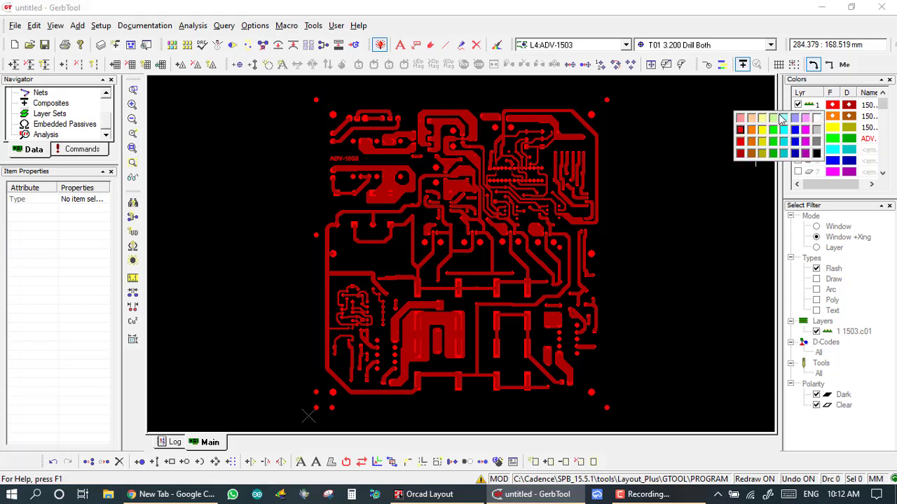
click(739, 135)
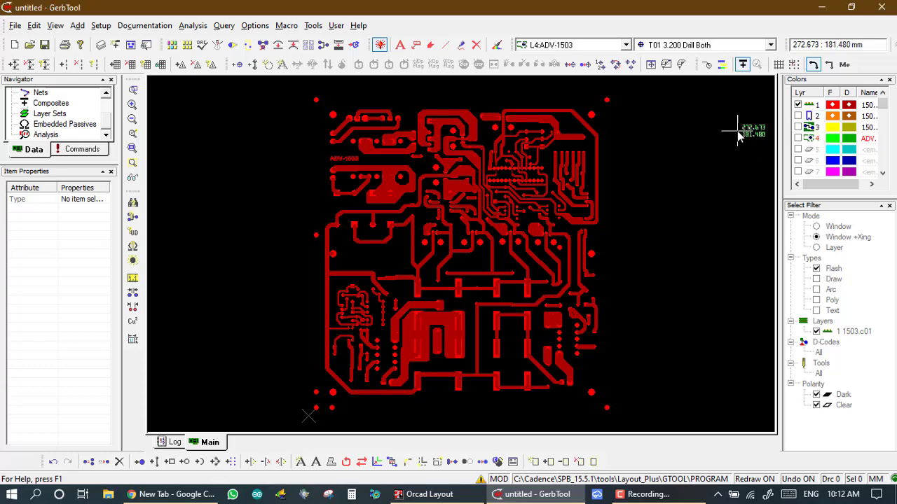
click(851, 105)
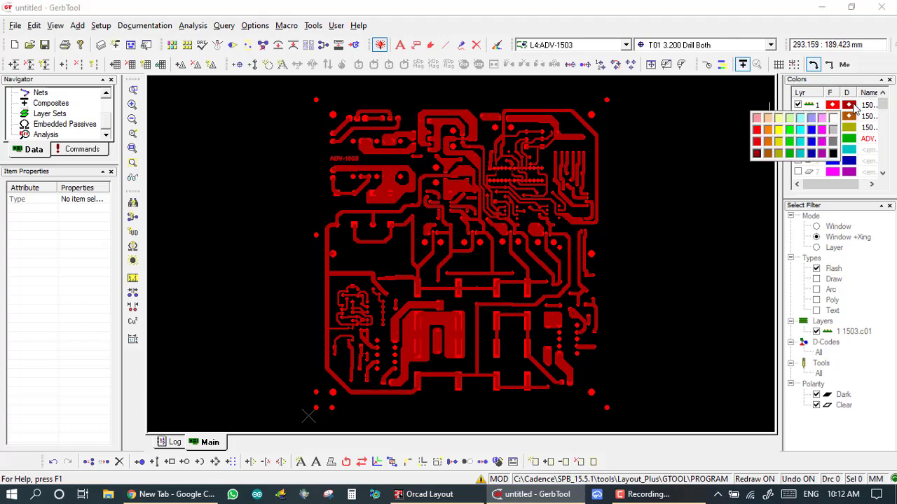
click(768, 131)
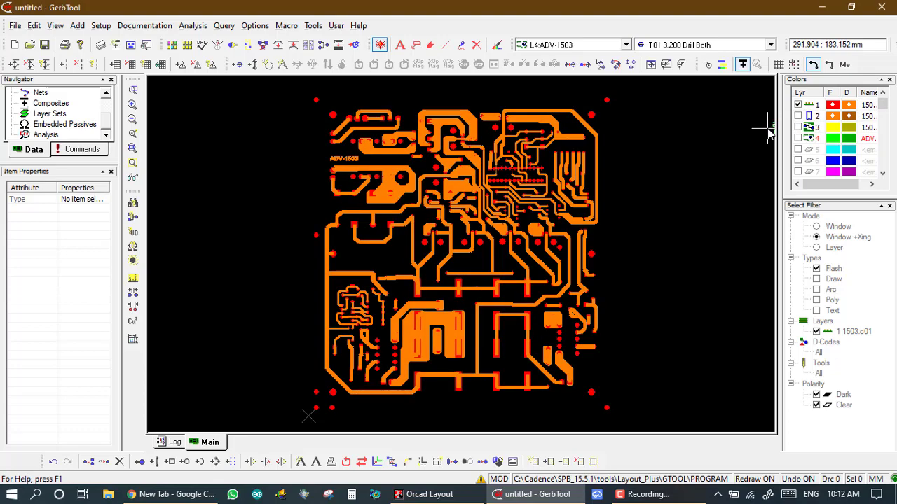
Step: Examine the ADV-1503 label on the copper layer and how it reads relative to the whole board
drag(282, 88, 436, 225)
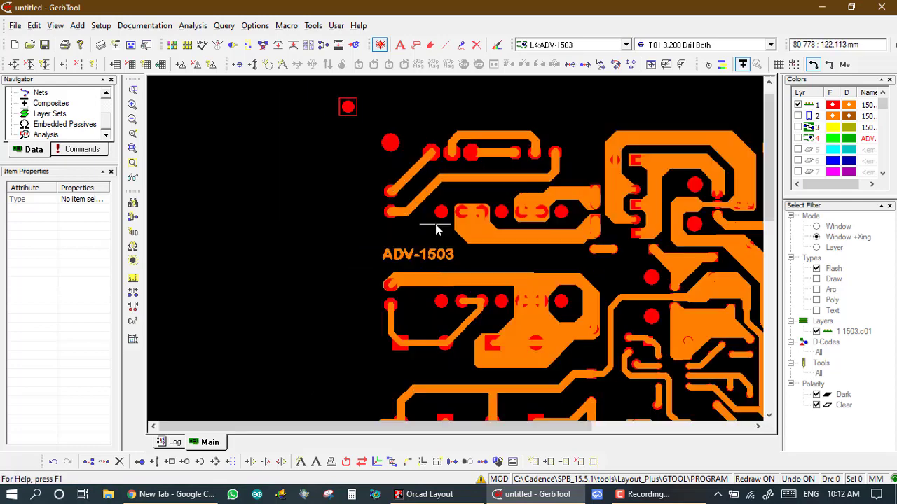
click(356, 200)
click(540, 320)
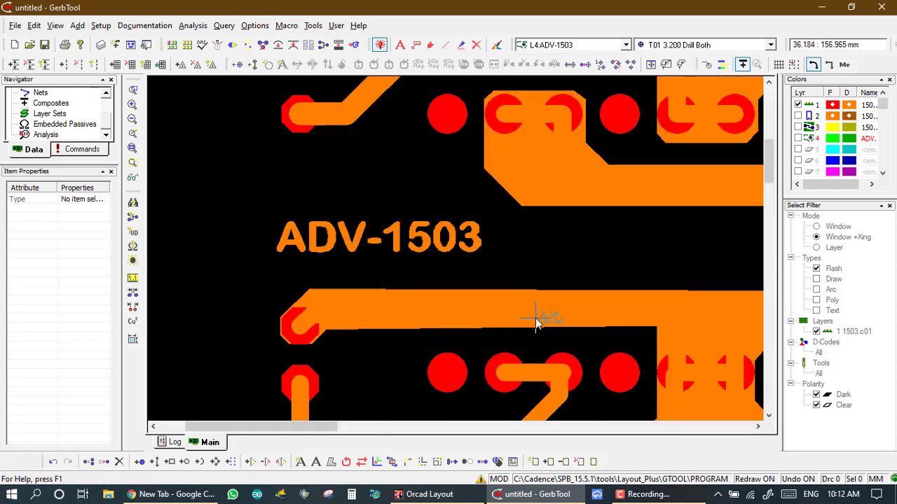
key(Home)
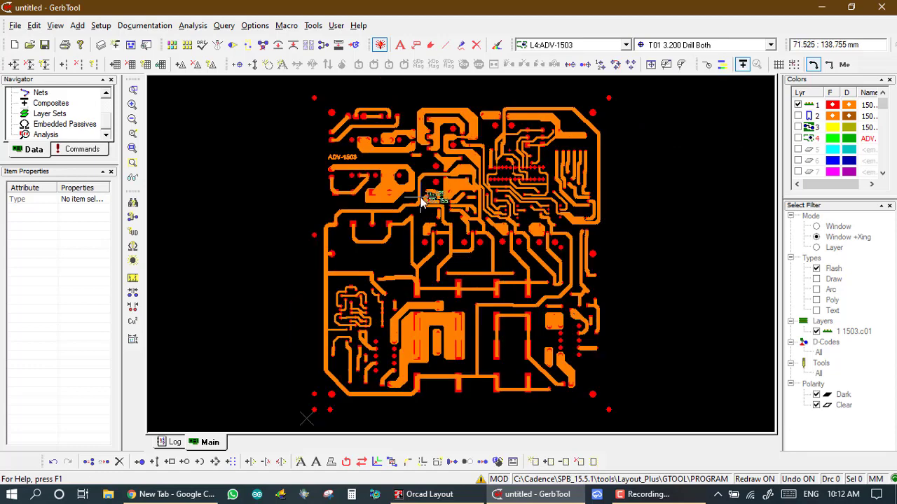
drag(299, 139, 404, 207)
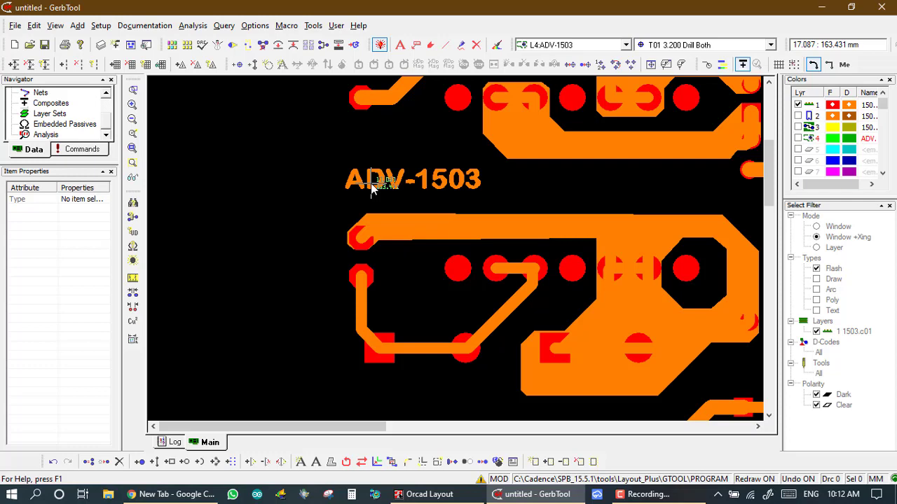
key(Home)
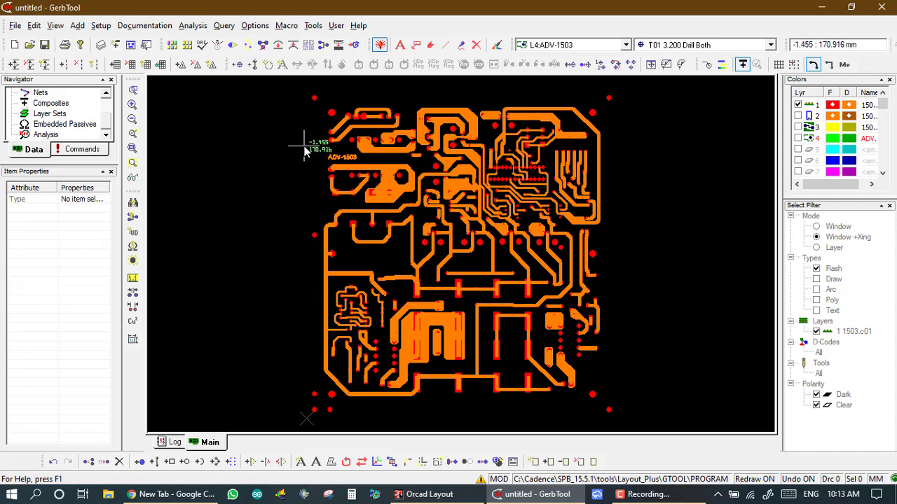
Step: Mirror the ADV-1503 label horizontally about its center, with D-codes mirrored and all object types enabled in the selection filter
drag(308, 145, 404, 198)
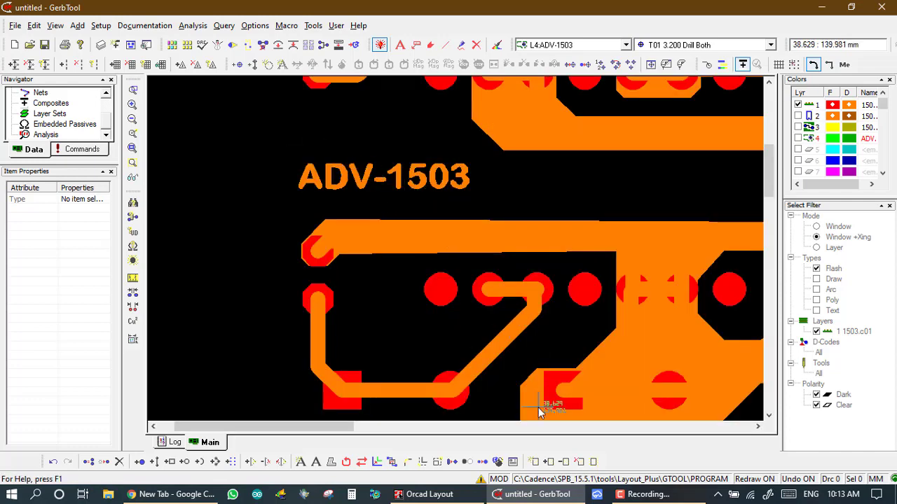
click(360, 462)
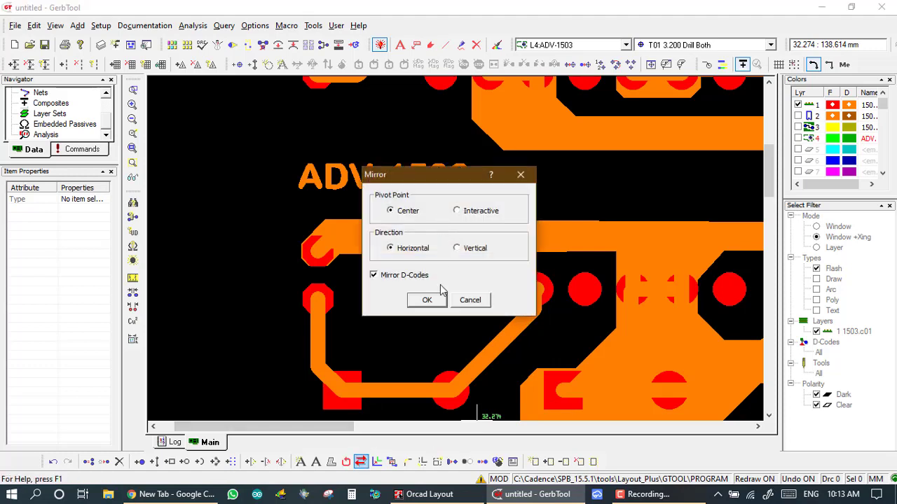
click(425, 302)
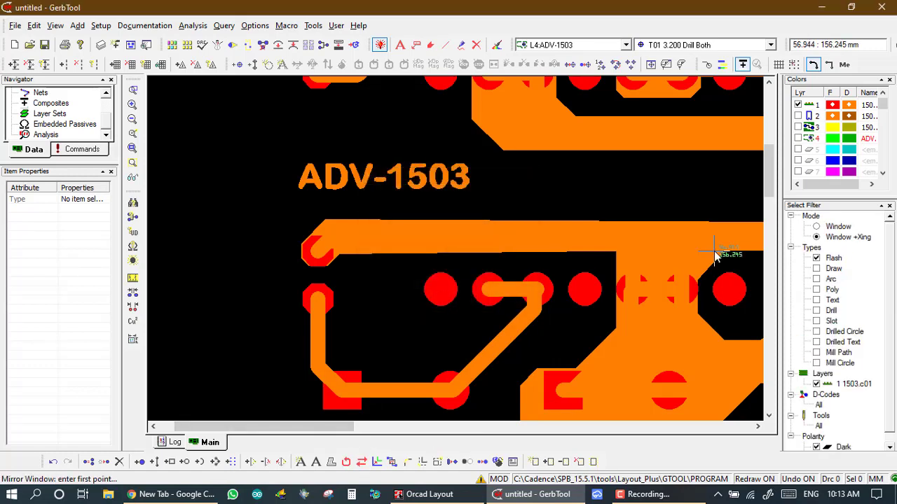
right_click(804, 253)
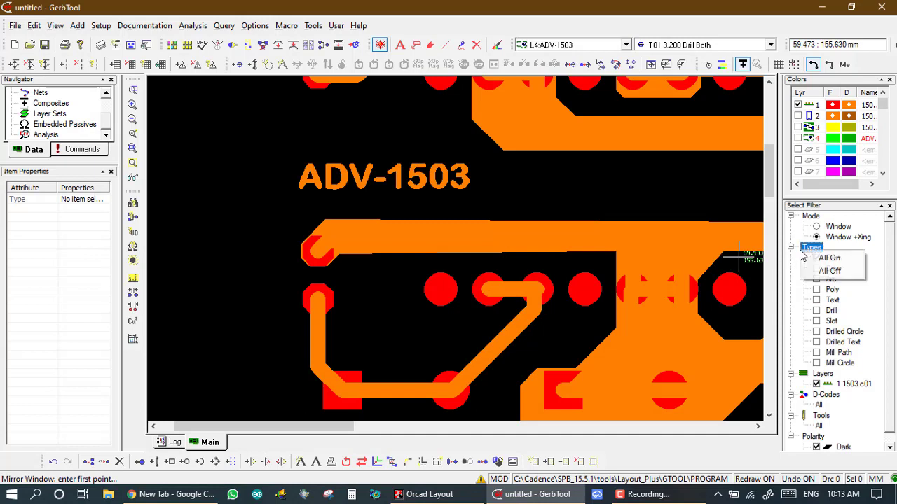
click(823, 259)
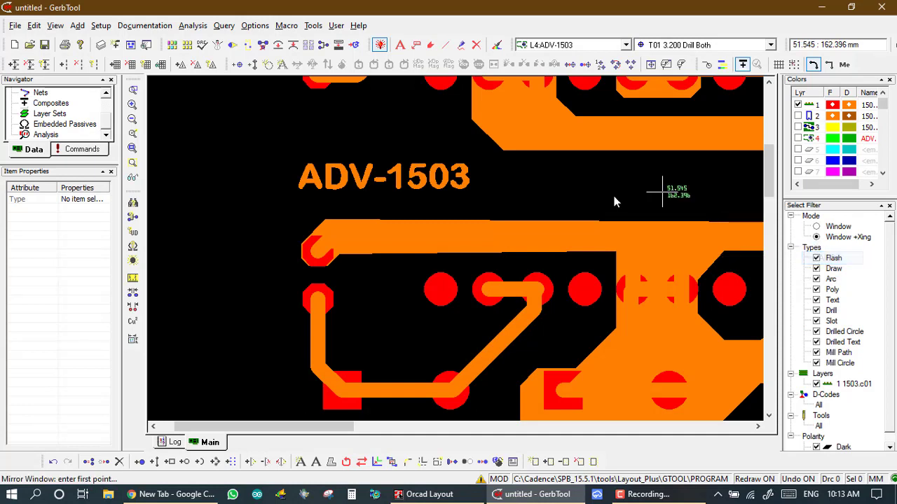
click(257, 151)
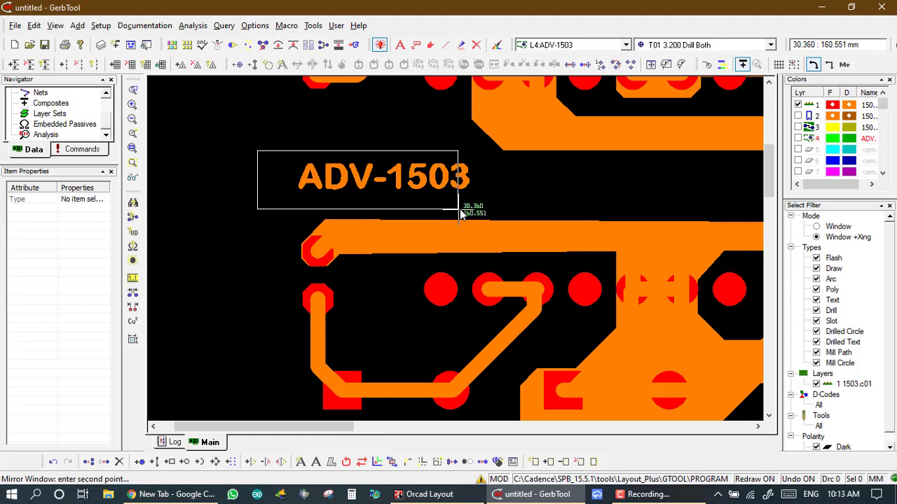
click(475, 209)
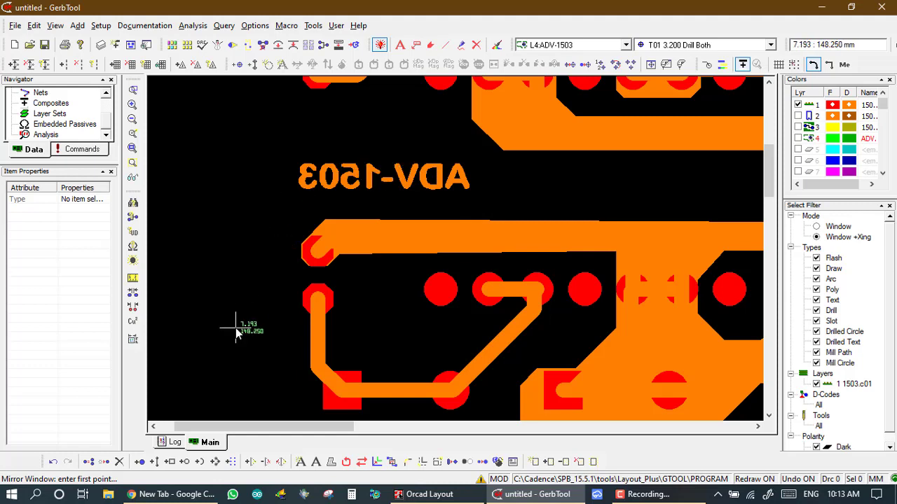
Step: Undo the Mirror Window operation on the ADV-1503 label
click(50, 463)
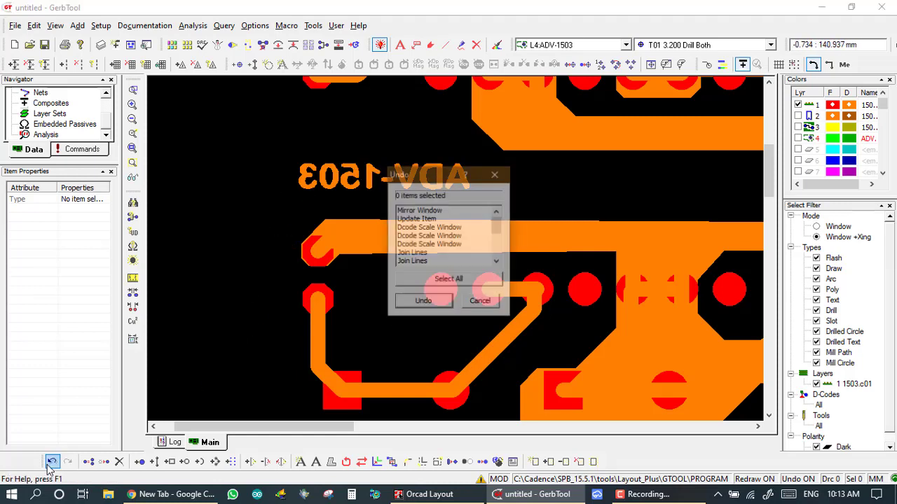
click(419, 210)
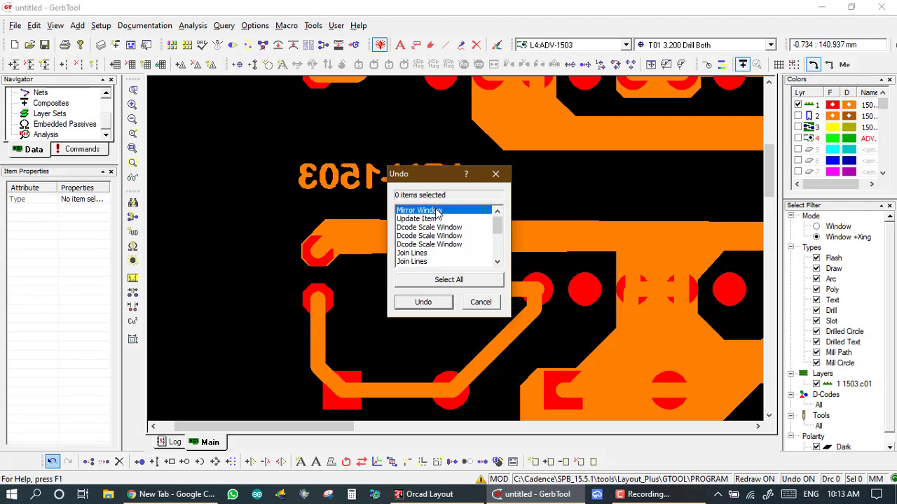
click(423, 302)
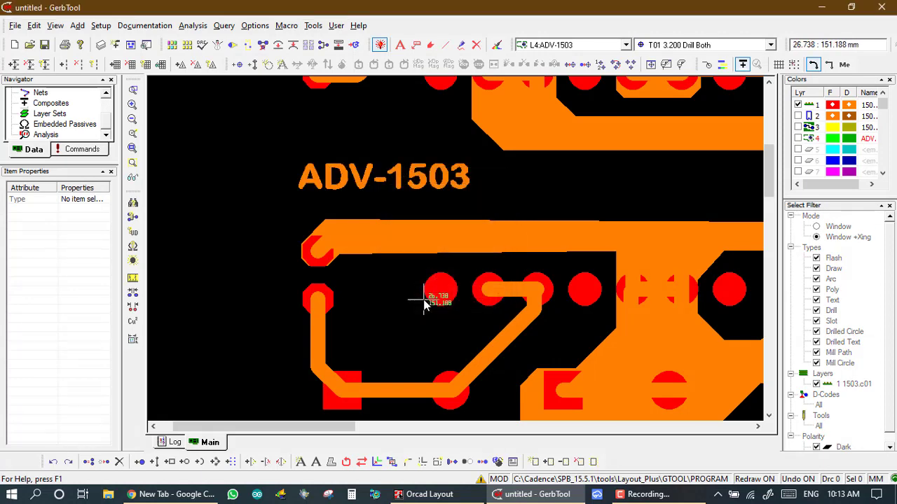
Step: Check the configured measurement units and precision for measuring between the octagonal pads in the board's upper-left corner
key(Home)
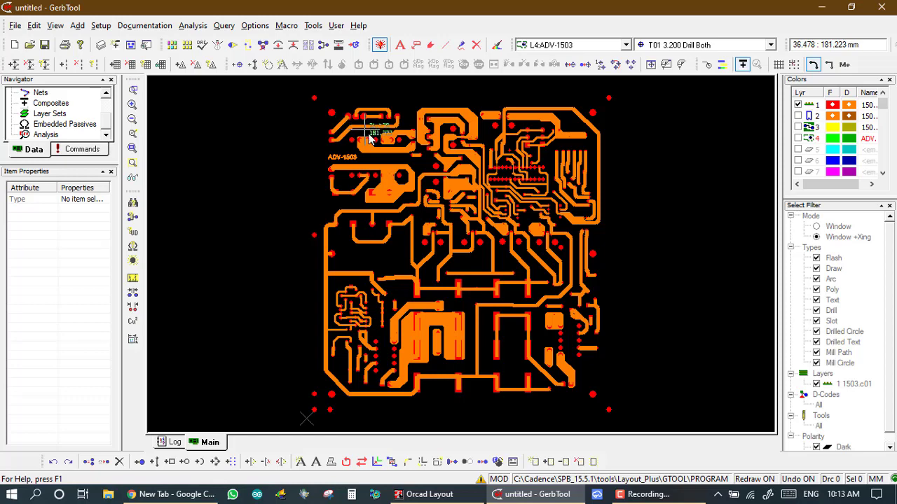
click(336, 99)
click(372, 129)
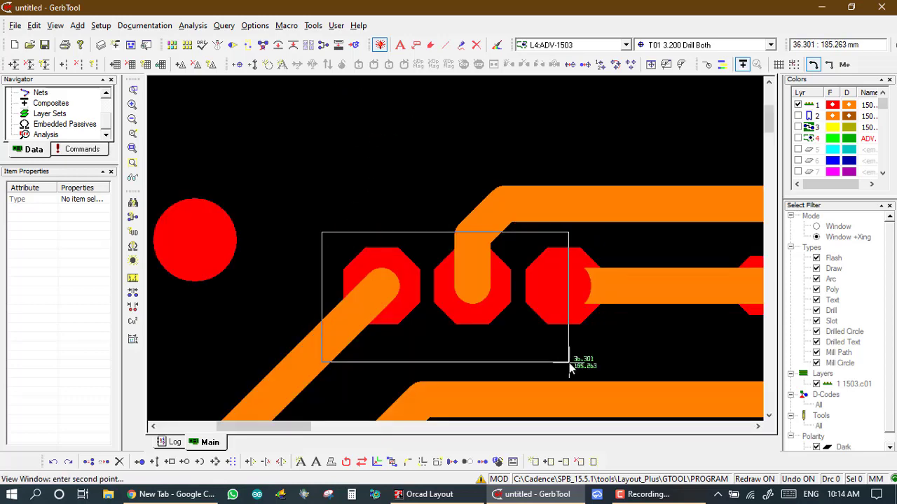
click(647, 360)
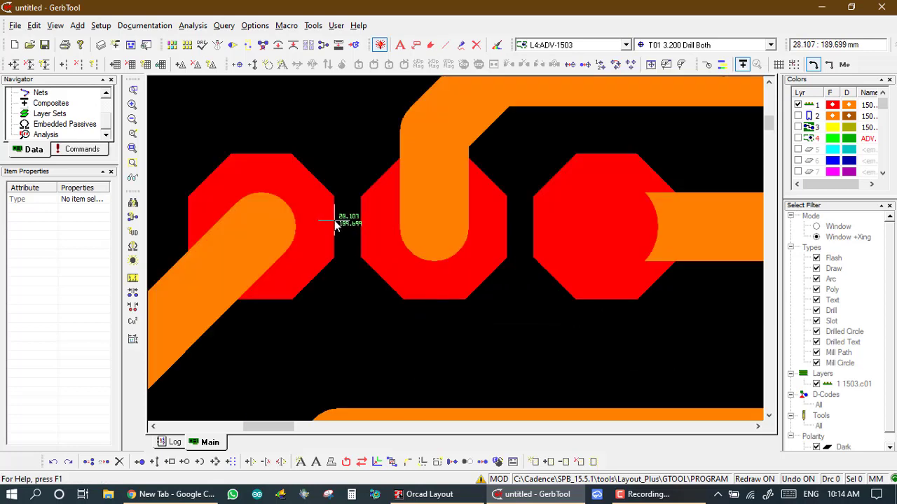
click(131, 279)
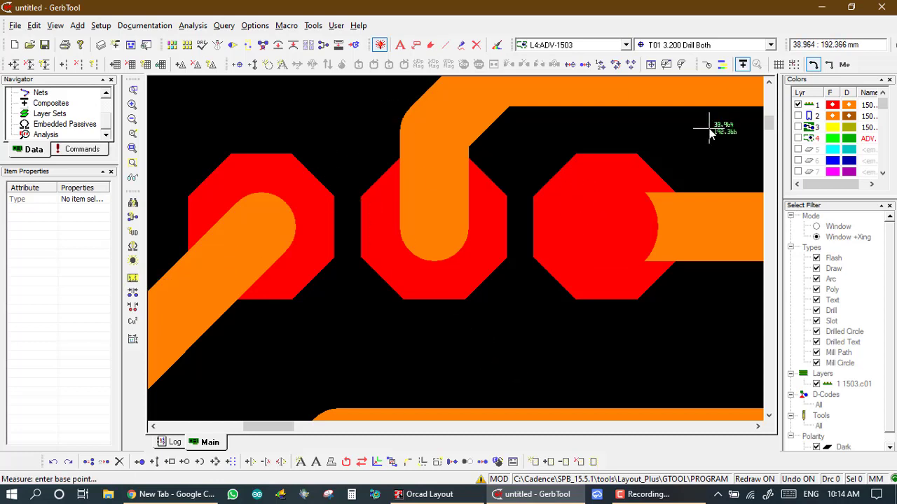
click(844, 64)
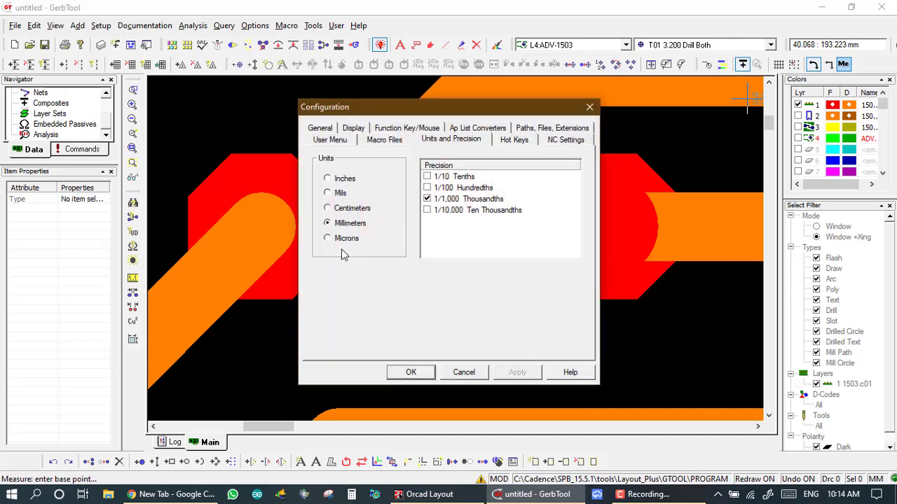
click(410, 373)
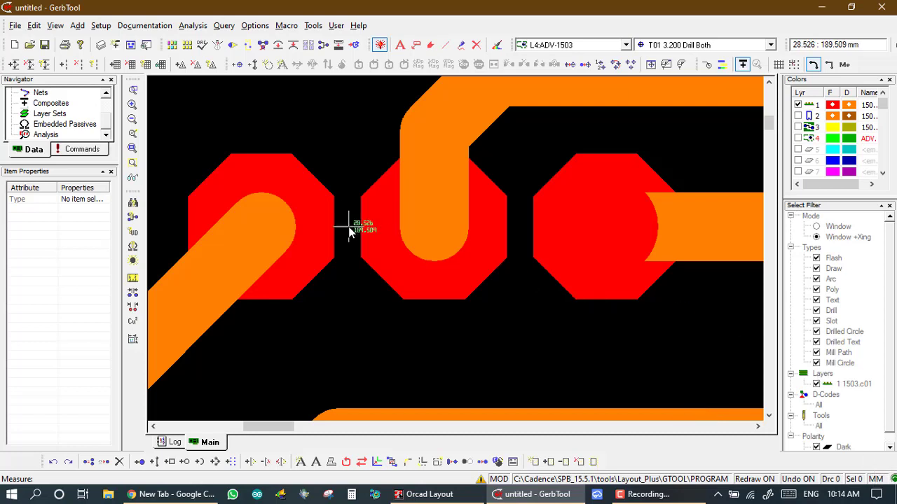
Step: Measure the horizontal gap between the first two octagonal pads in the board's upper-left corner
click(133, 279)
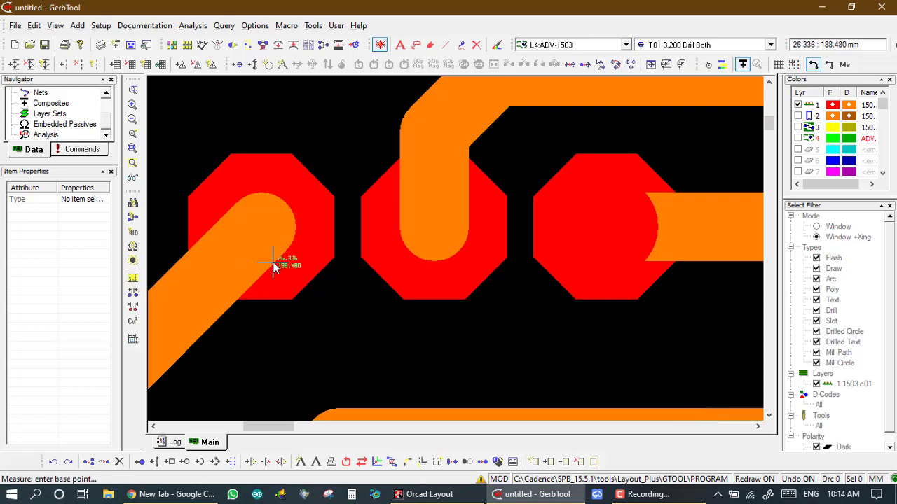
click(334, 228)
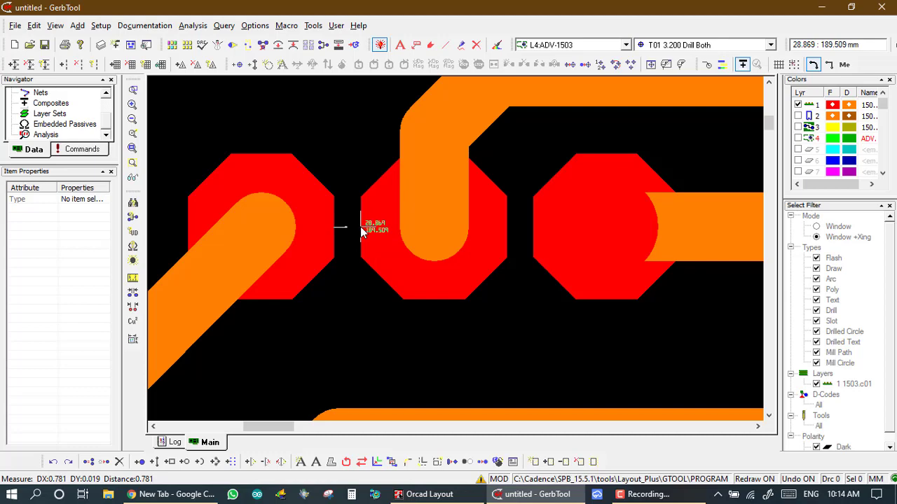
key(Home)
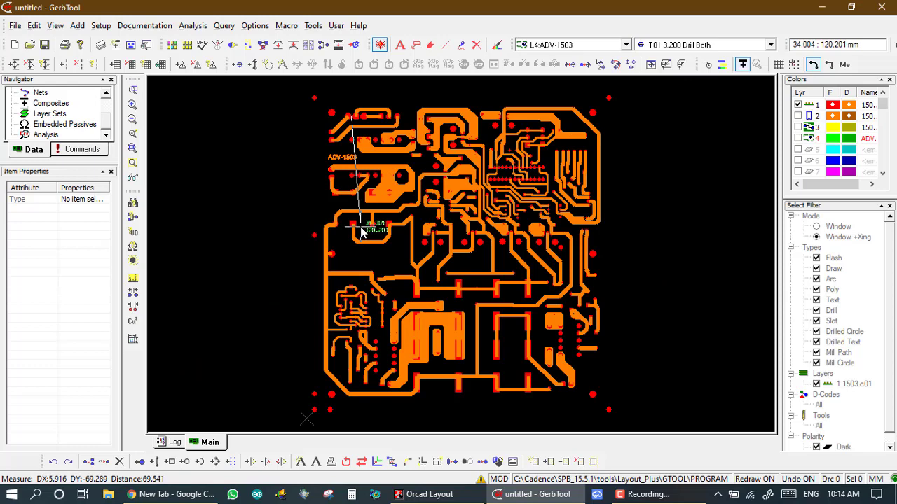
key(Home)
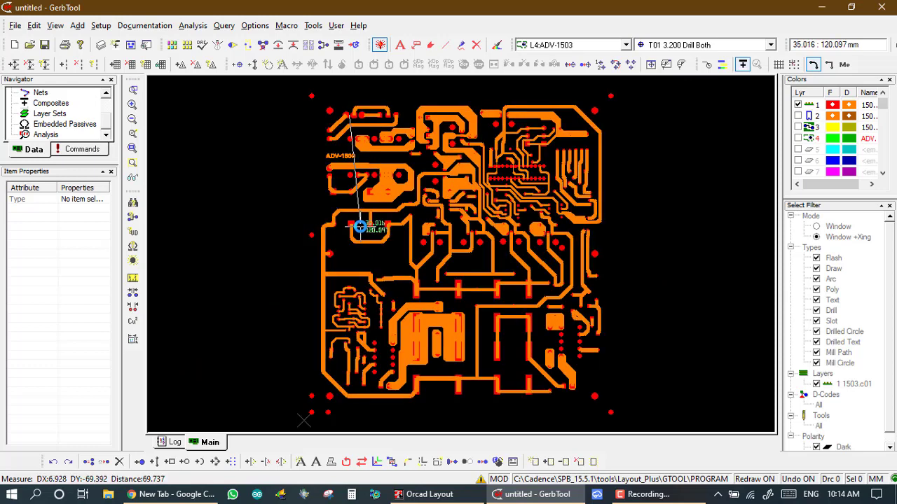
right_click(314, 113)
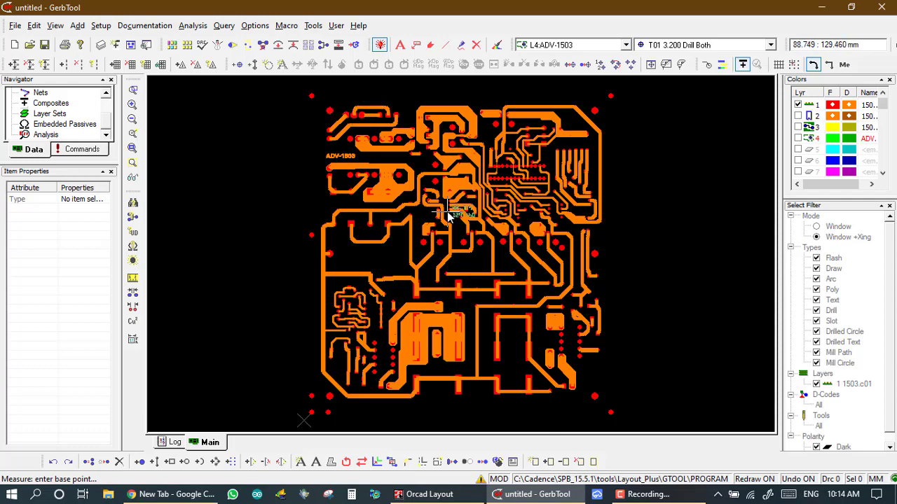
click(526, 148)
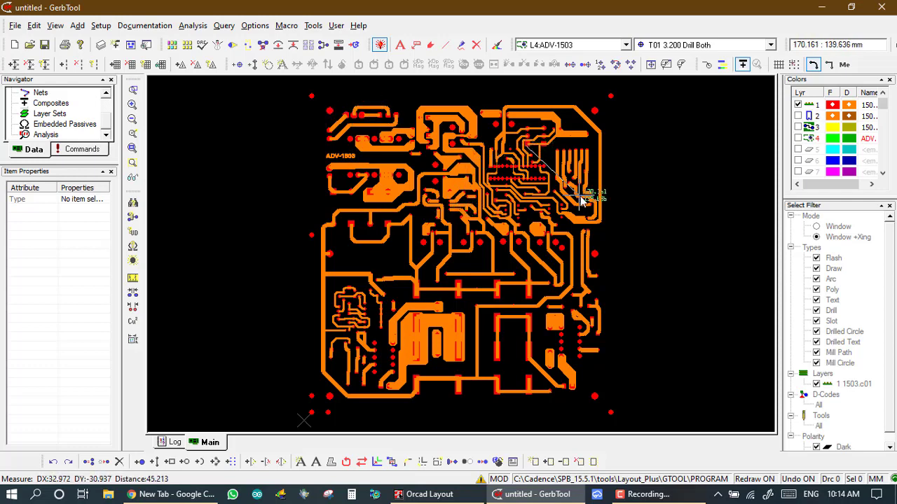
right_click(594, 202)
right_click(593, 202)
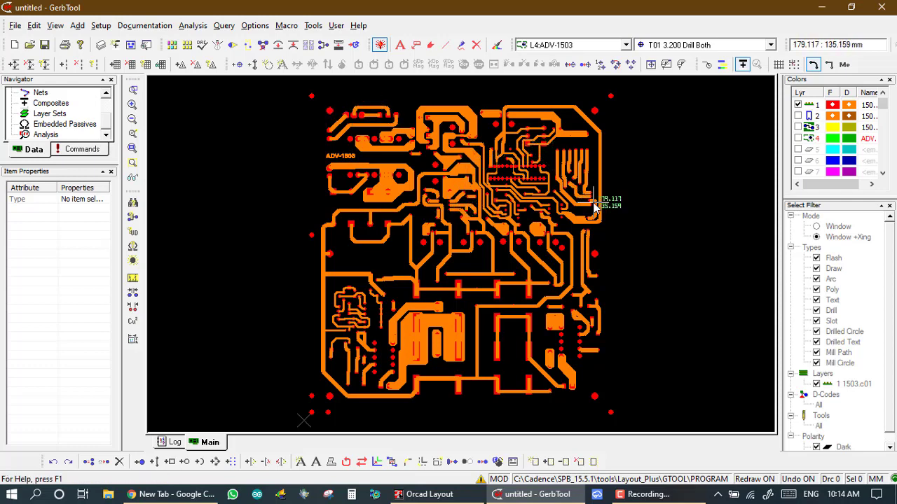
Step: Examine the clearance between the parallel vertical traces in the board's upper-right area
middle_drag(538, 134, 596, 187)
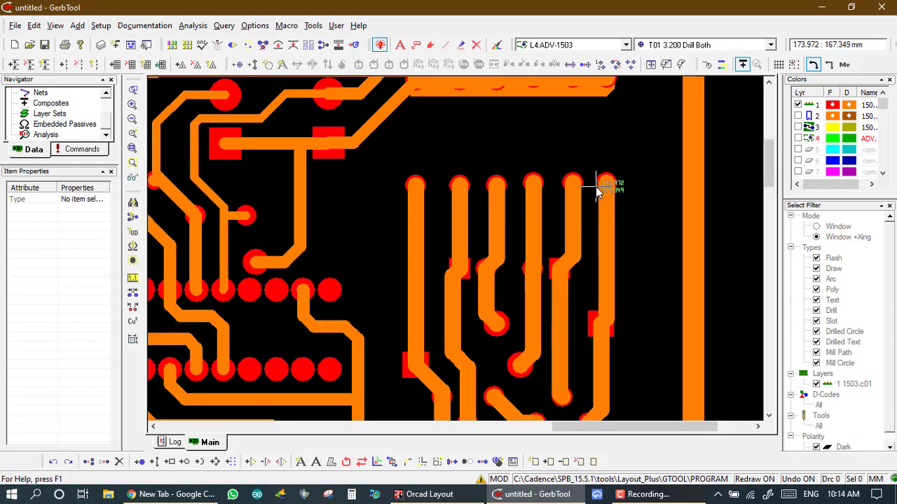
middle_drag(402, 145, 596, 377)
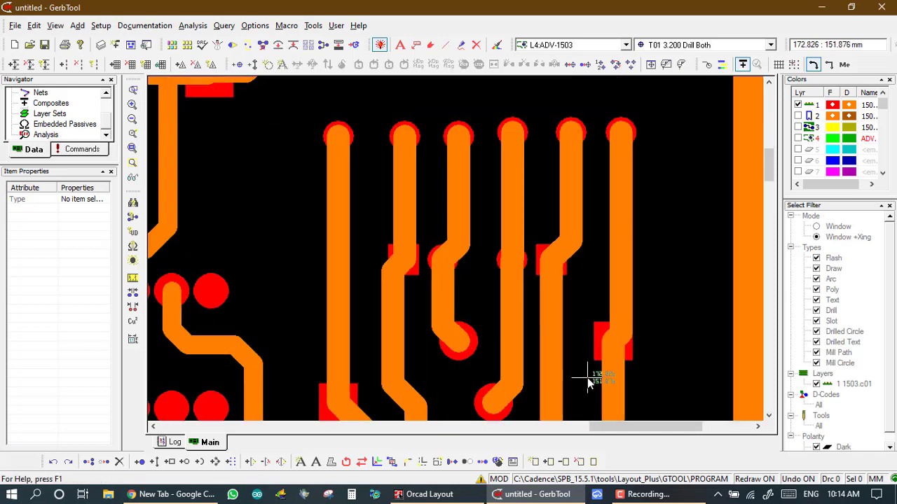
middle_drag(467, 241, 585, 374)
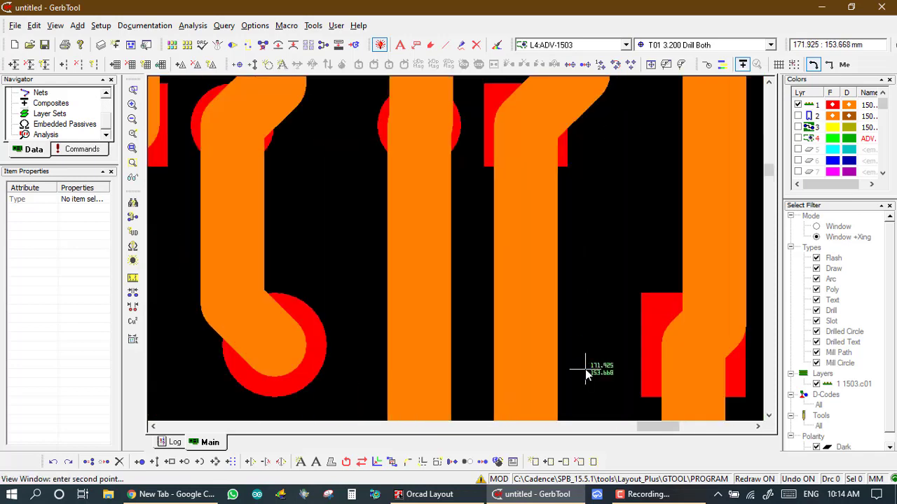
right_click(442, 265)
right_click(442, 264)
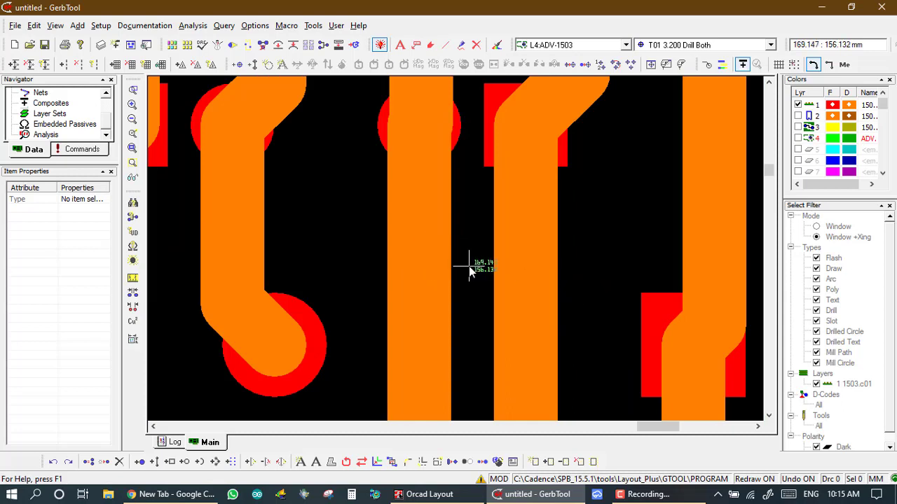
middle_click(456, 264)
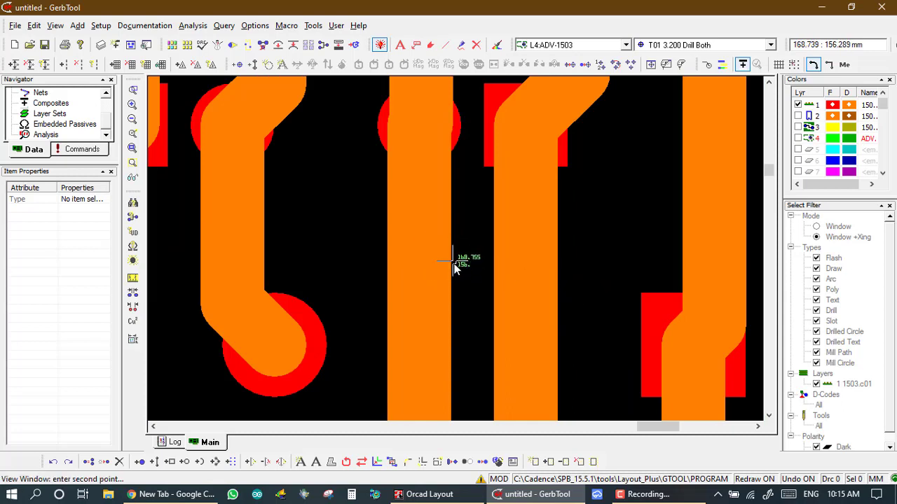
click(486, 292)
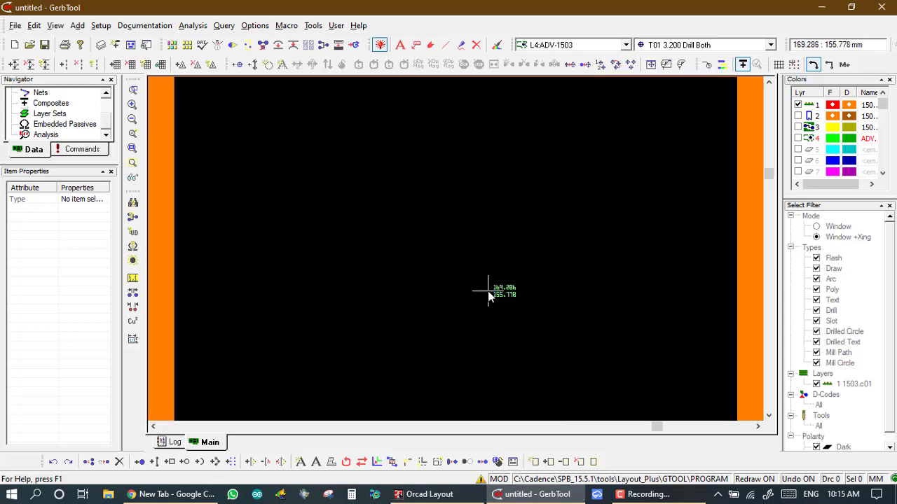
scroll(488, 291, down, 2)
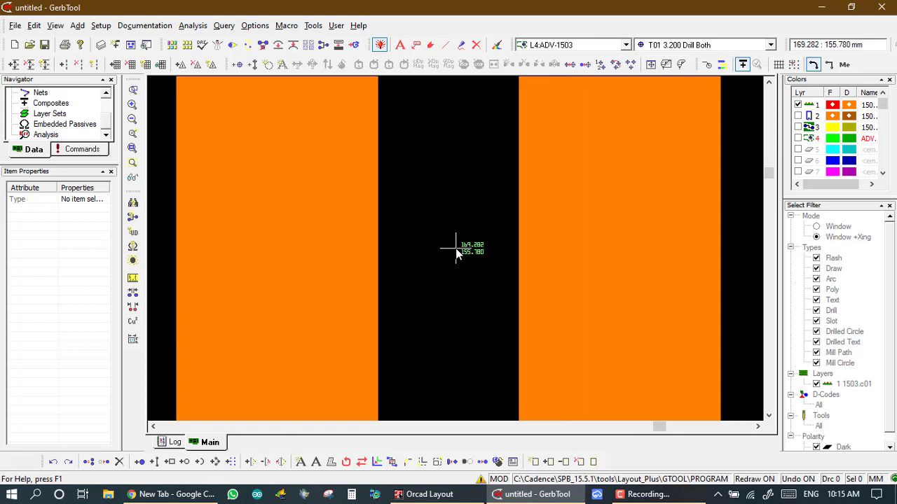
Step: Measure the gap between the facing edges of the first two octagonal pads above the ADV-1503 label again
key(Home)
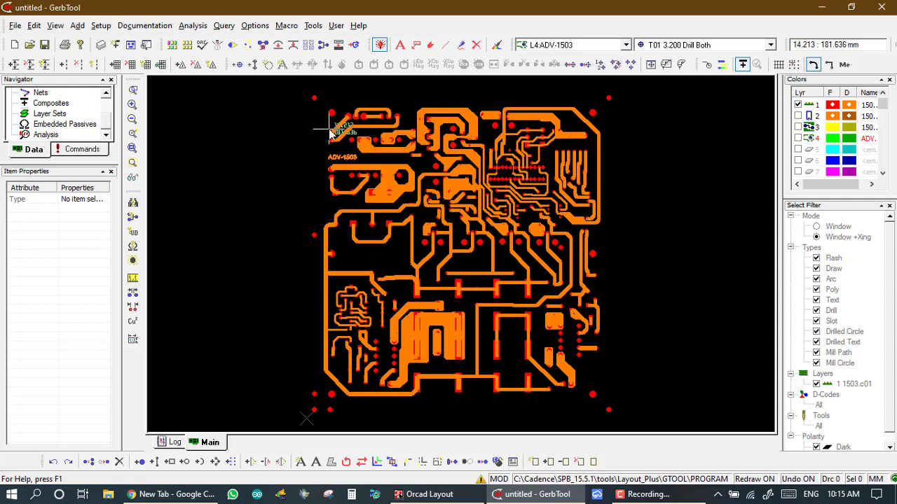
scroll(331, 133, up, 5)
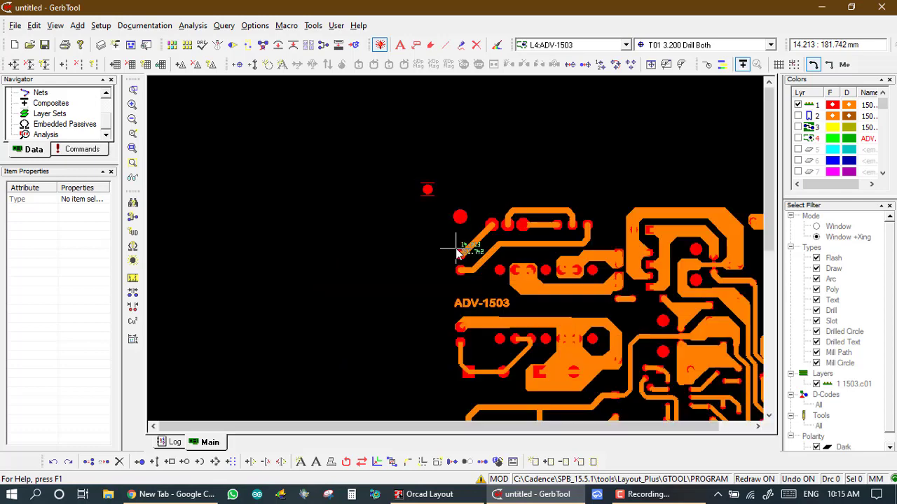
scroll(455, 252, down, 2)
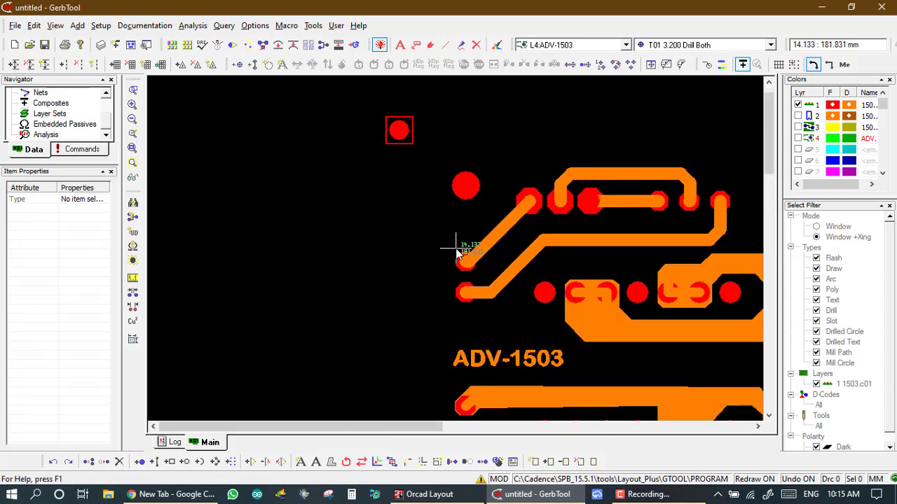
scroll(562, 237, up, 1)
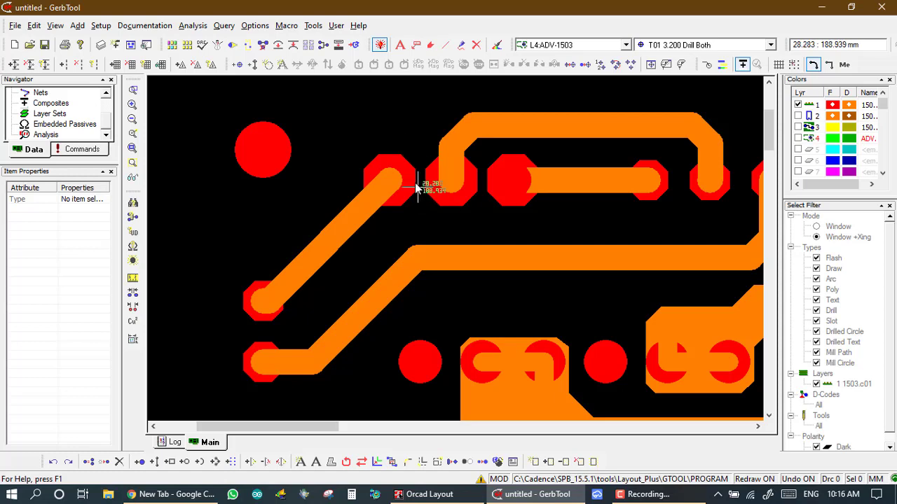
click(394, 159)
click(450, 209)
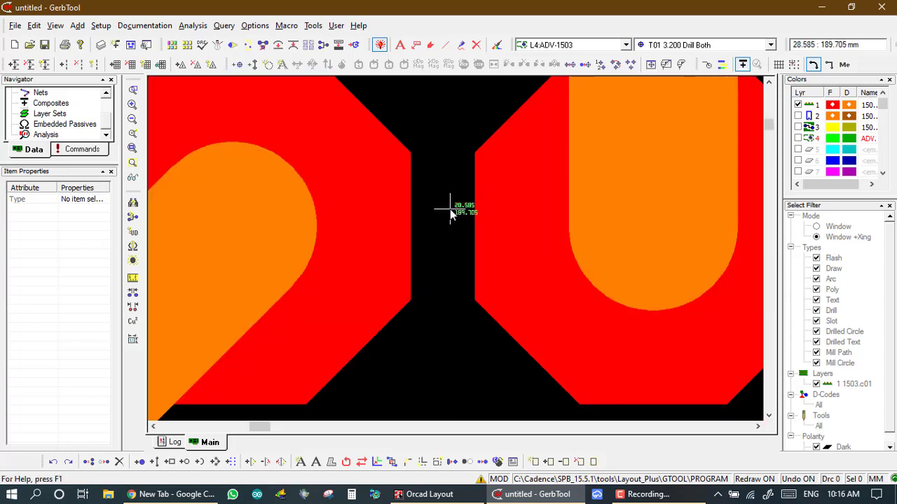
click(132, 278)
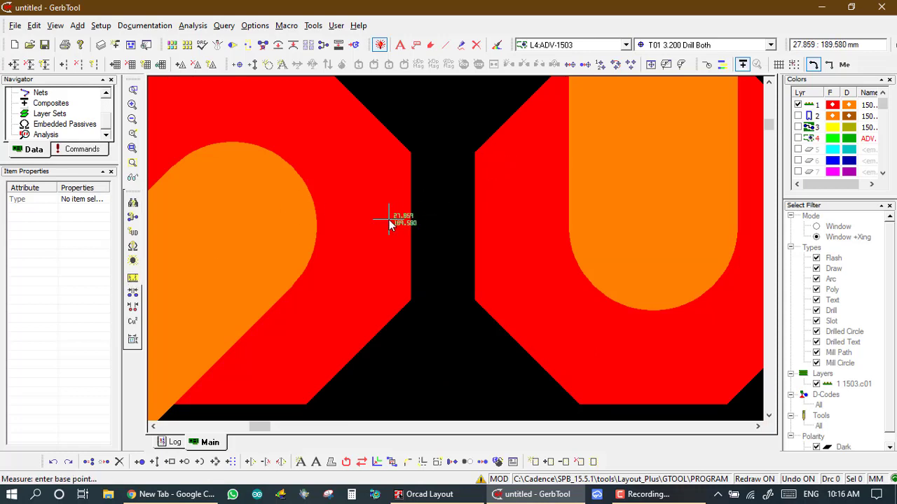
click(411, 226)
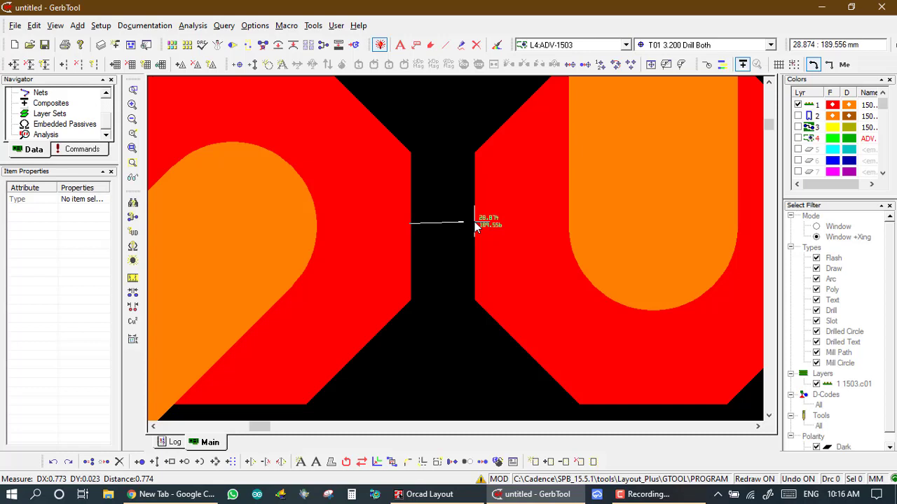
Step: Examine the clearances between the pads and wide traces across the board's upper half, ending the active measurement
scroll(460, 248, down, 5)
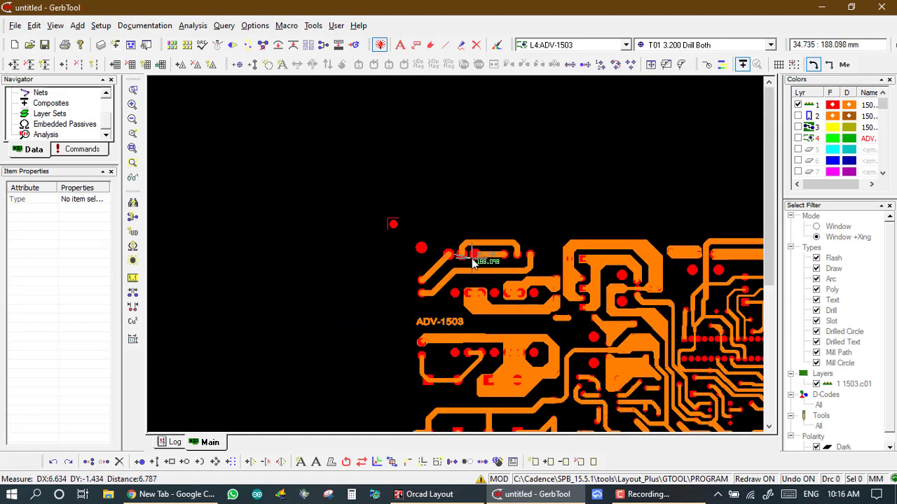
scroll(460, 250, up, 4)
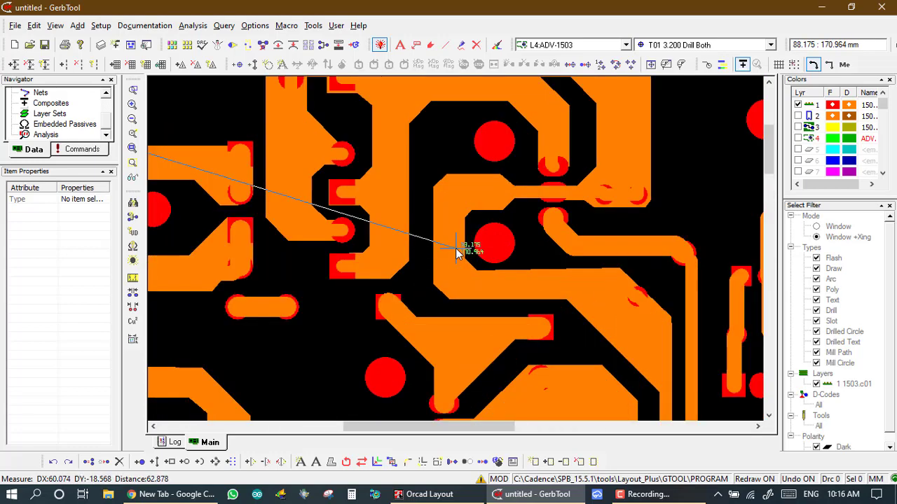
scroll(456, 252, down, 2)
scroll(456, 253, up, 3)
scroll(456, 252, down, 3)
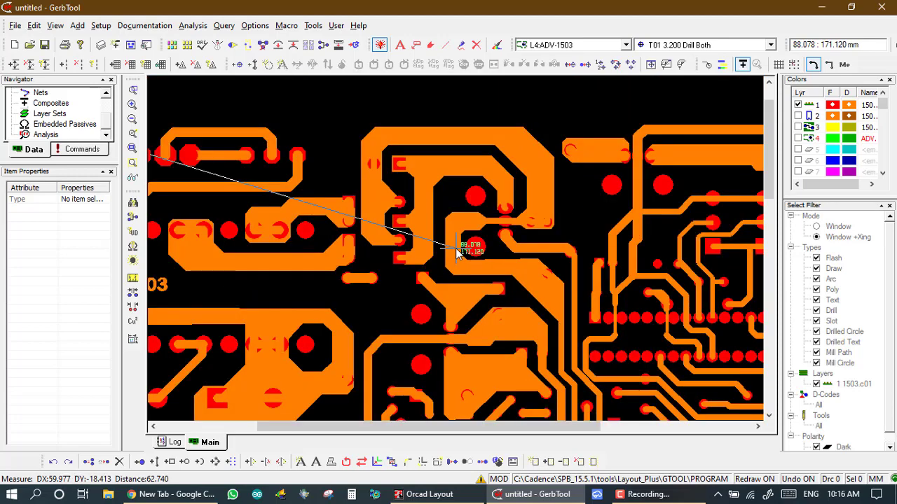
scroll(456, 254, down, 1)
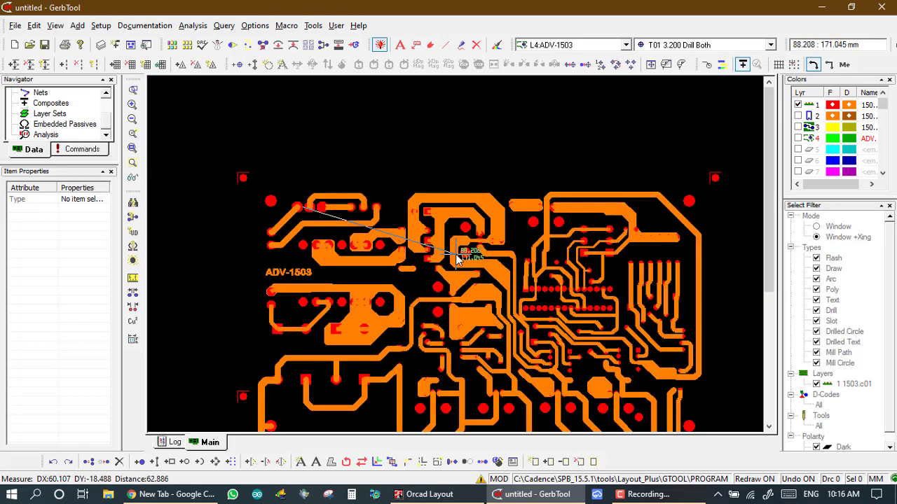
click(433, 283)
scroll(457, 250, up, 1)
scroll(456, 254, down, 3)
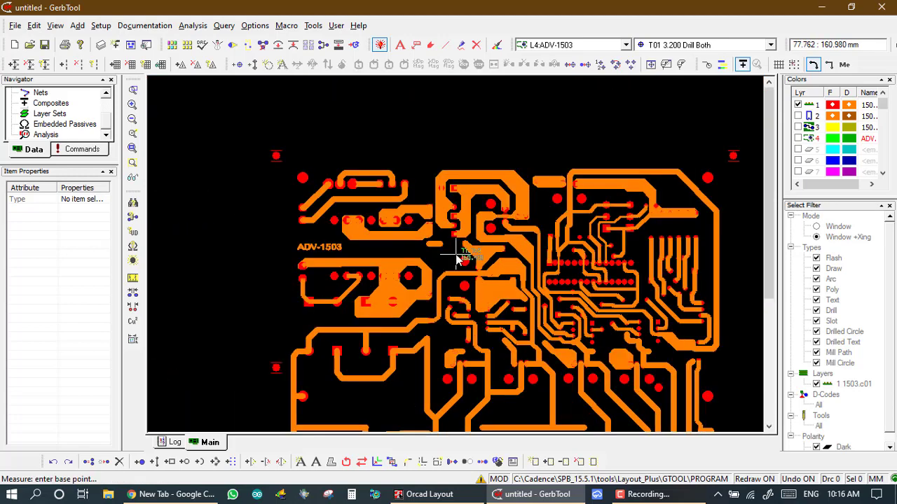
Step: Measure the horizontal gap between the square pad and the adjacent round pad in the small circuit at the board's lower-left area
scroll(413, 391, up, 1)
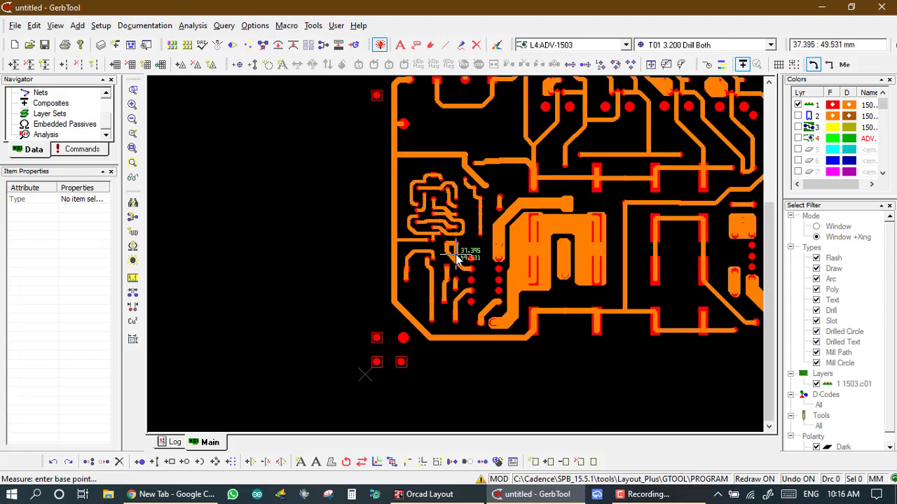
scroll(456, 256, up, 2)
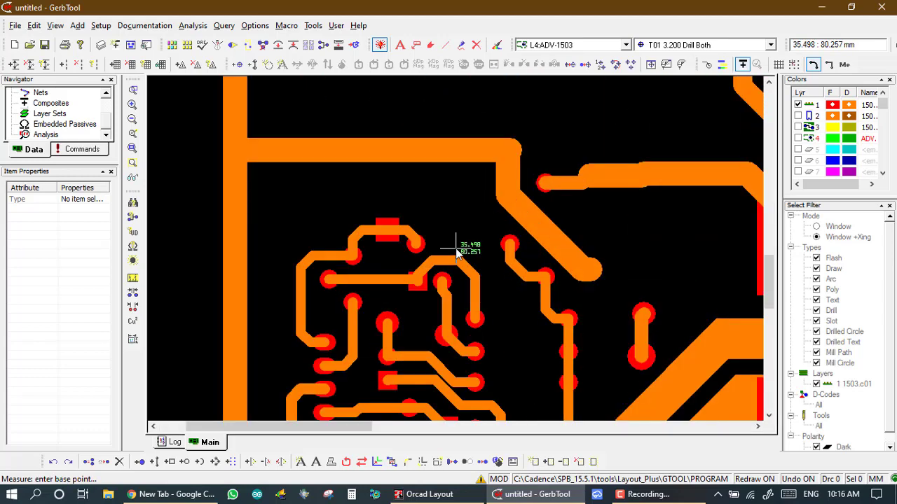
scroll(456, 249, up, 2)
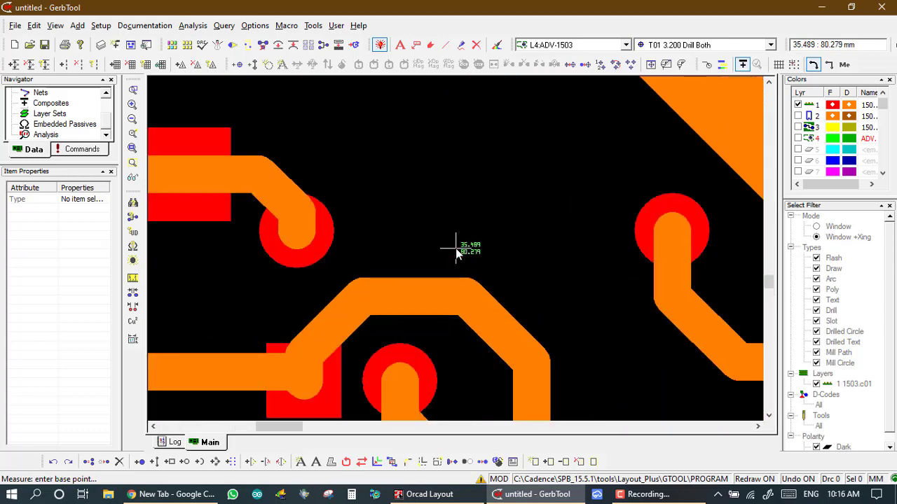
scroll(456, 249, down, 2)
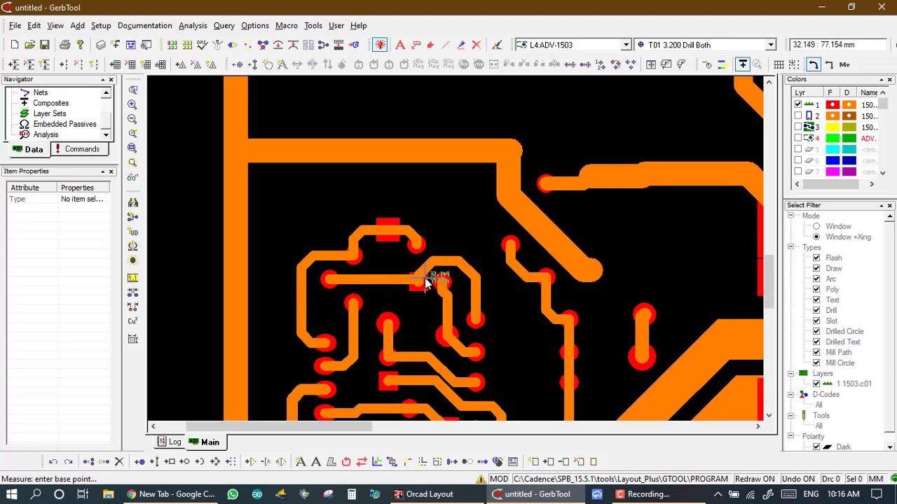
scroll(456, 251, up, 3)
scroll(455, 248, up, 2)
scroll(456, 248, down, 2)
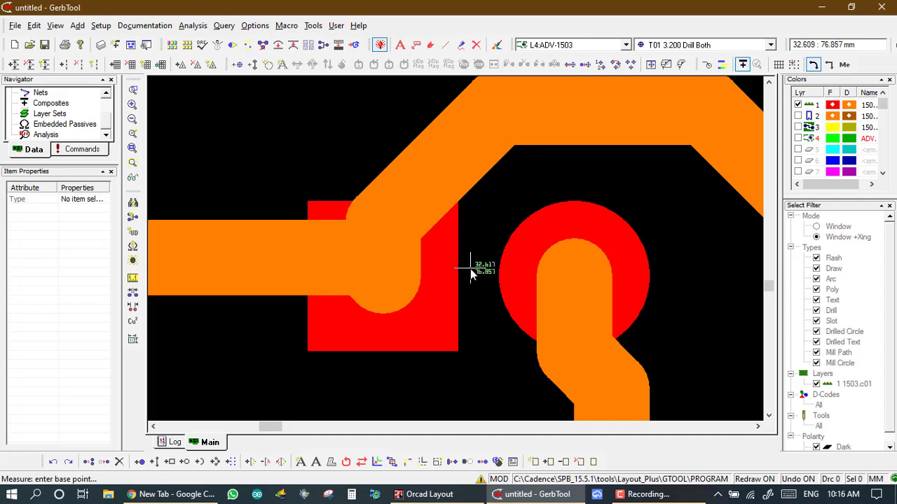
scroll(456, 255, down, 1)
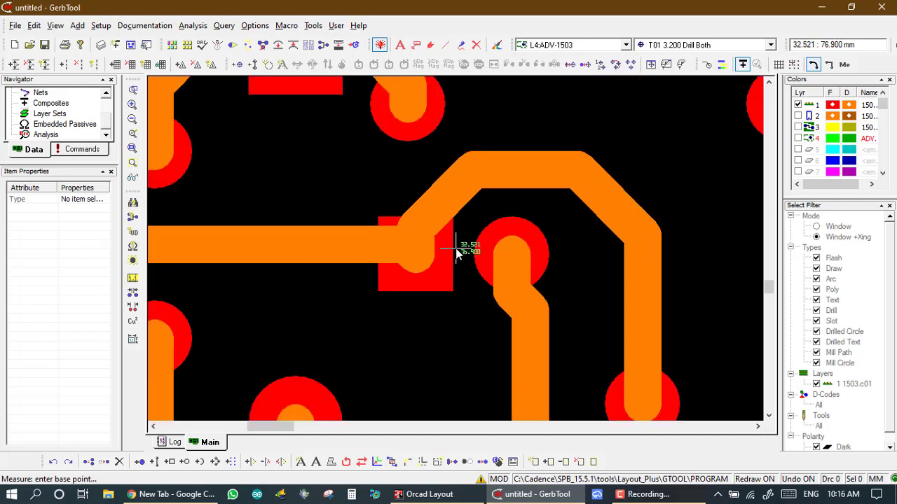
scroll(457, 251, up, 3)
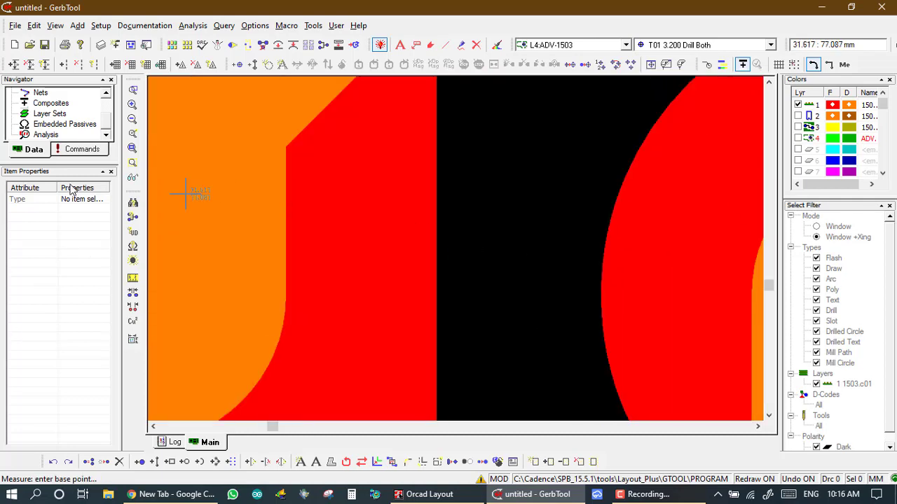
click(133, 280)
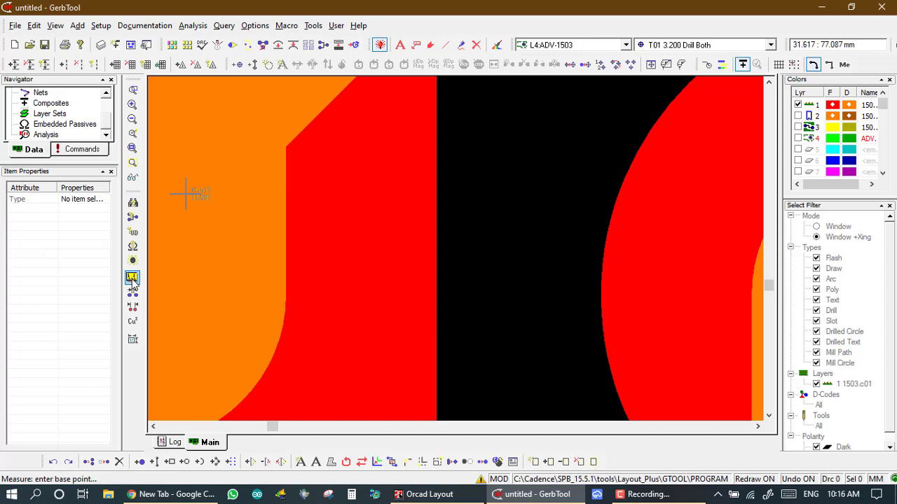
click(438, 266)
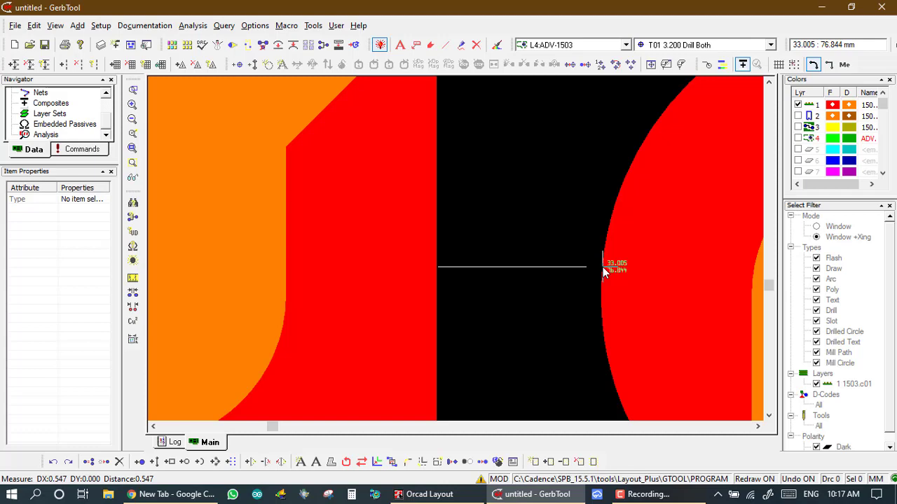
Step: Examine the pad and trace clearances along the board's lower edge, from the lower-left circuit to the lower-right corner
scroll(464, 250, down, 5)
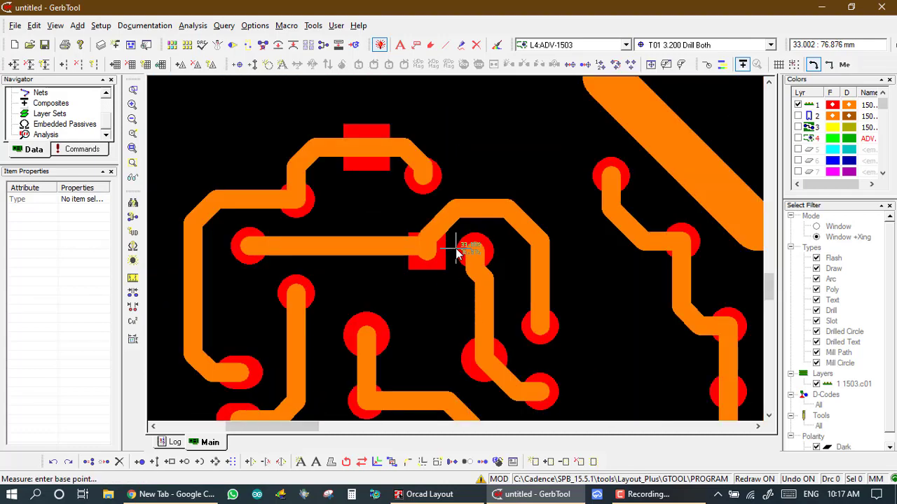
scroll(456, 252, down, 3)
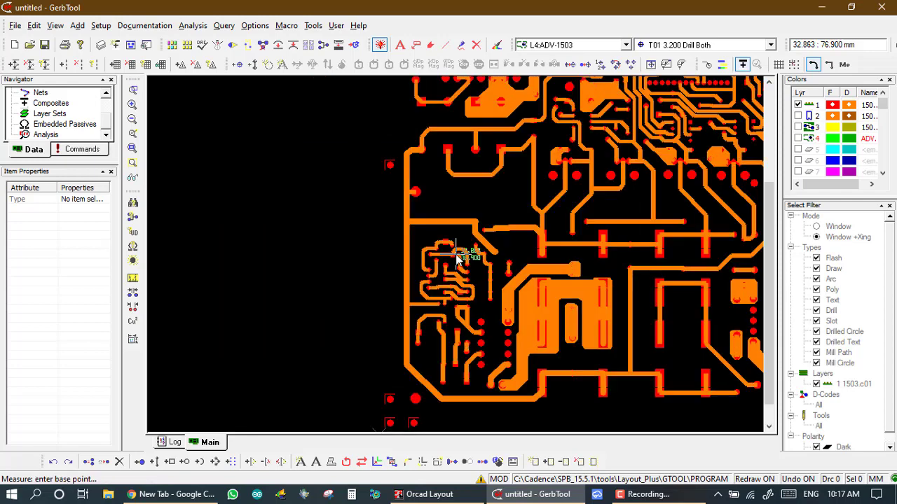
scroll(456, 258, down, 2)
scroll(456, 253, up, 4)
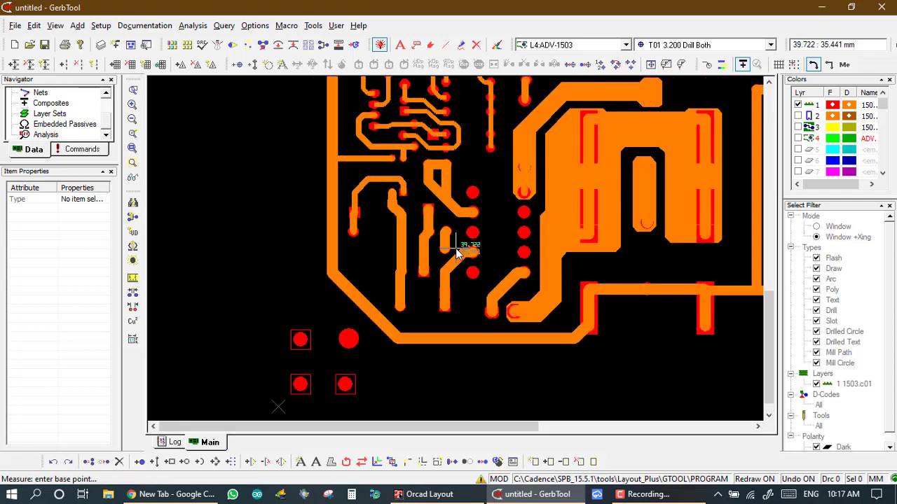
scroll(459, 250, up, 1)
scroll(457, 254, down, 3)
scroll(463, 257, up, 1)
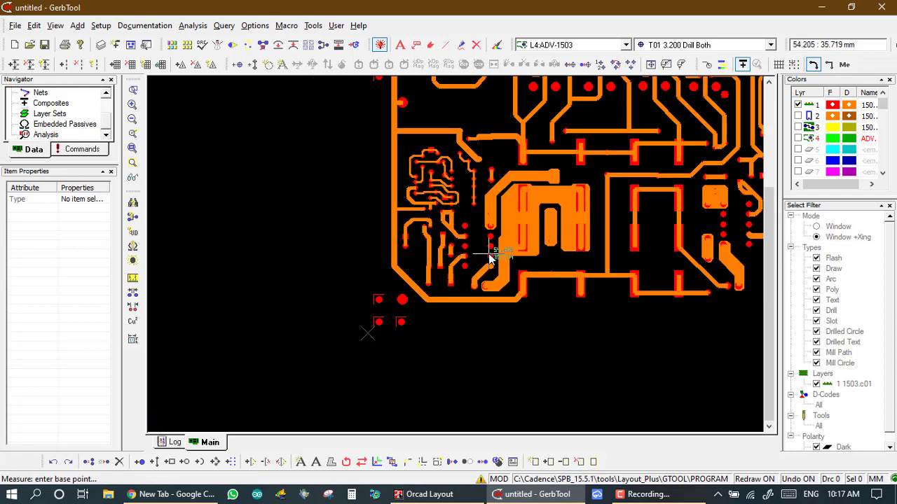
scroll(458, 250, up, 2)
scroll(457, 256, down, 2)
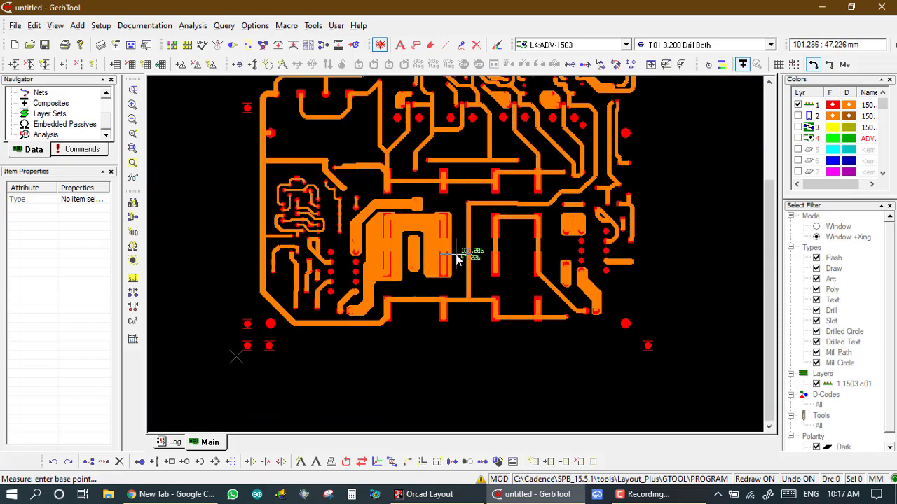
scroll(456, 252, up, 2)
scroll(462, 249, down, 2)
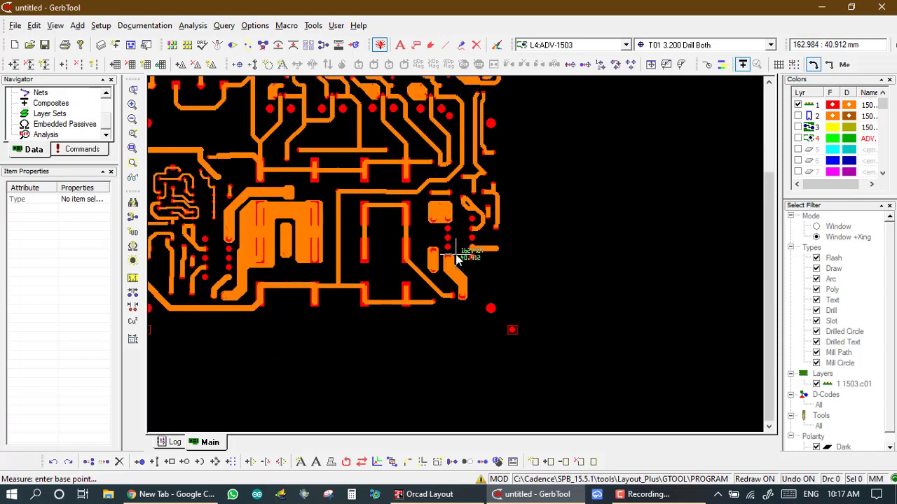
scroll(456, 255, up, 3)
scroll(454, 253, down, 2)
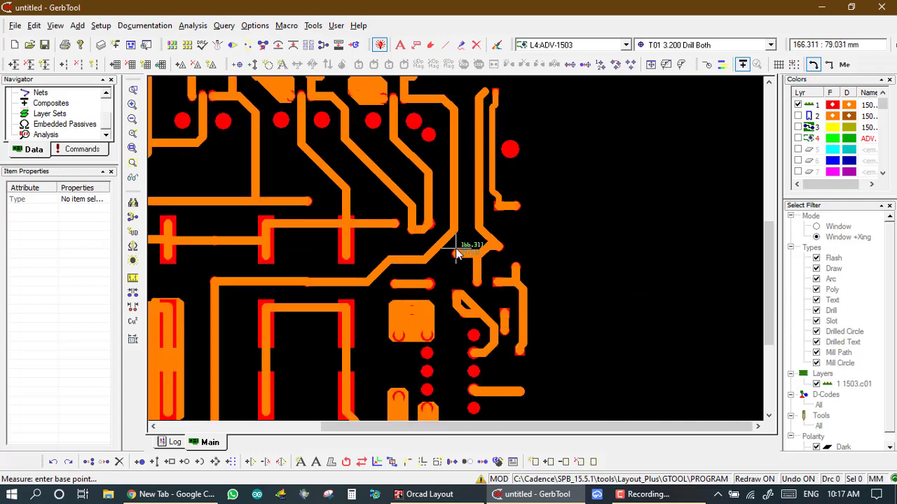
Step: Measure the gap between the rounded vertical trace end and the trace to its right, above the large round pads near the board's centre
scroll(457, 254, down, 3)
scroll(456, 253, up, 2)
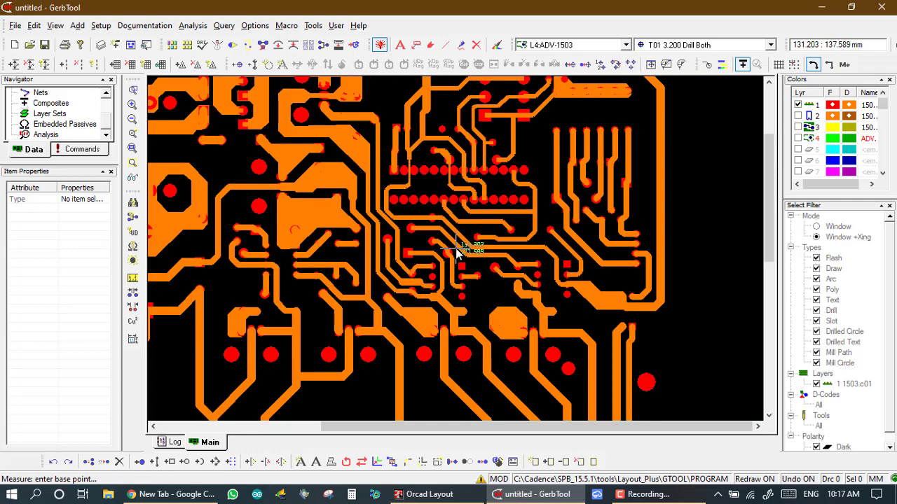
scroll(457, 251, up, 2)
scroll(457, 251, down, 2)
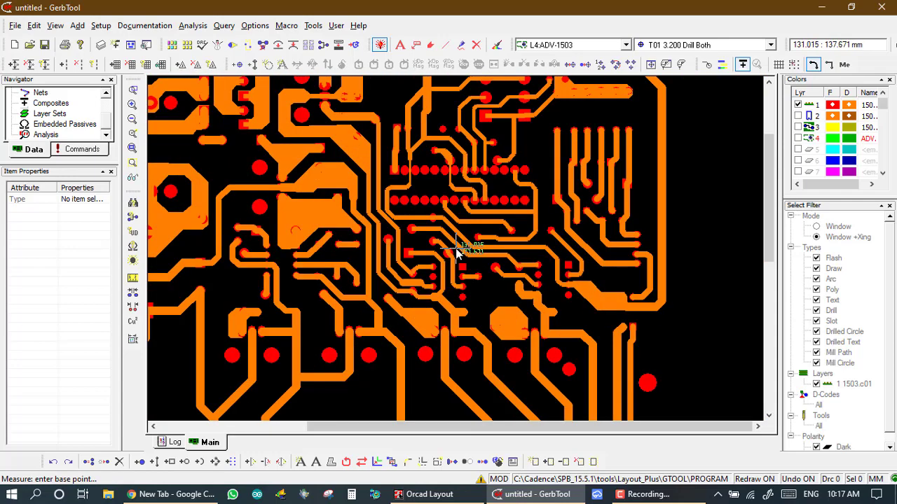
scroll(456, 249, up, 4)
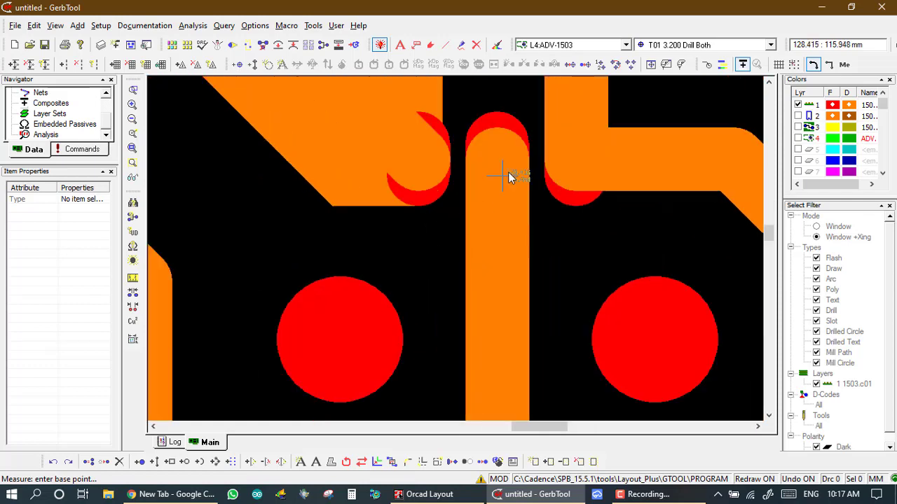
scroll(456, 251, up, 4)
scroll(455, 249, down, 2)
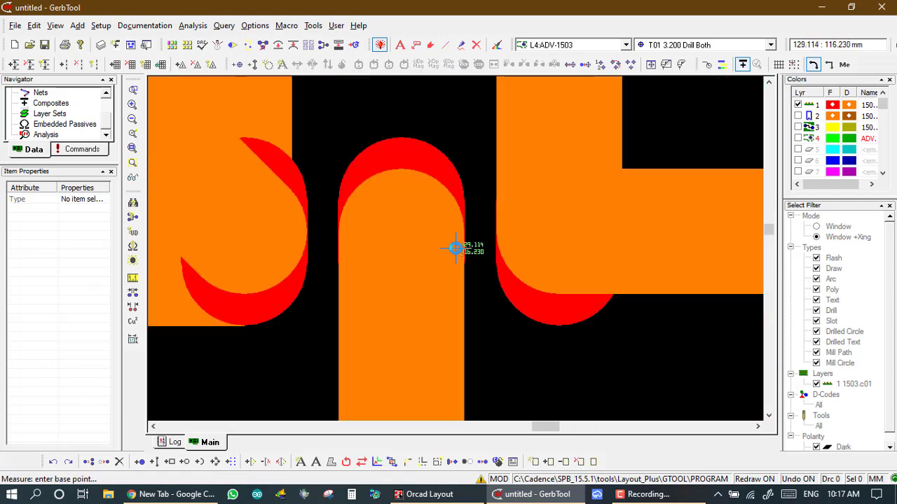
scroll(456, 251, up, 4)
scroll(456, 252, down, 4)
scroll(456, 252, up, 4)
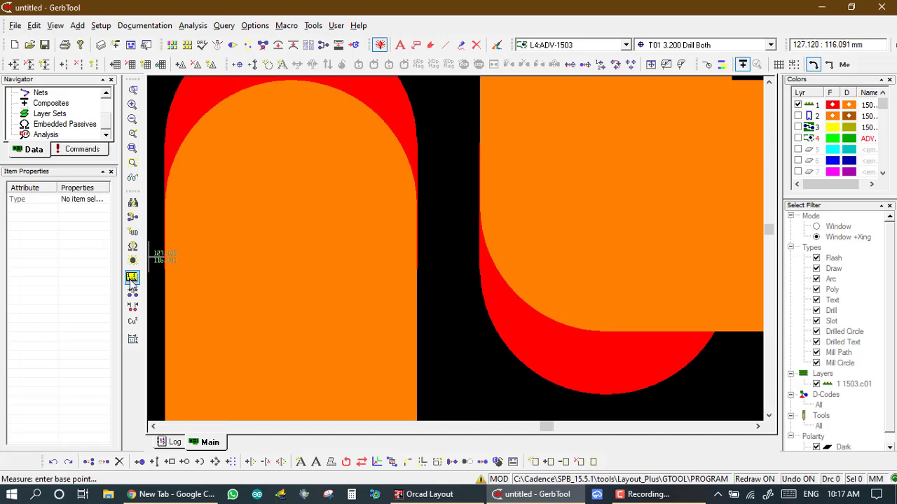
click(424, 175)
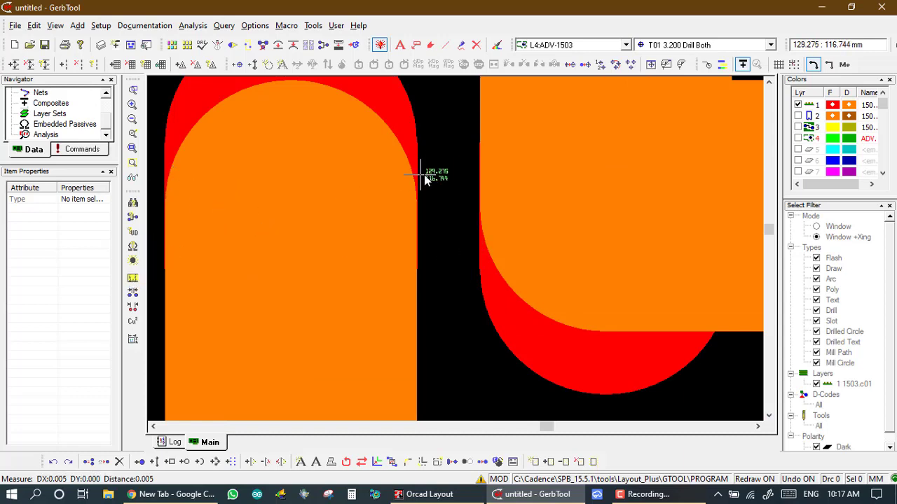
click(476, 176)
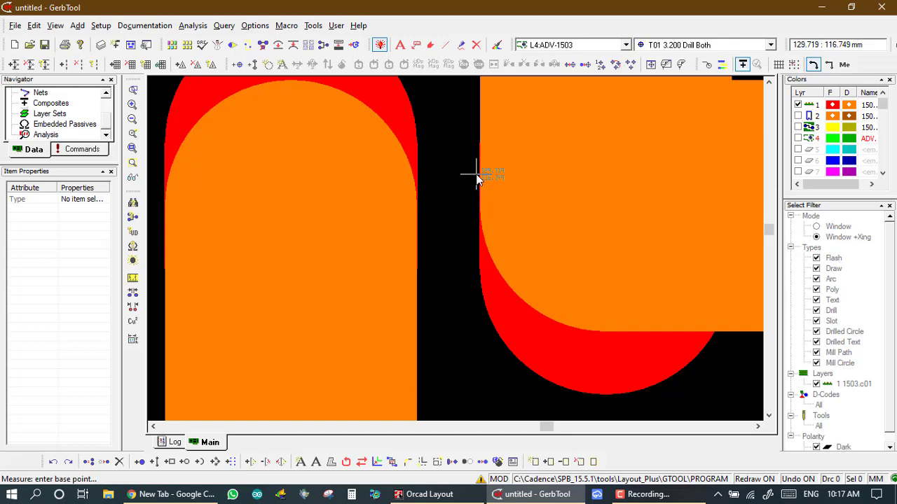
Step: Measure the gap between the first two round pads in the lower row of the two-row IC footprint
scroll(457, 252, down, 5)
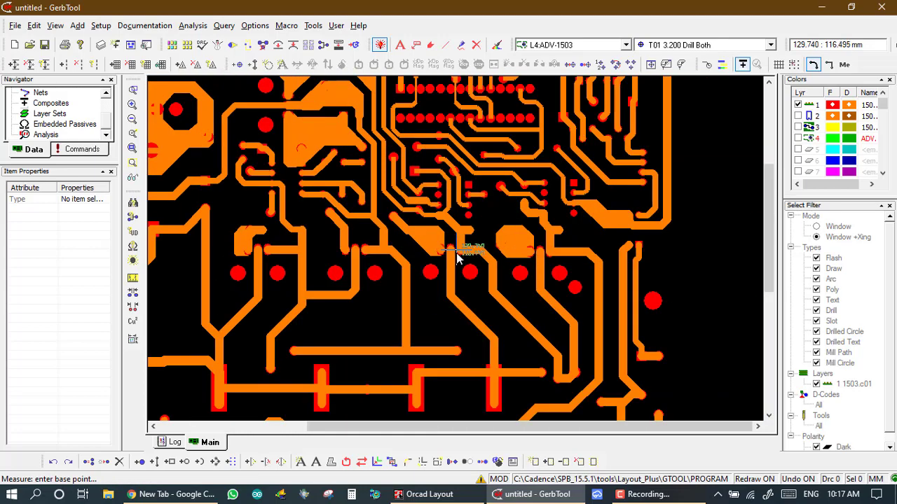
scroll(497, 133, up, 2)
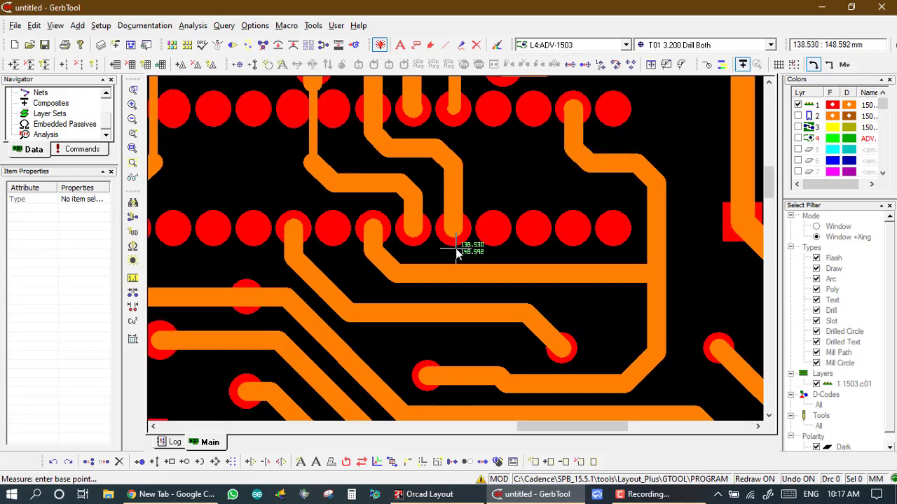
scroll(456, 251, down, 2)
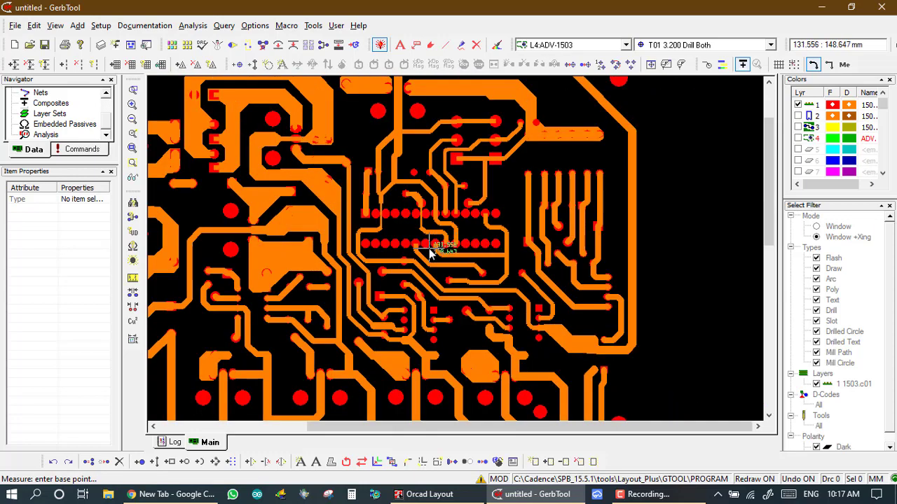
scroll(362, 244, up, 2)
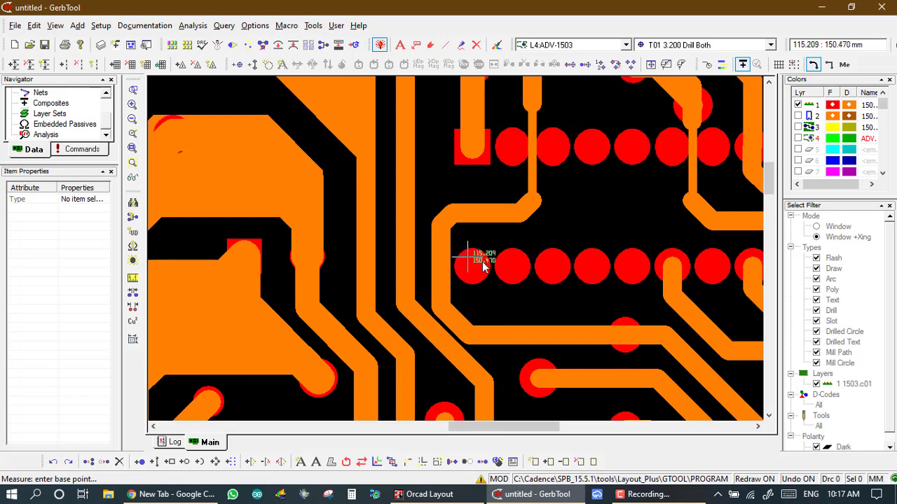
scroll(456, 251, up, 3)
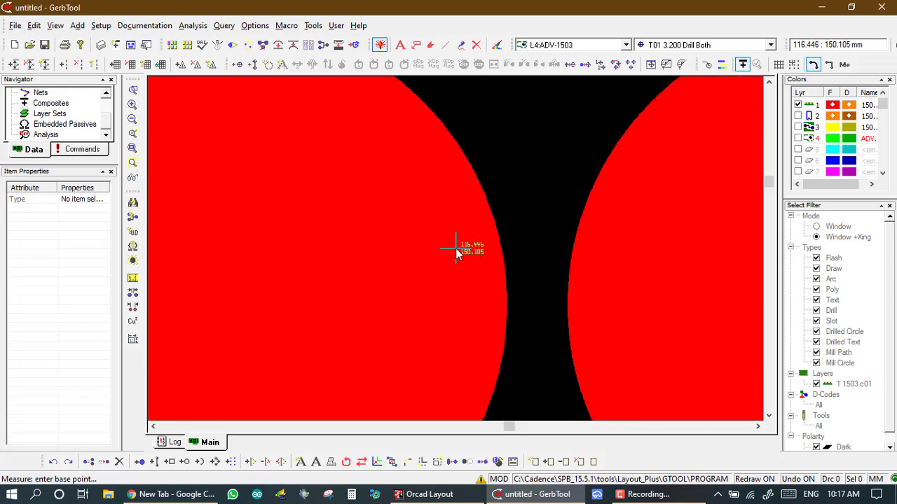
click(133, 278)
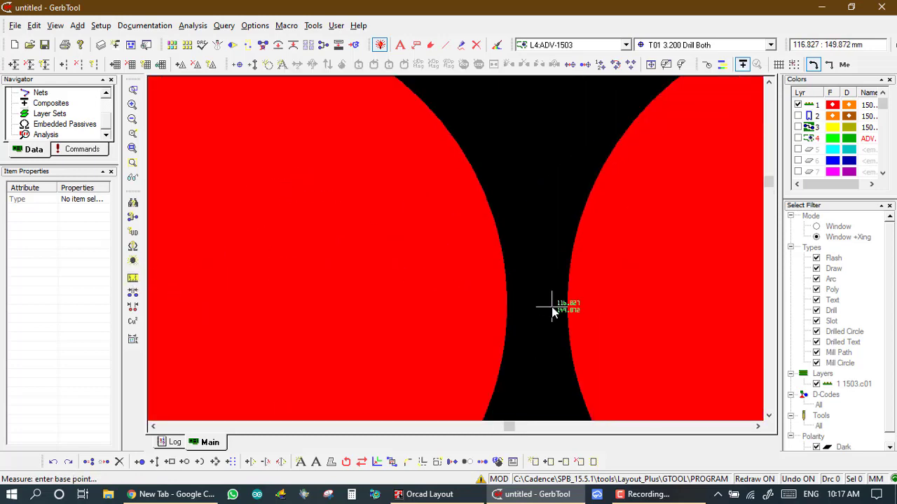
click(507, 308)
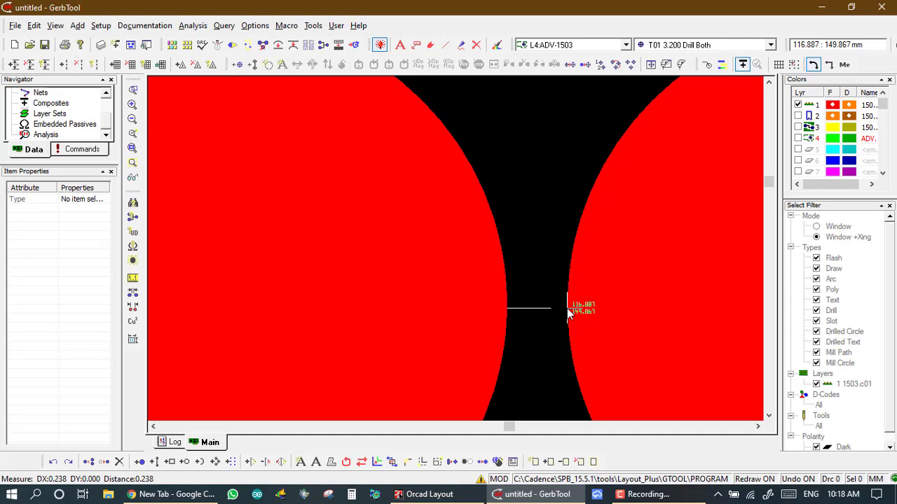
Step: Measure the spacing between neighbouring round pads at the start of the lower row of the two-row IC footprint
scroll(567, 312, down, 3)
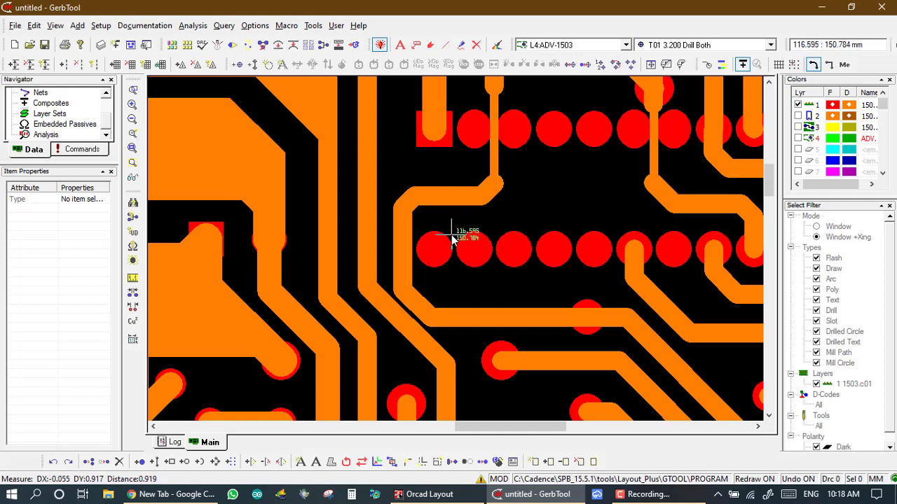
click(452, 238)
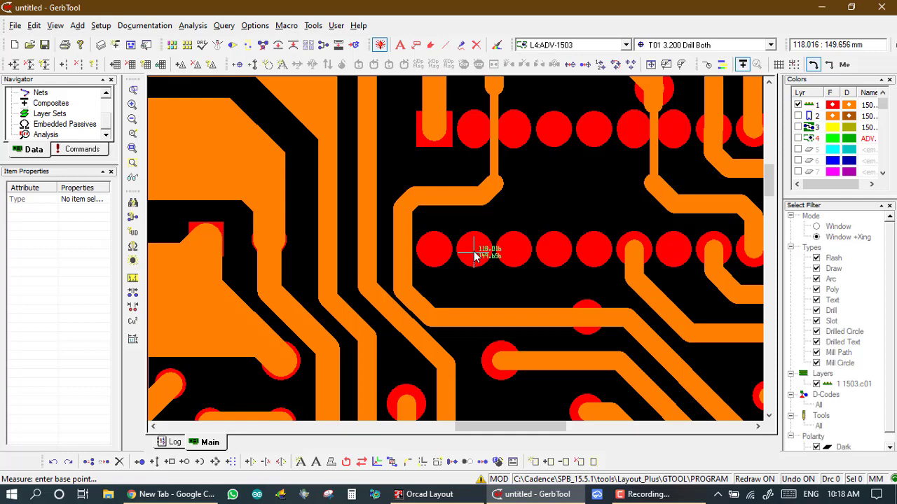
click(474, 255)
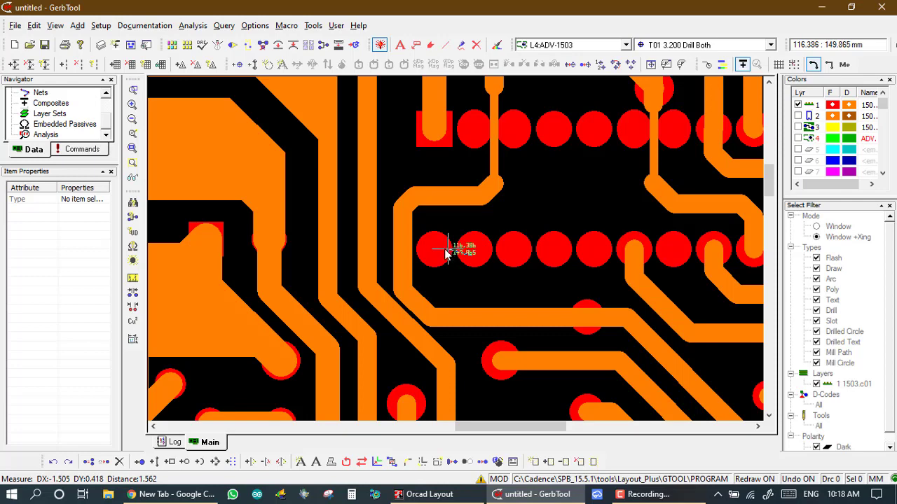
click(513, 254)
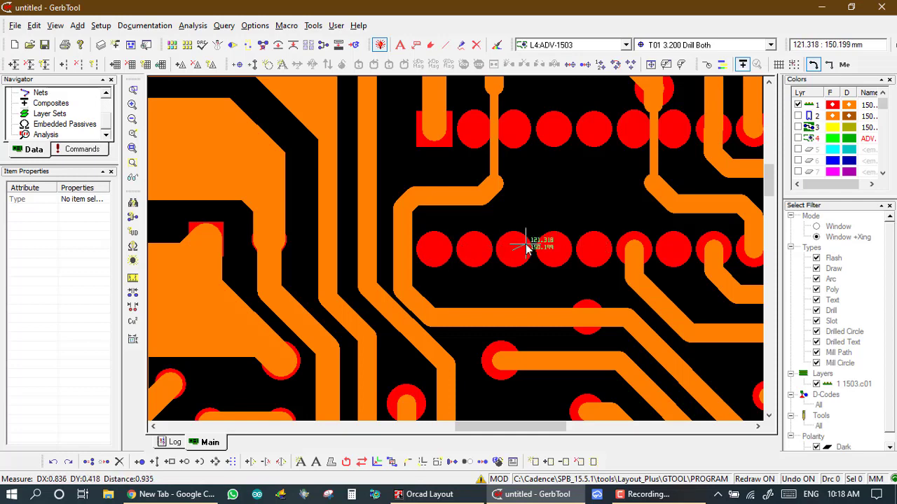
click(472, 254)
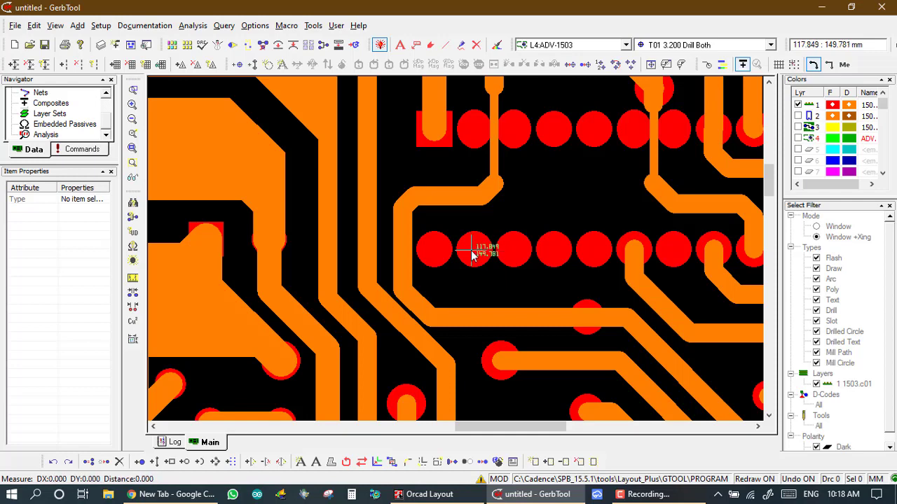
click(471, 254)
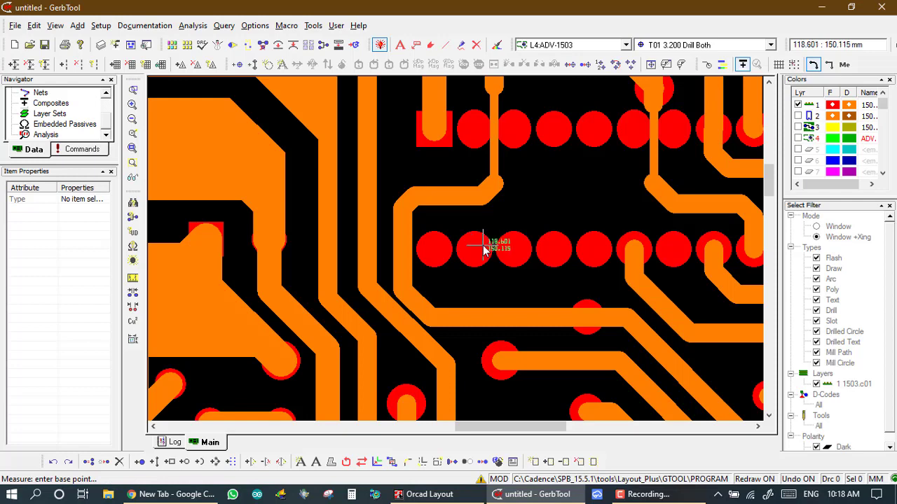
click(472, 253)
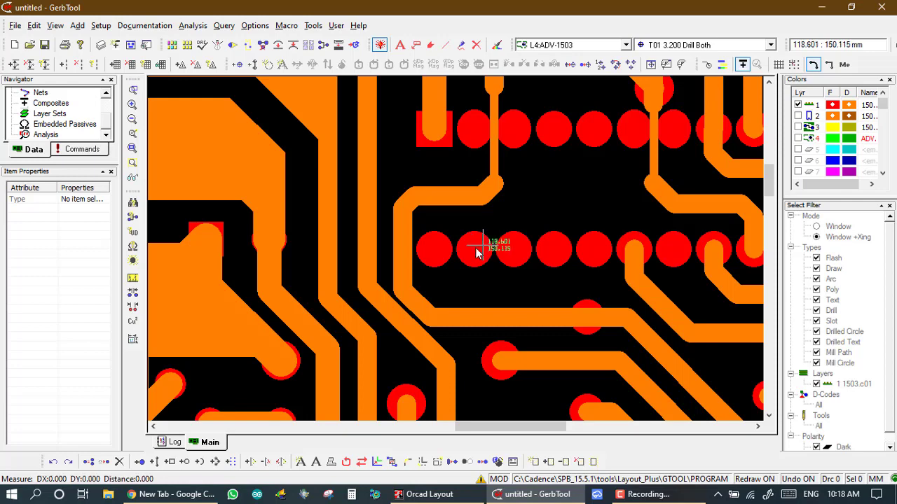
Step: Try to copy a round pad in the lower row of the IC footprint, using the Item selection mode
click(88, 462)
click(514, 256)
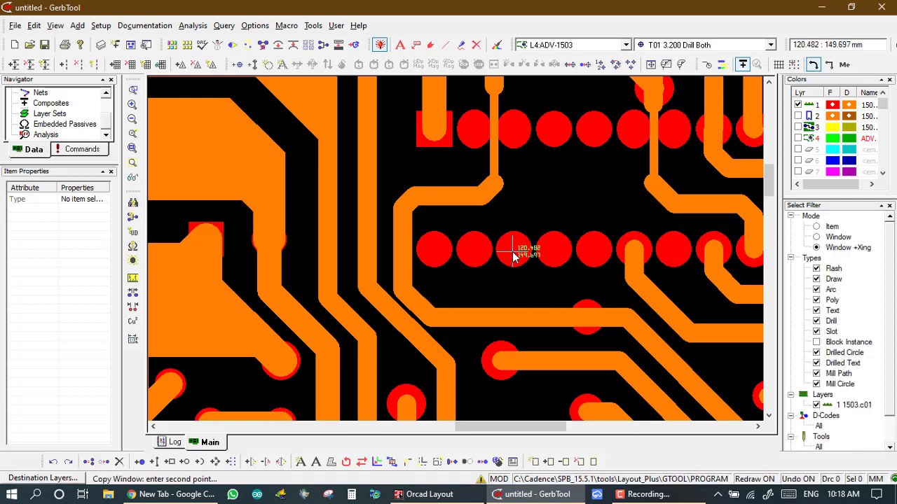
click(514, 257)
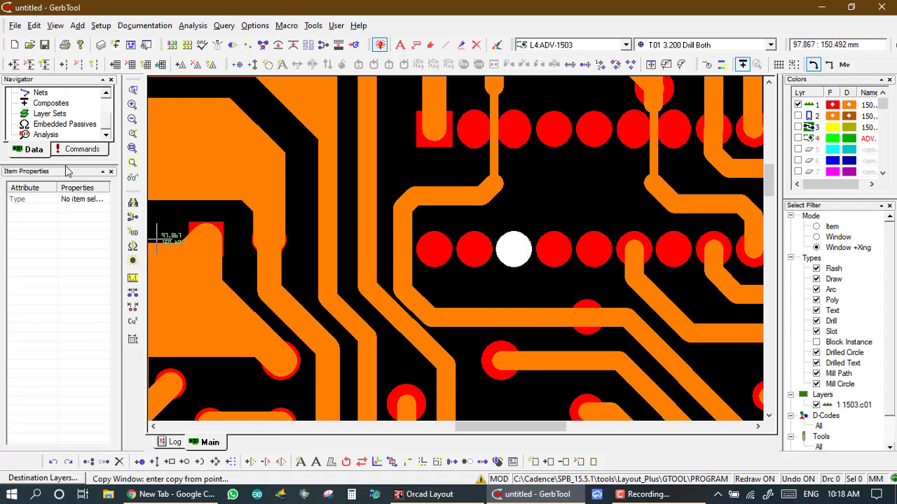
drag(65, 168, 64, 182)
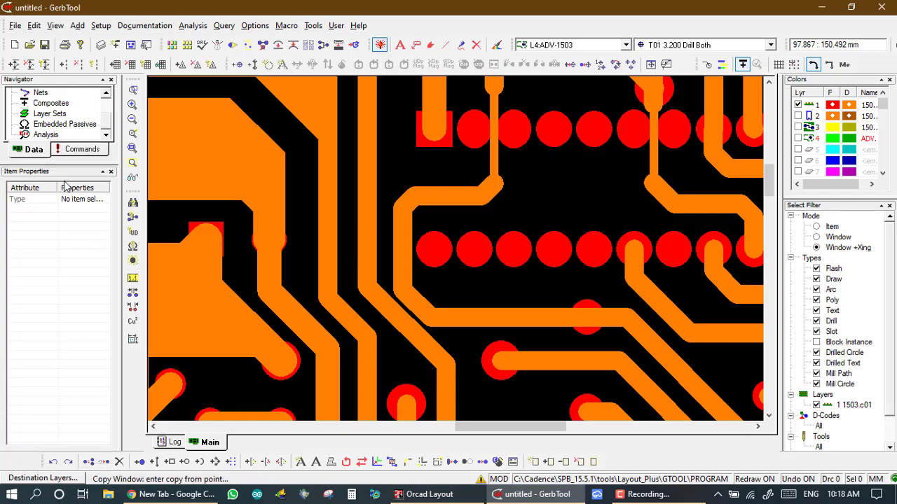
click(133, 232)
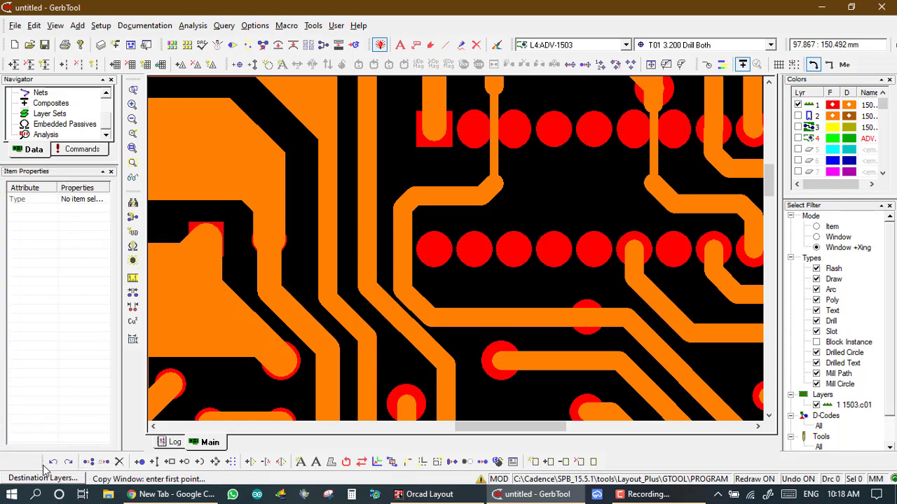
drag(43, 468, 222, 443)
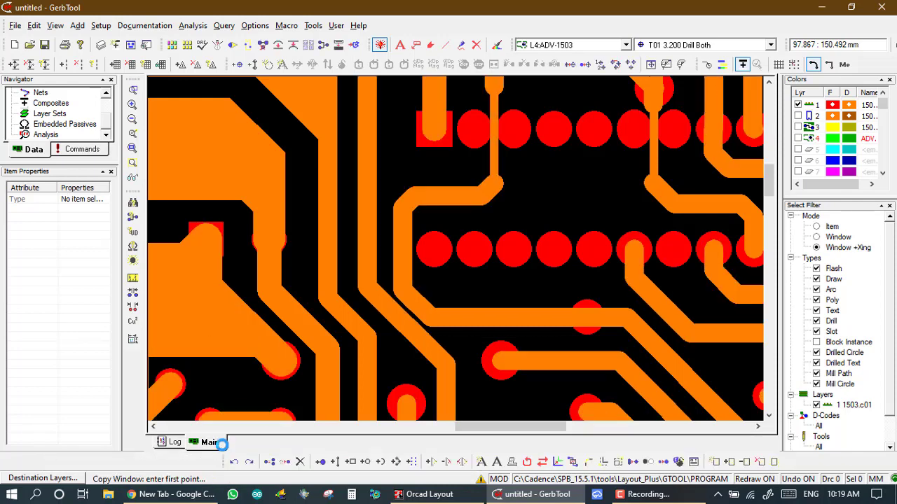
click(468, 259)
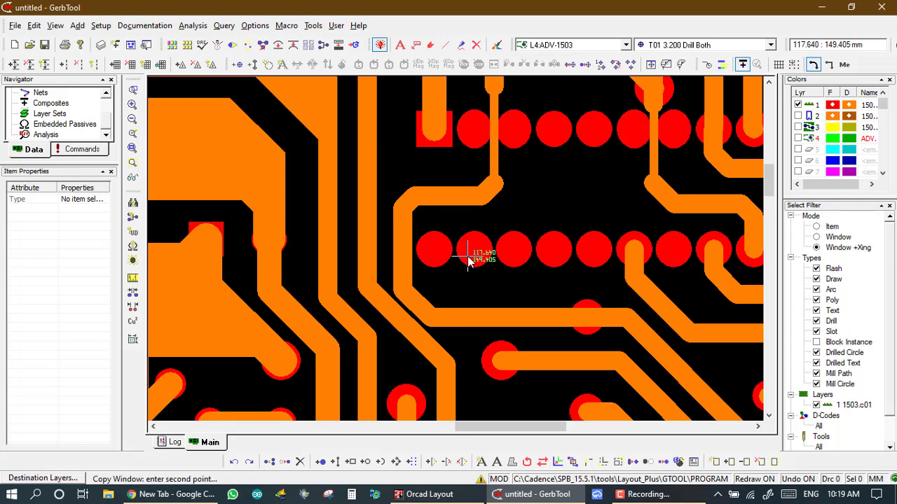
click(823, 227)
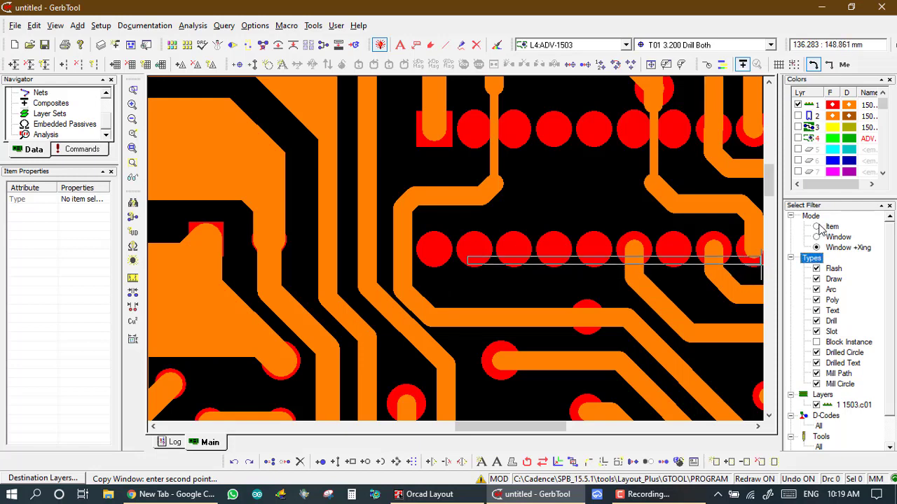
click(568, 247)
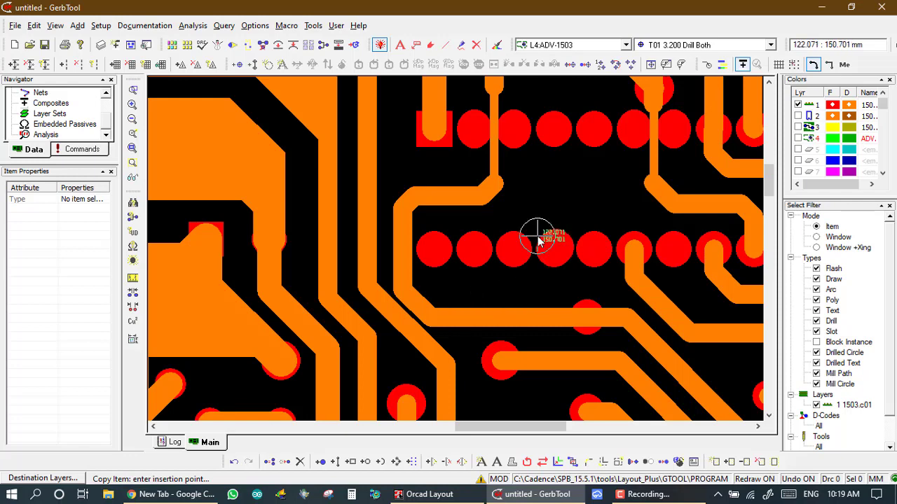
Step: Undo the last Copy Item operation
key(ctrl+z)
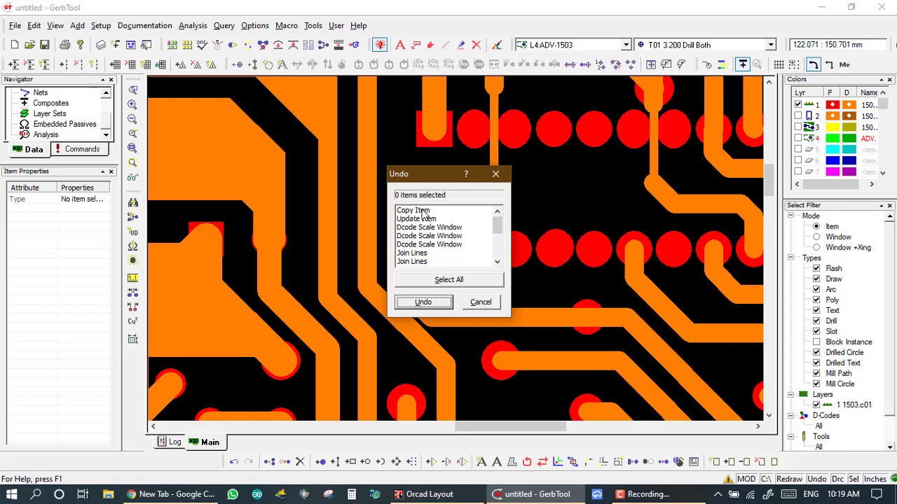
click(424, 211)
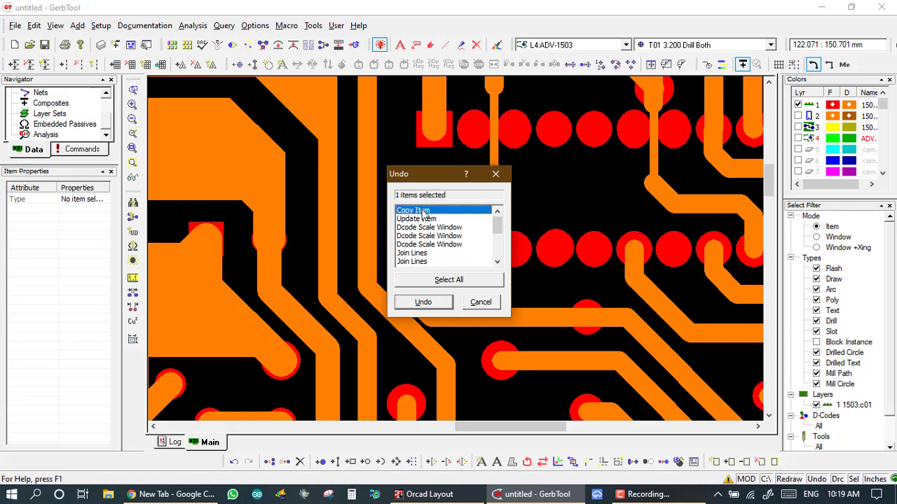
click(421, 302)
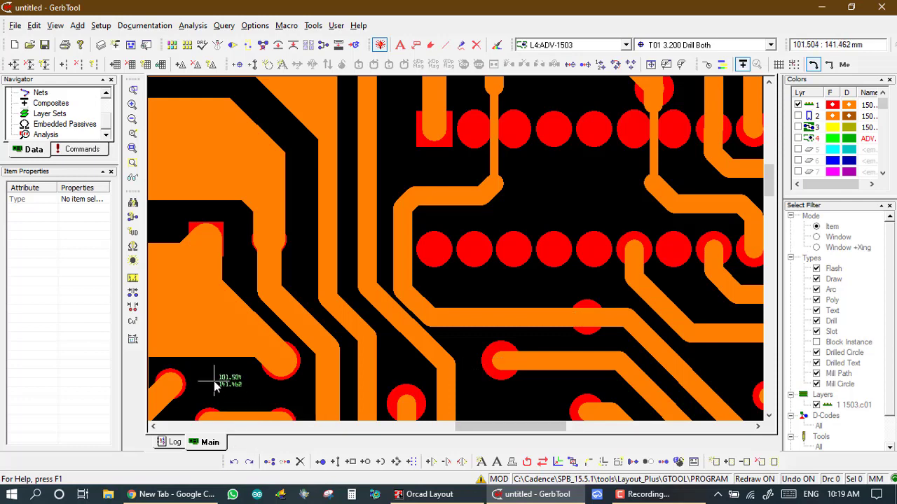
Step: Examine the gap between the second and third lower-row pads and the spacing along the IC footprint's upper row
click(477, 246)
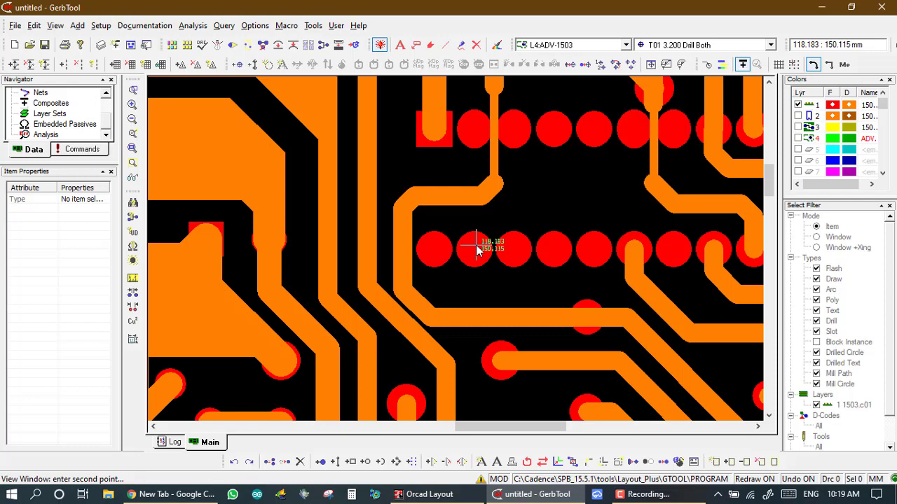
click(533, 259)
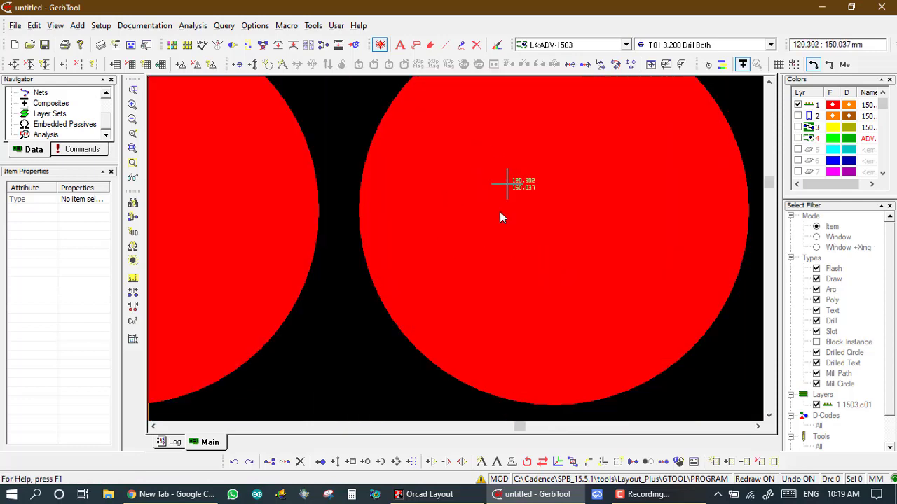
key(Home)
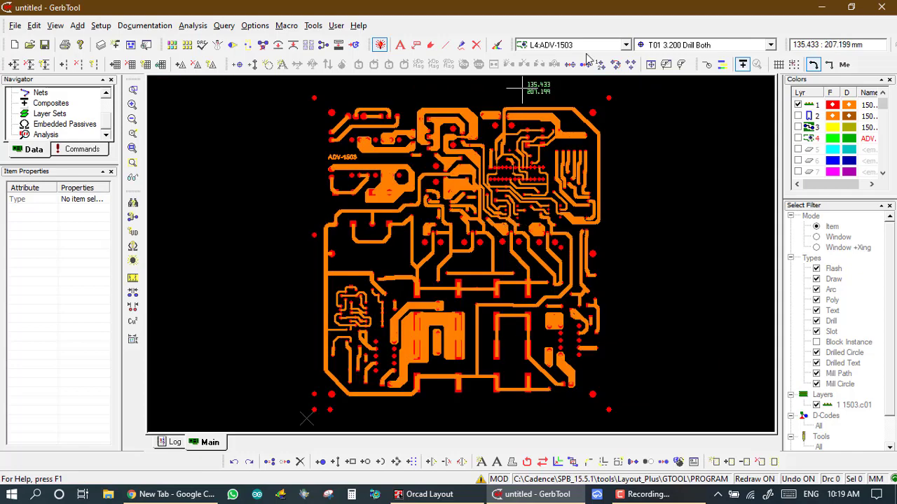
key(w)
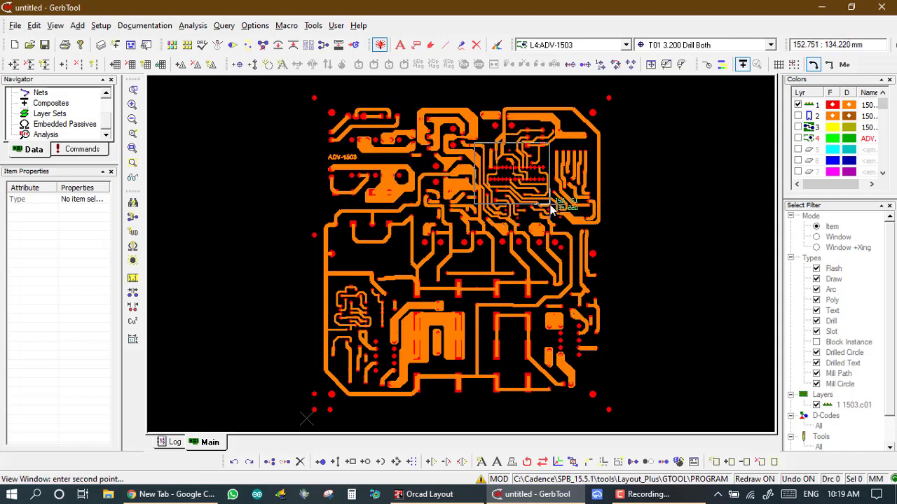
click(551, 202)
key(w)
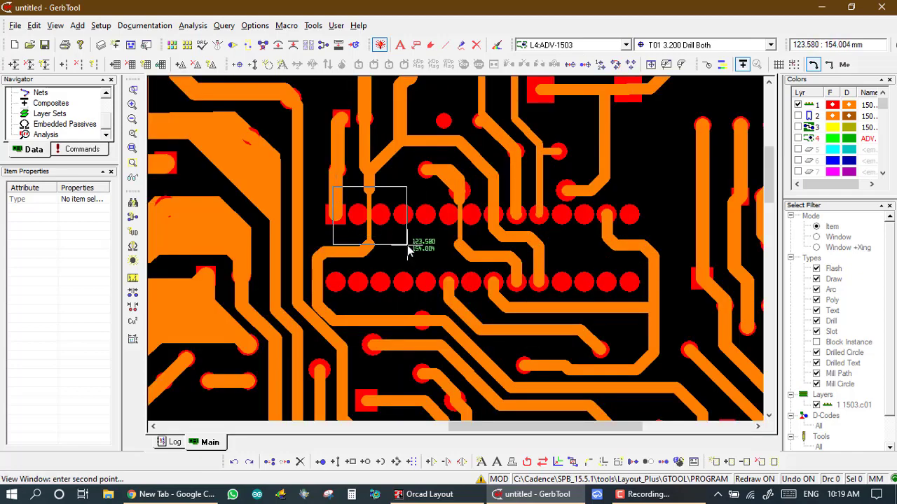
click(491, 276)
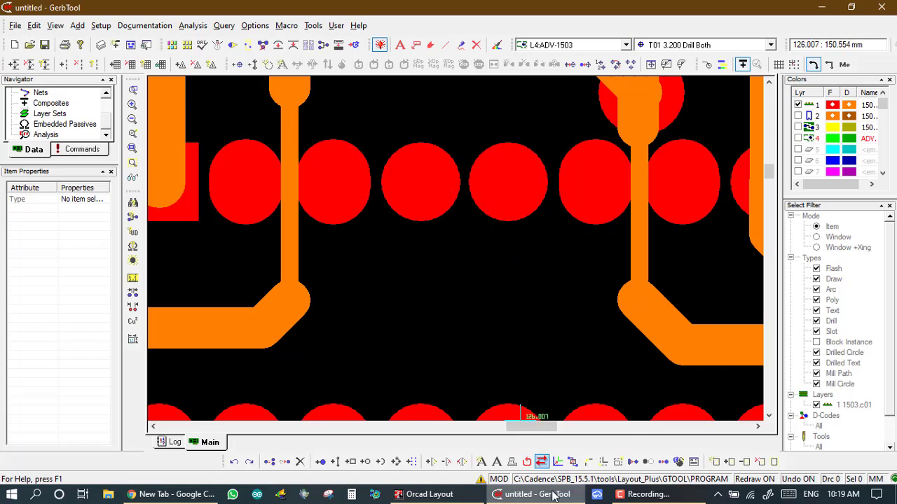
click(663, 462)
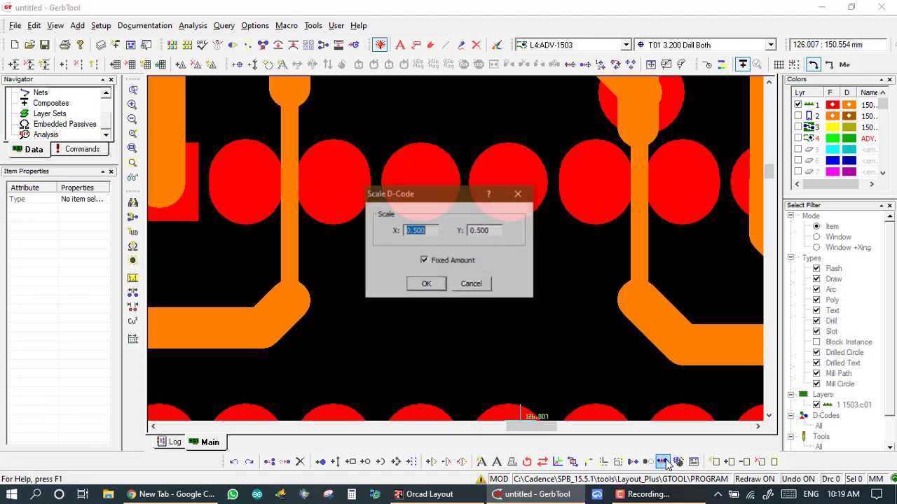
drag(474, 281, 500, 166)
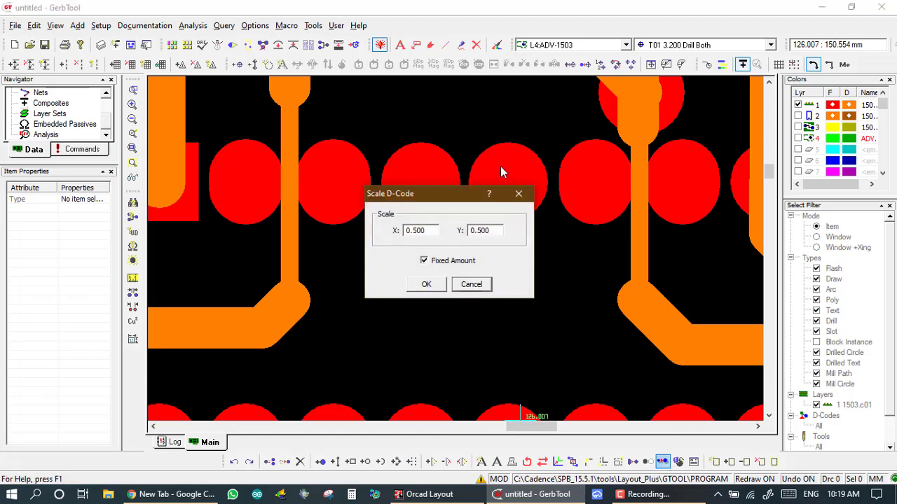
click(472, 283)
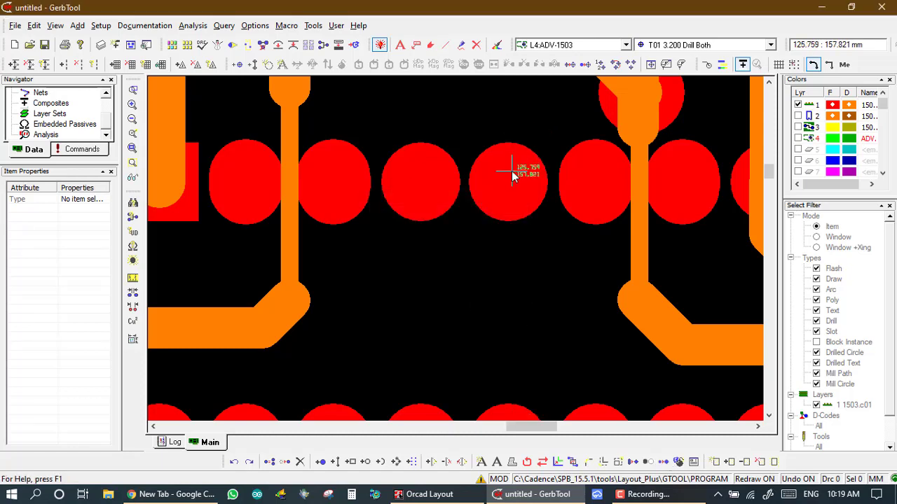
click(512, 174)
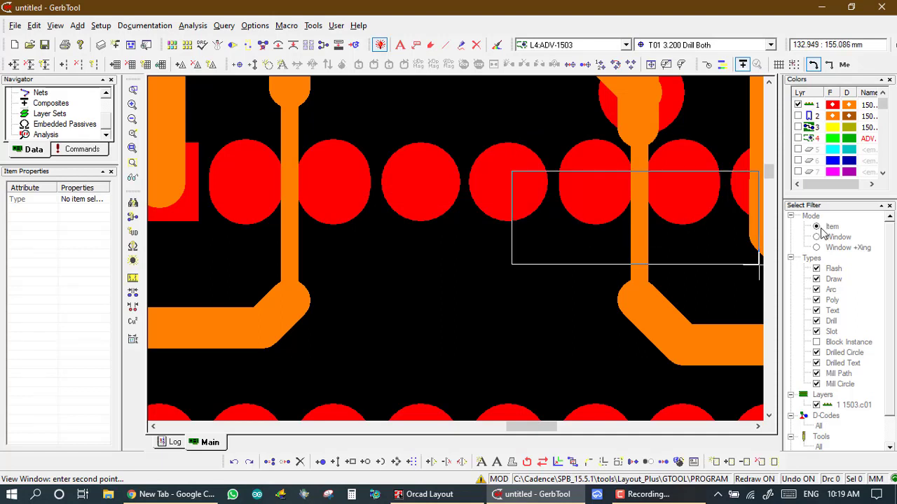
click(811, 258)
right_click(450, 175)
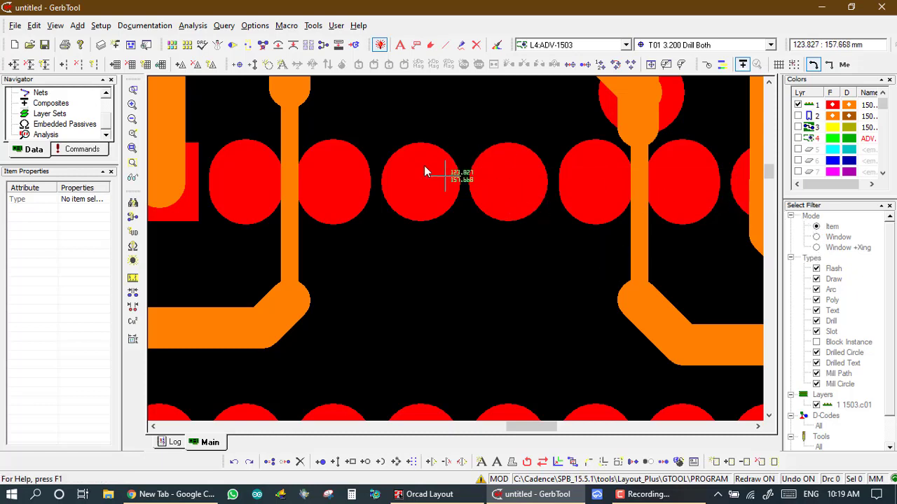
Step: Start Scale D-Code as a fixed amount, with X set to -0.1 and a negative Y amount
click(423, 166)
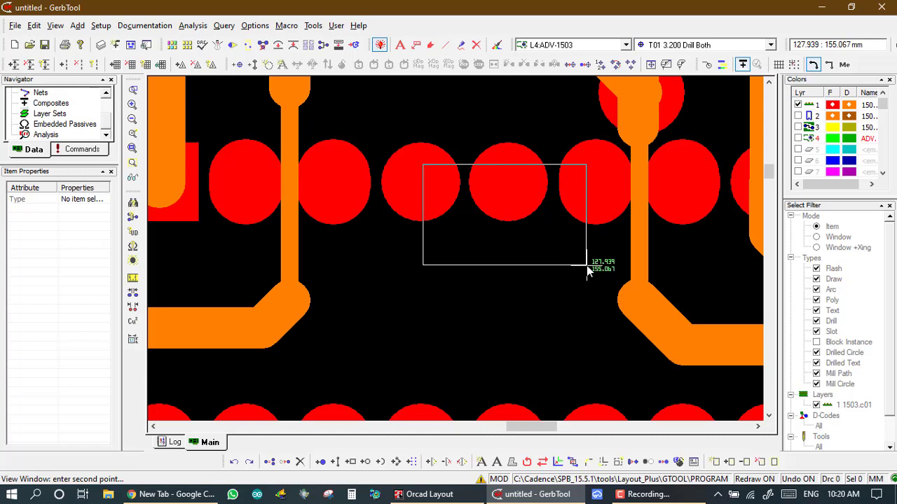
click(586, 265)
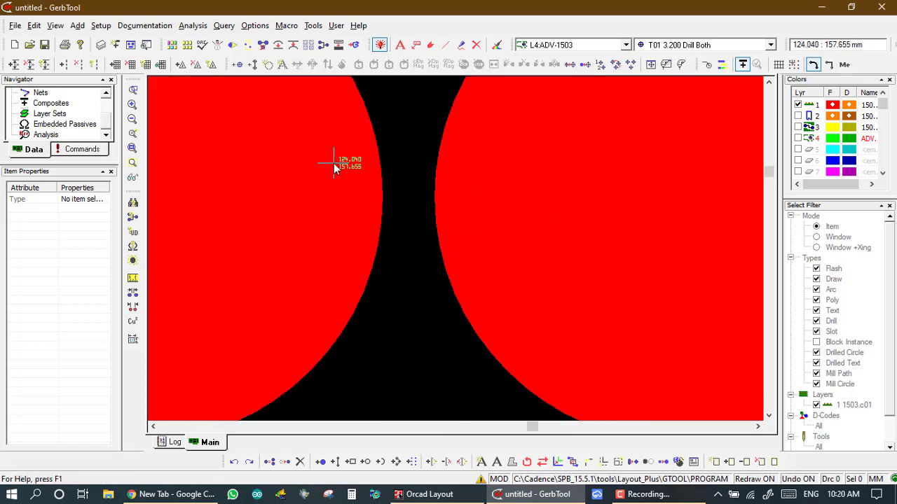
click(333, 164)
click(540, 252)
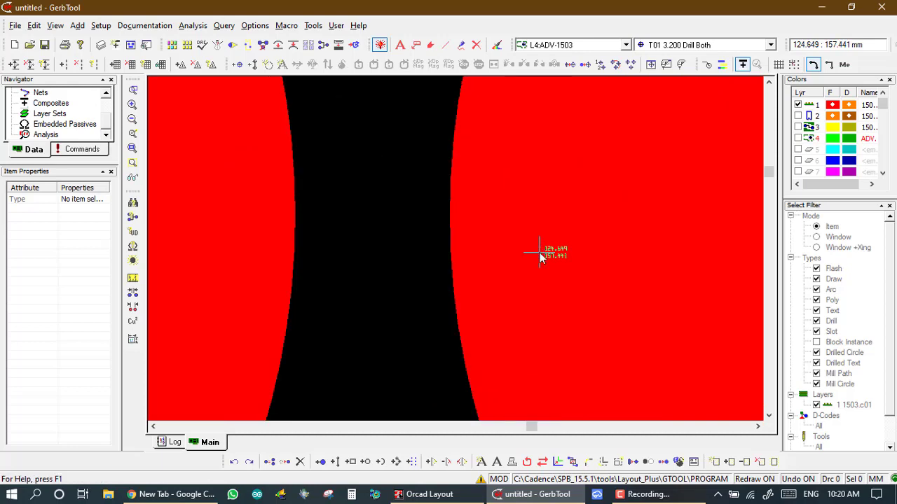
click(662, 462)
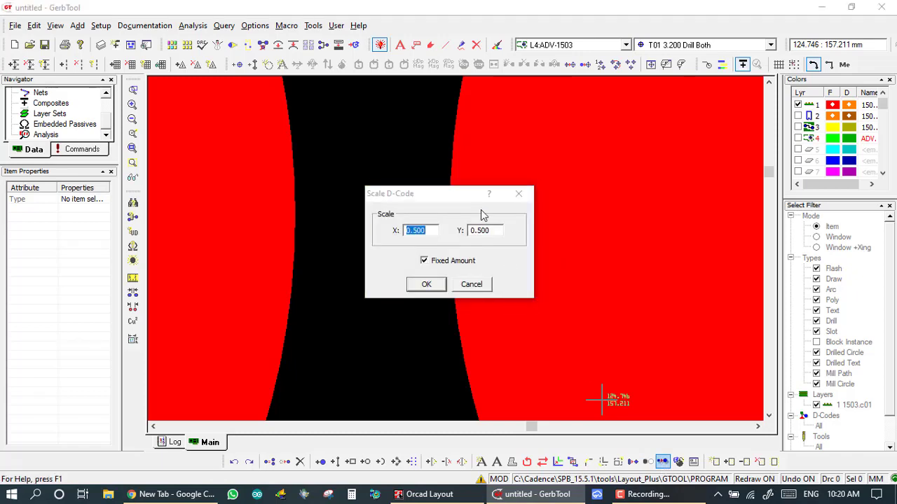
text(-0.1)
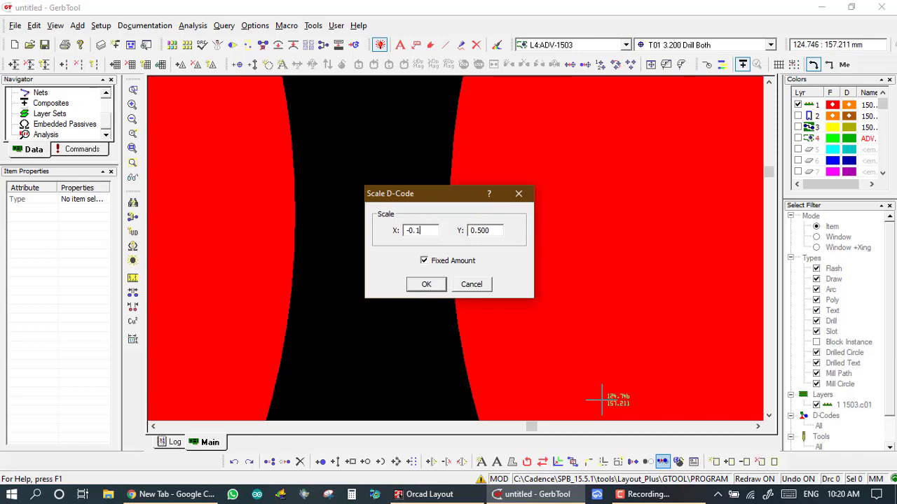
key(Tab)
text(-)
click(429, 285)
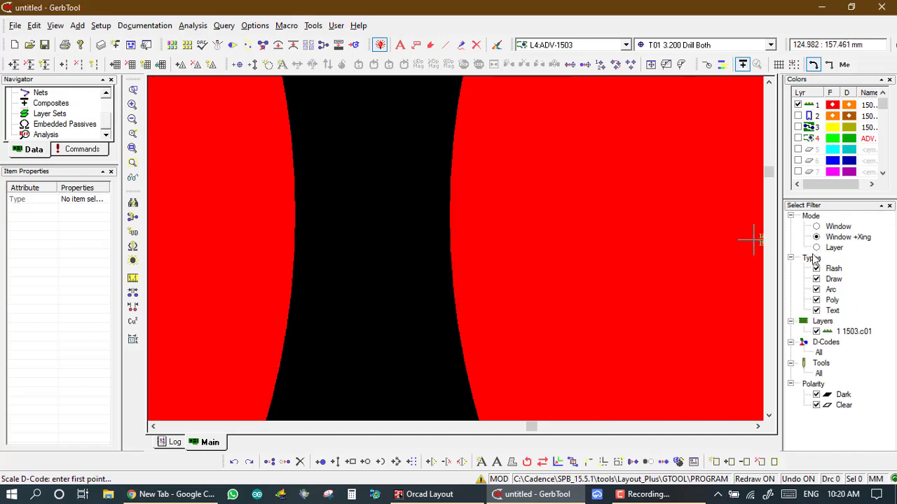
Step: Limit the selection filter to Flash items by excluding Draw, Arc, Poly and Text
scroll(460, 246, down, 5)
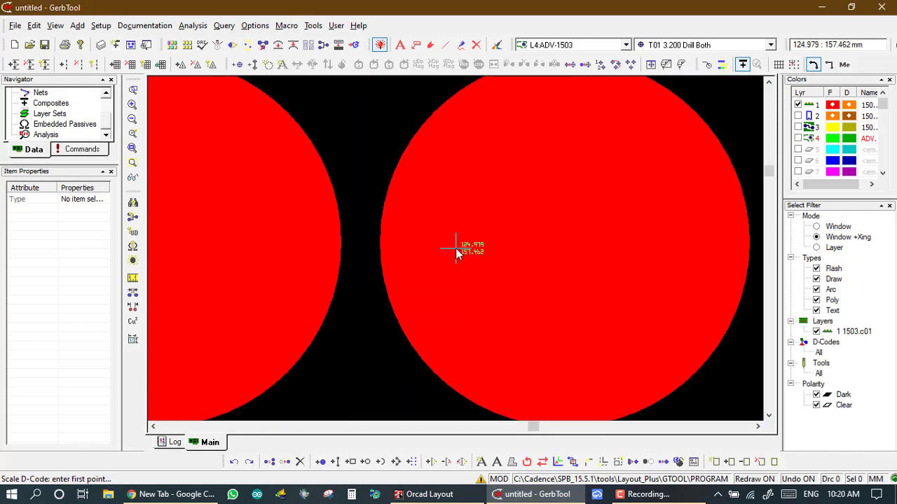
scroll(456, 248, down, 2)
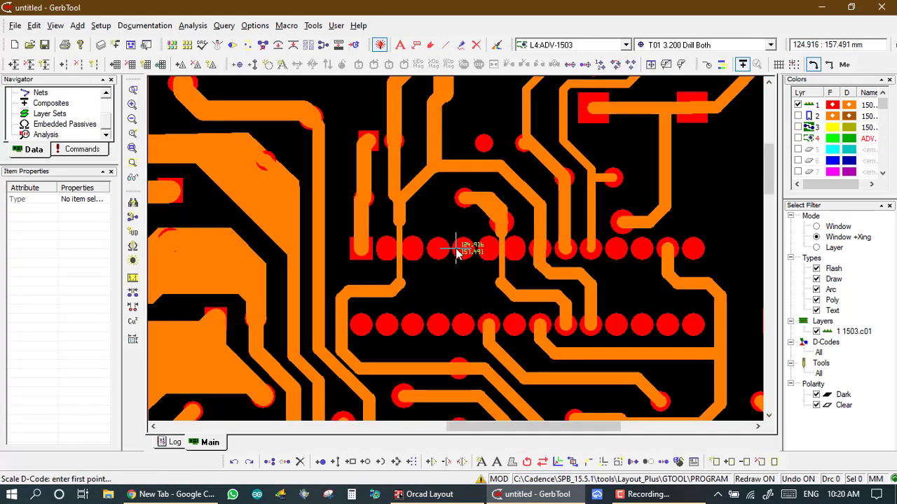
click(816, 279)
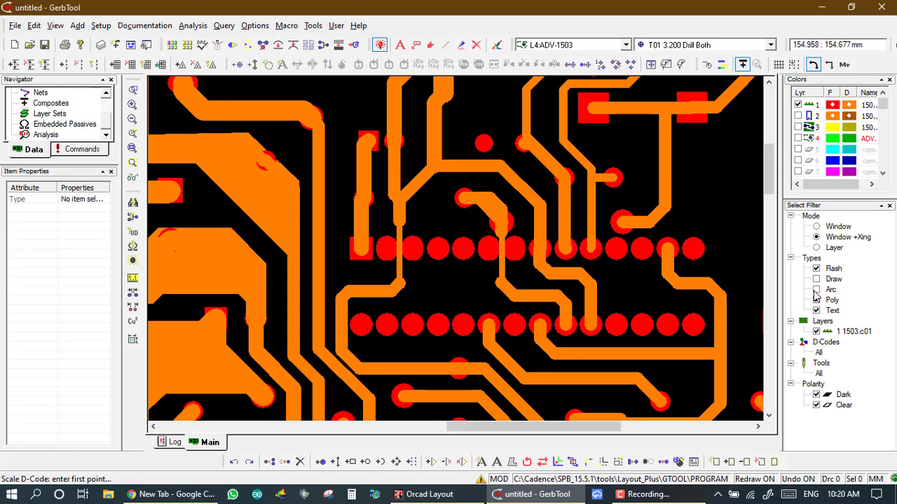
click(816, 300)
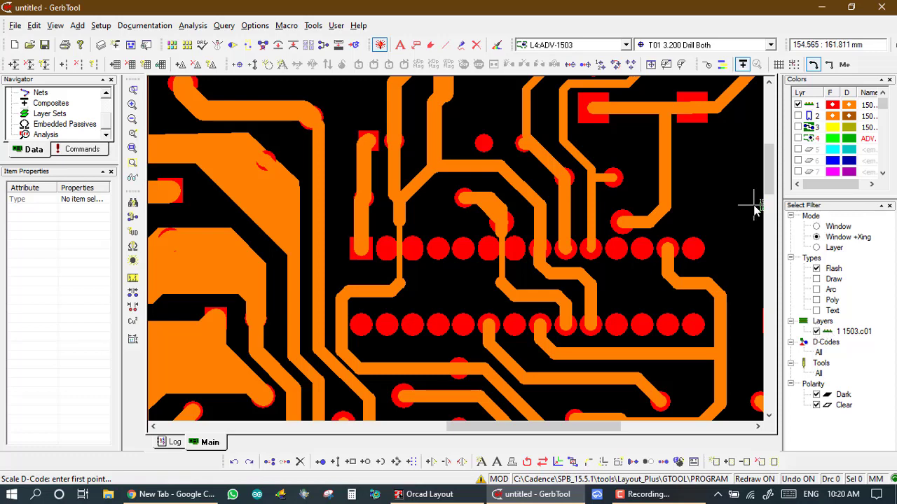
Step: Apply the D-Code scaling to the pads in both rows of the IC footprint
click(341, 223)
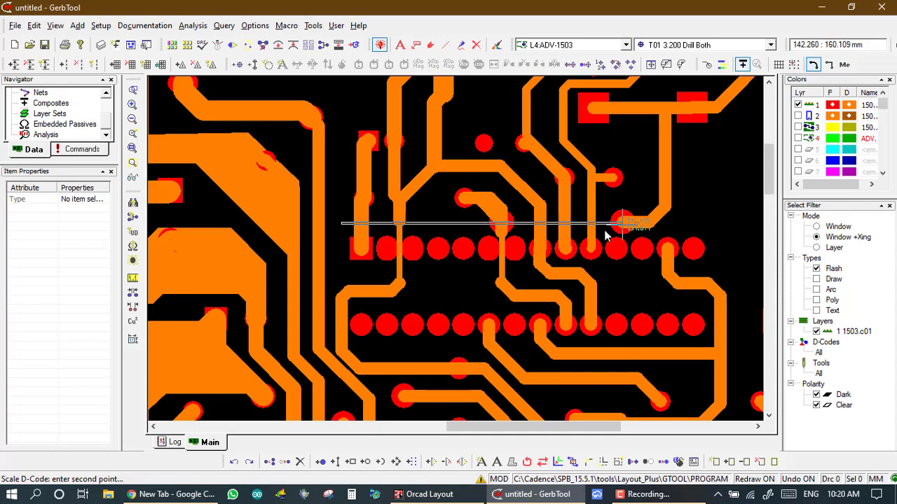
click(350, 217)
click(345, 232)
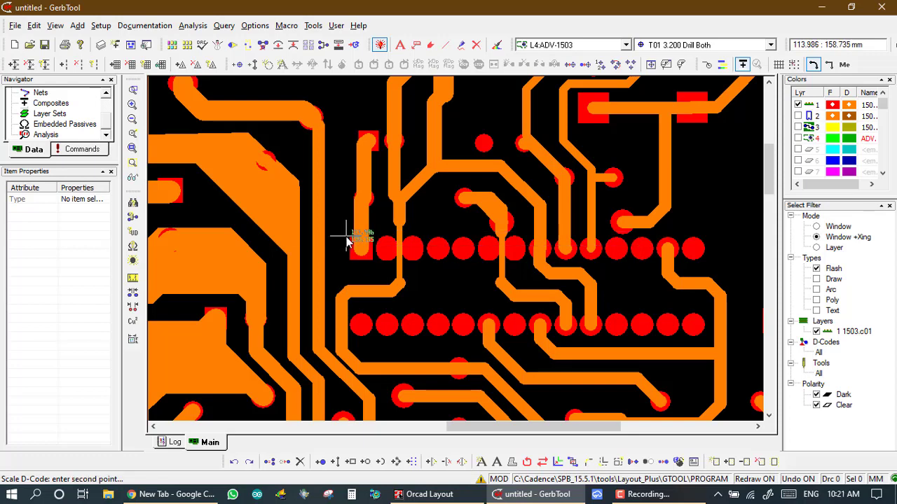
click(709, 341)
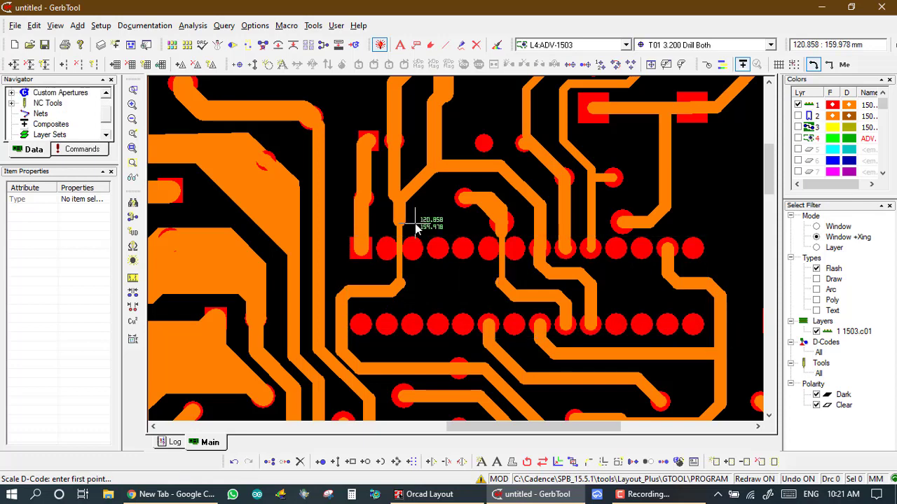
key(Escape)
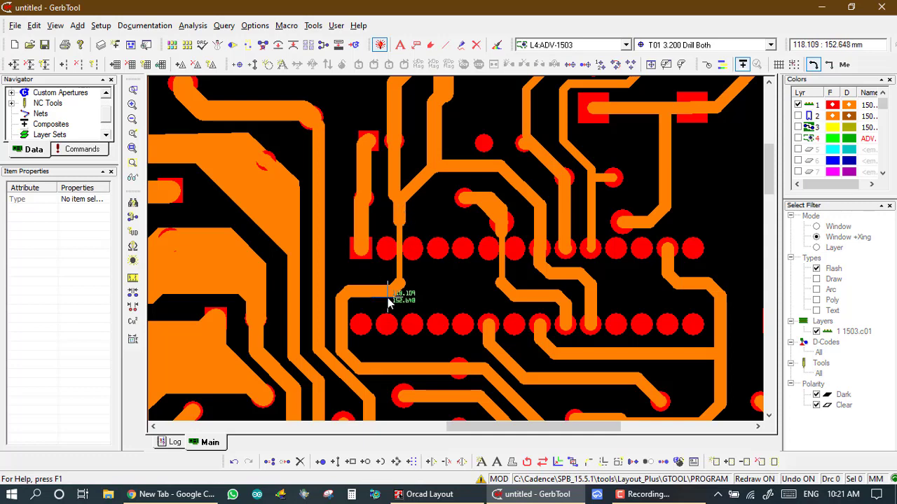
Step: Measure the gap between the second and third pads in the IC footprint's lower row
drag(387, 298, 449, 352)
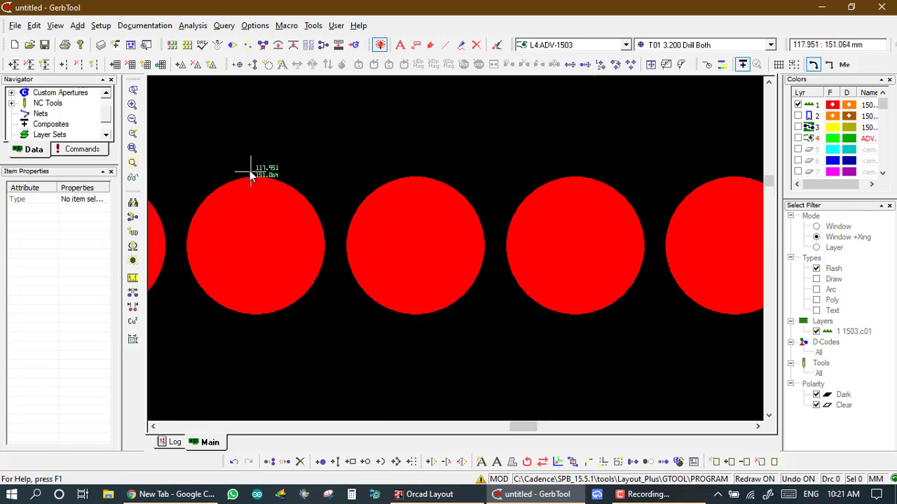
drag(246, 170, 410, 306)
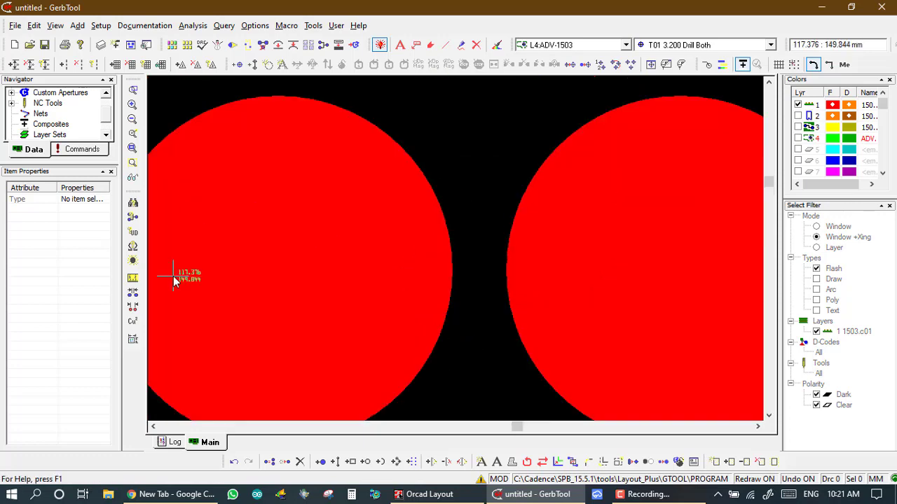
click(132, 278)
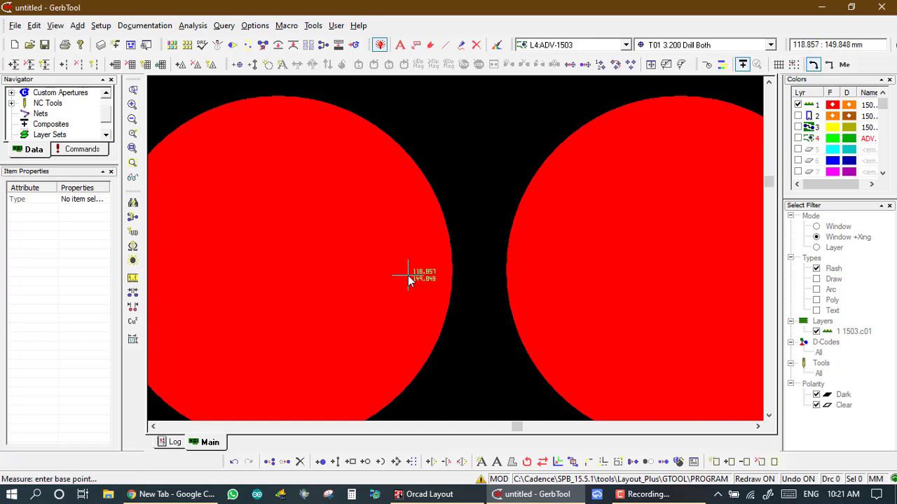
click(452, 271)
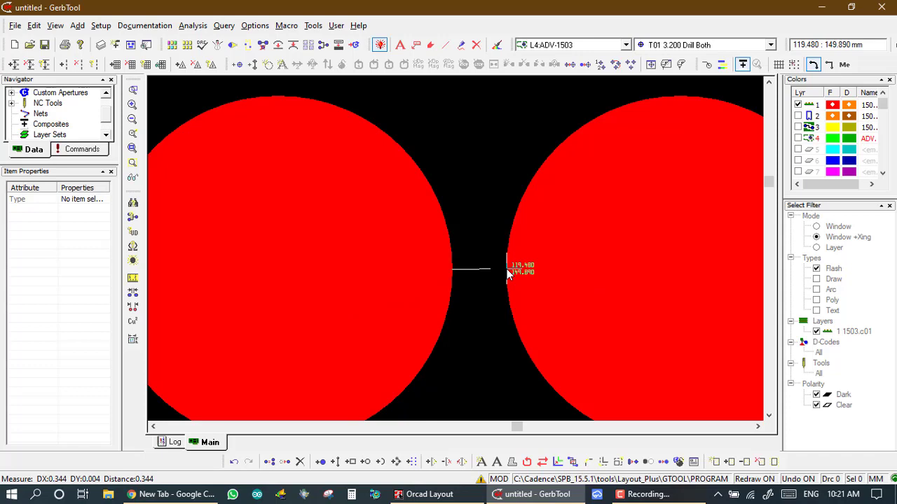
scroll(507, 269, down, 5)
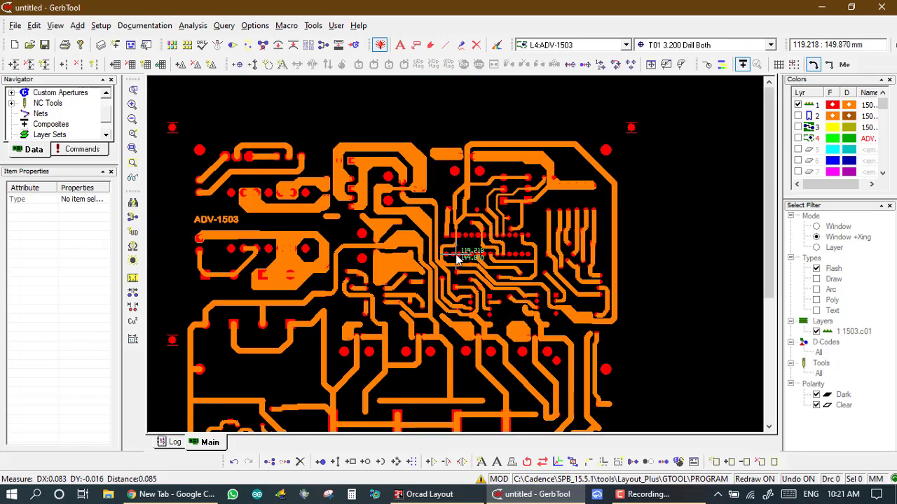
scroll(457, 257, up, 5)
right_click(456, 250)
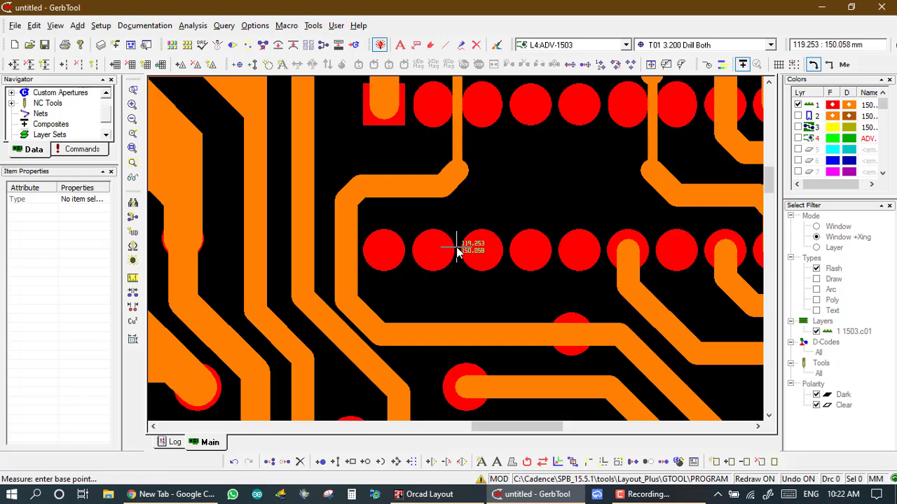
Step: Examine the board's other areas for tight spacing between traces and pads, including the traces below the IC
scroll(456, 252, down, 3)
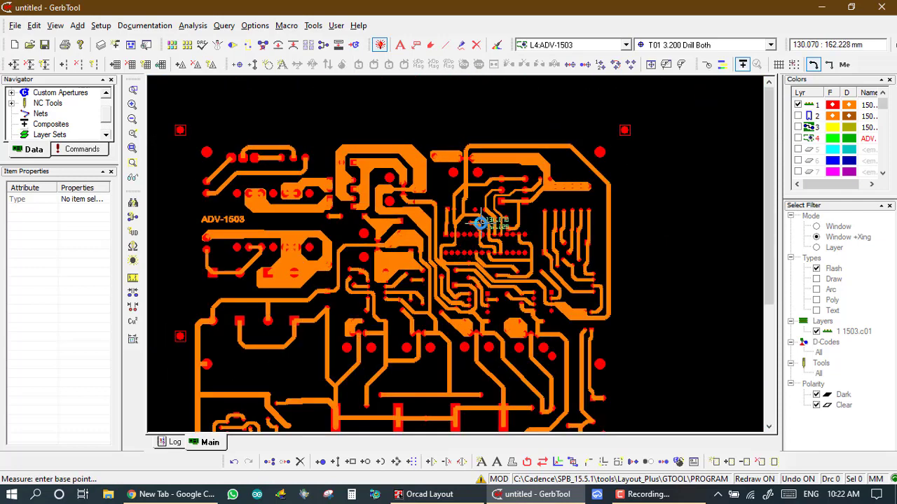
scroll(456, 253, up, 2)
scroll(456, 252, down, 2)
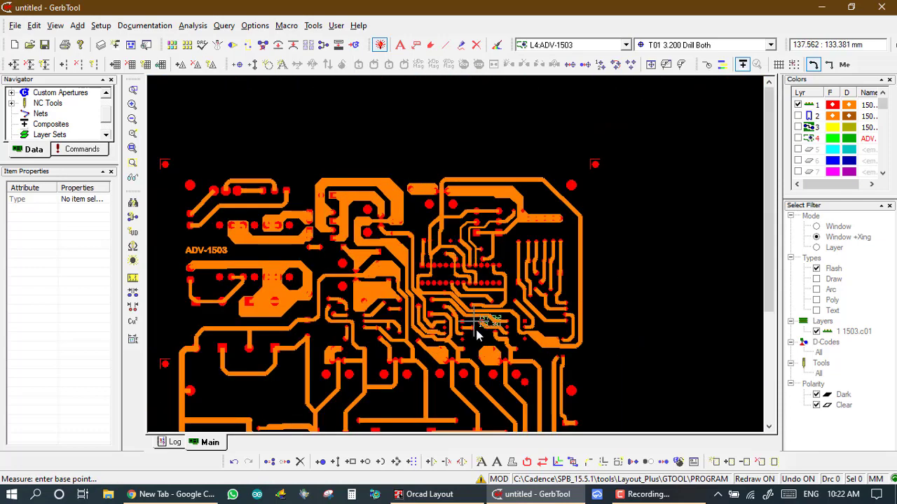
scroll(465, 250, up, 3)
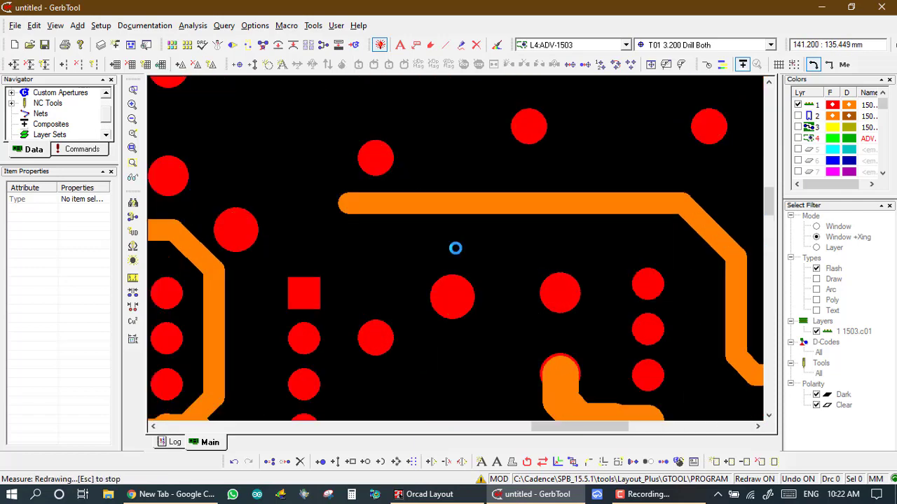
scroll(456, 251, down, 1)
scroll(456, 254, down, 2)
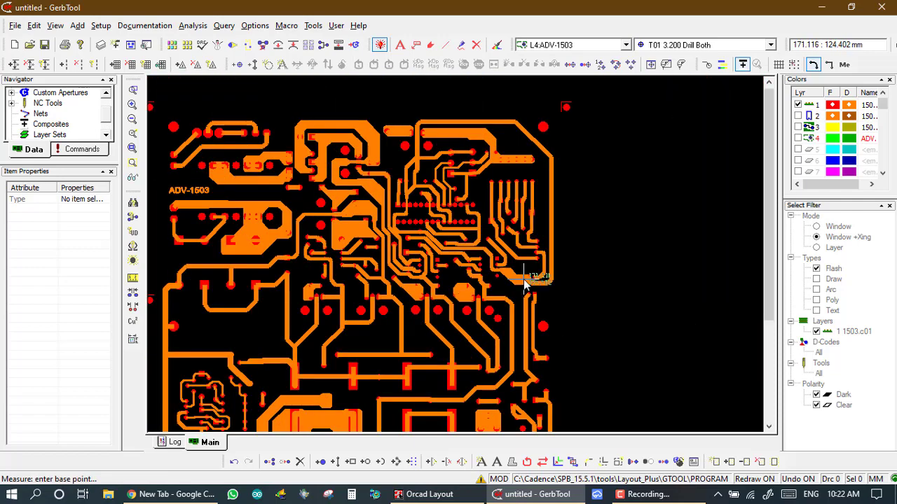
scroll(456, 254, up, 3)
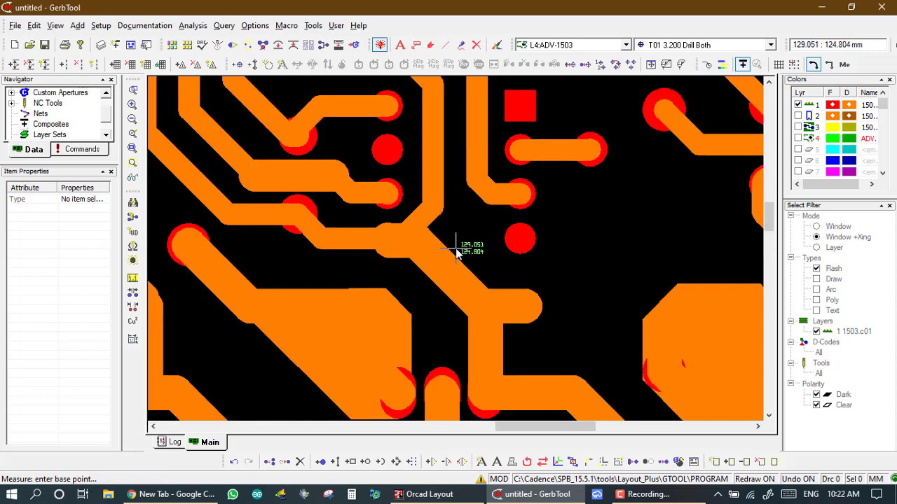
scroll(456, 251, up, 3)
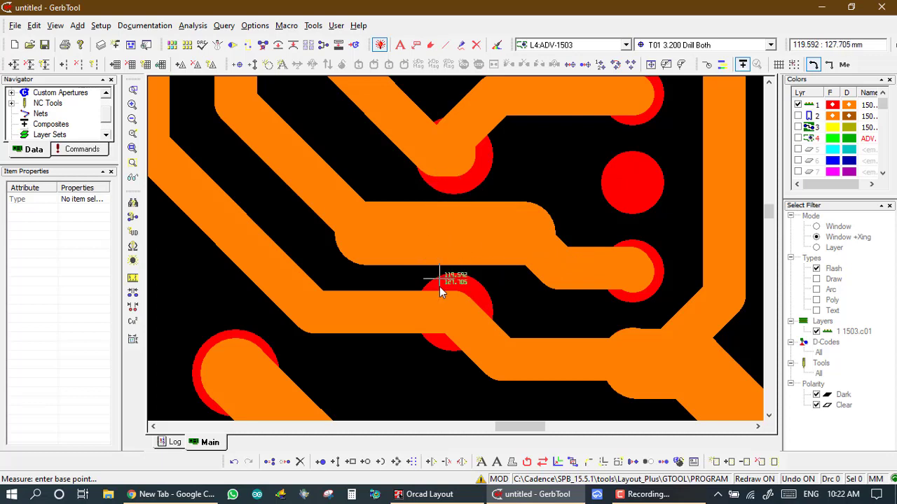
Step: Inspect the item properties of the wide horizontal trace segment running between two round pads
click(435, 241)
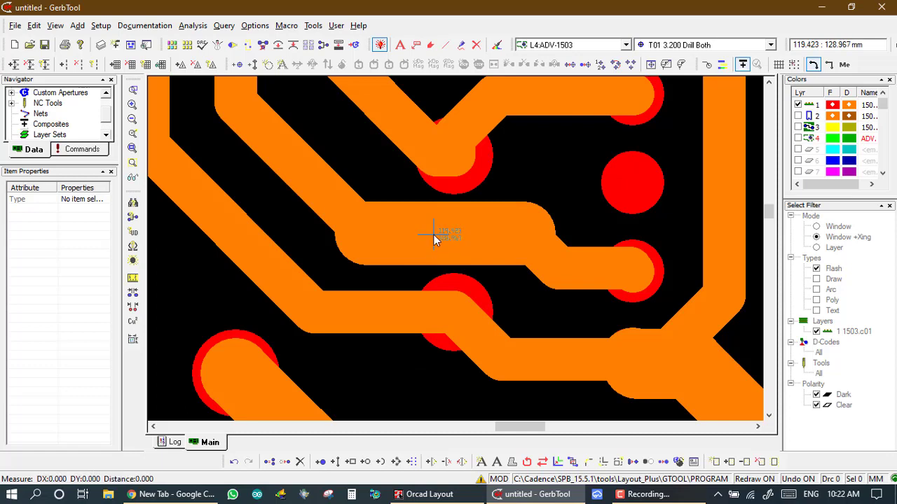
click(547, 284)
right_click(474, 223)
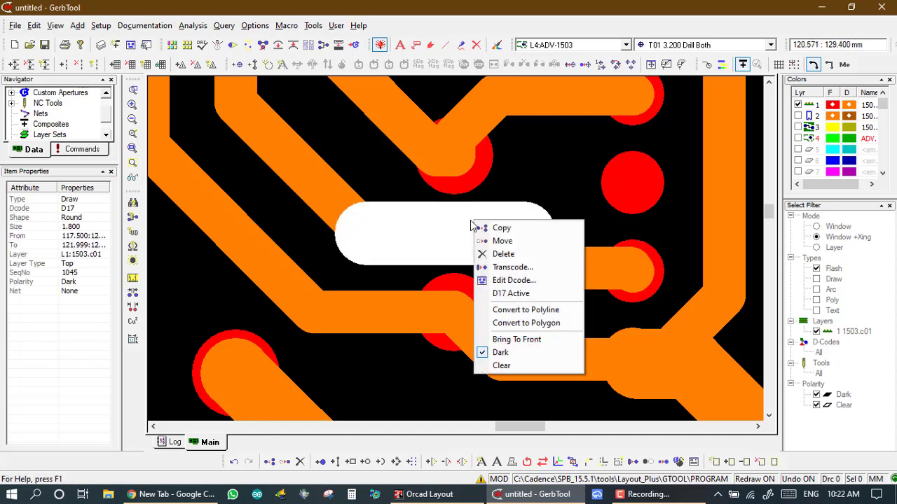
click(456, 231)
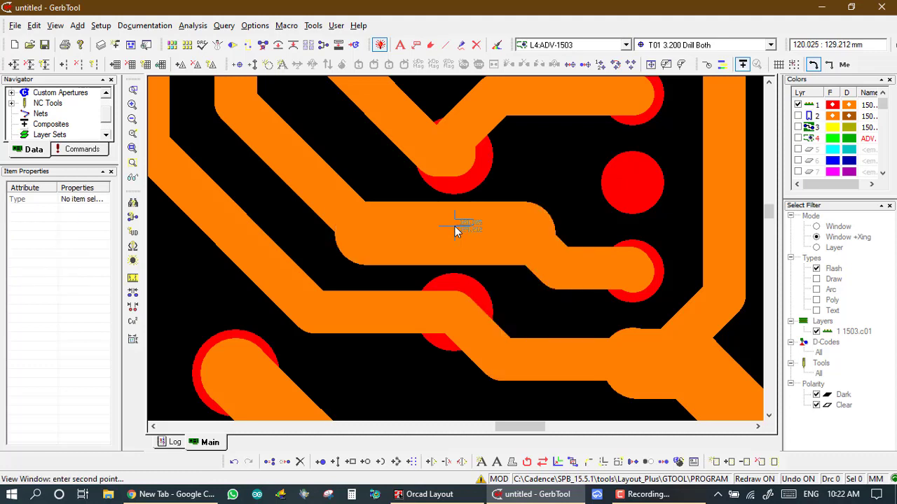
right_click(448, 235)
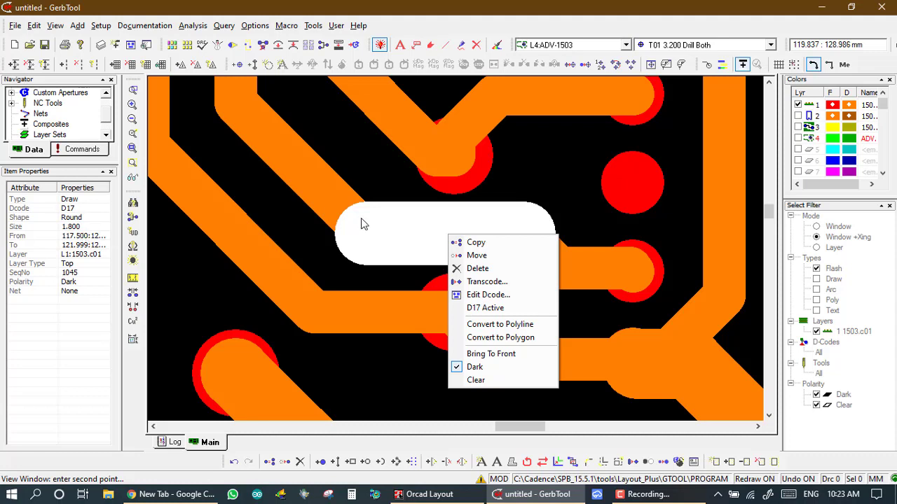
click(468, 244)
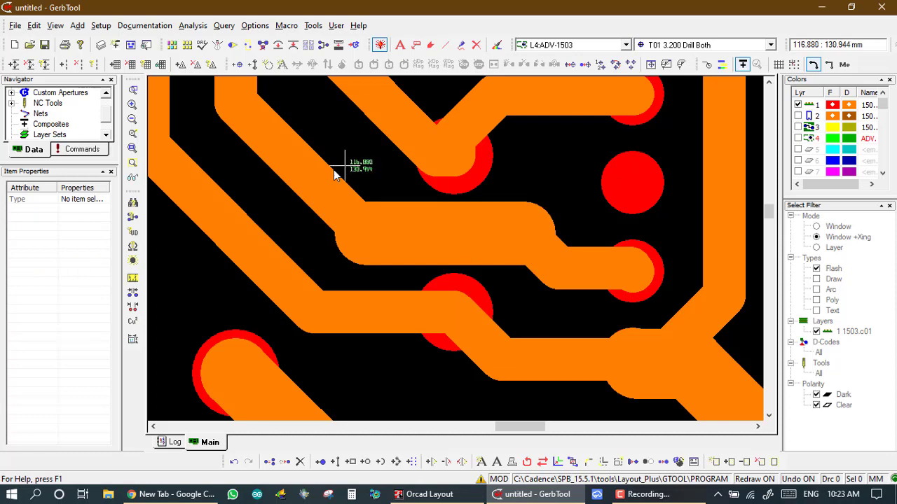
Step: Compare the item properties of the adjoining diagonal trace segment with the wide horizontal segment, and examine their junction
right_click(311, 176)
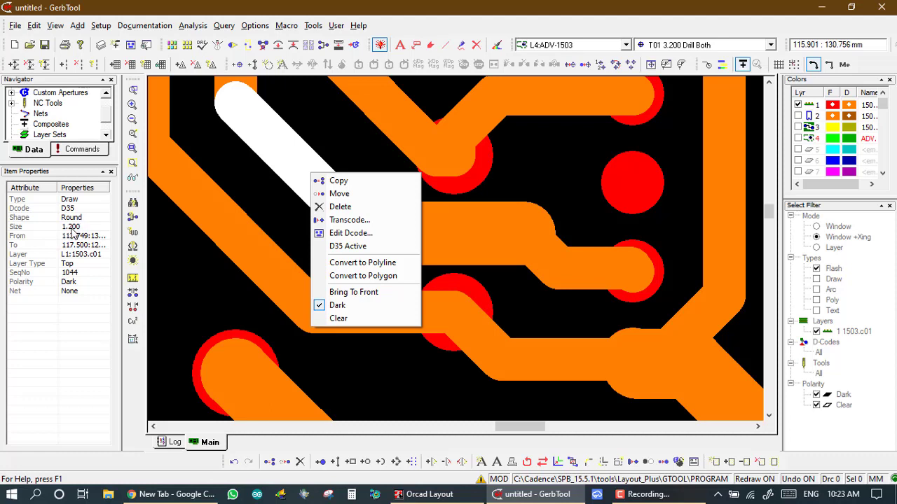
click(263, 198)
click(400, 271)
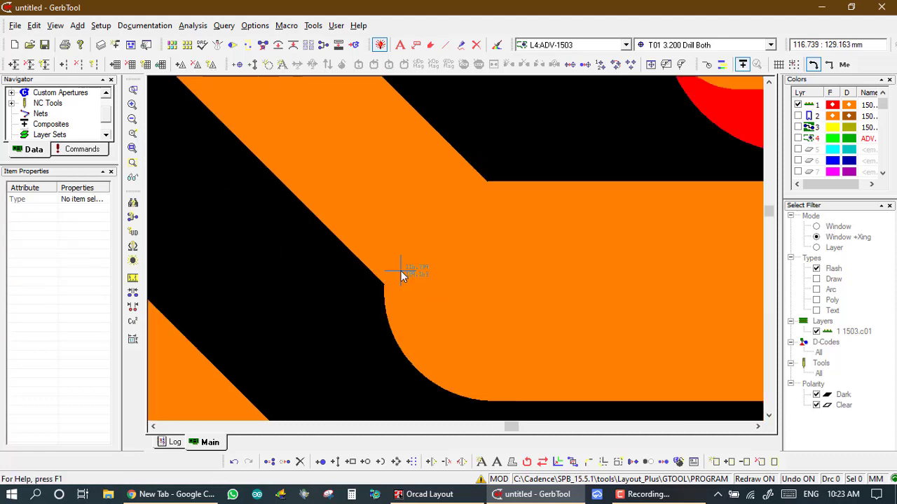
scroll(401, 271, down, 2)
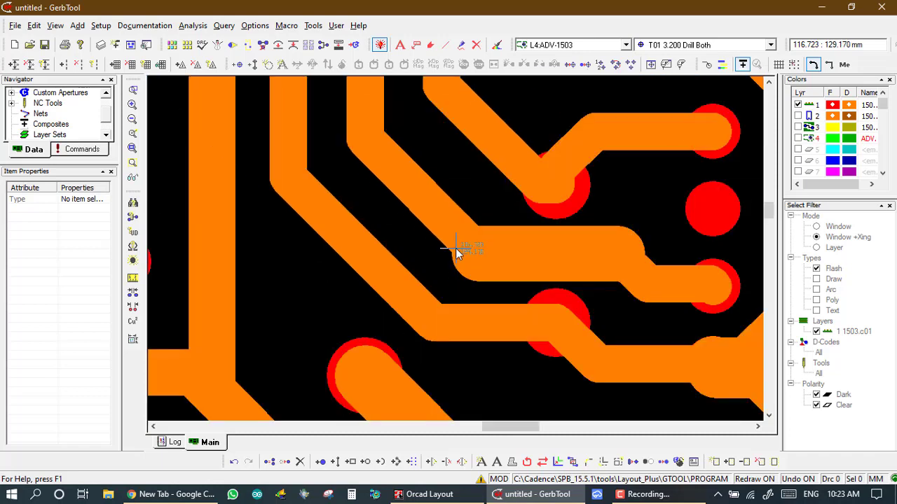
right_click(530, 252)
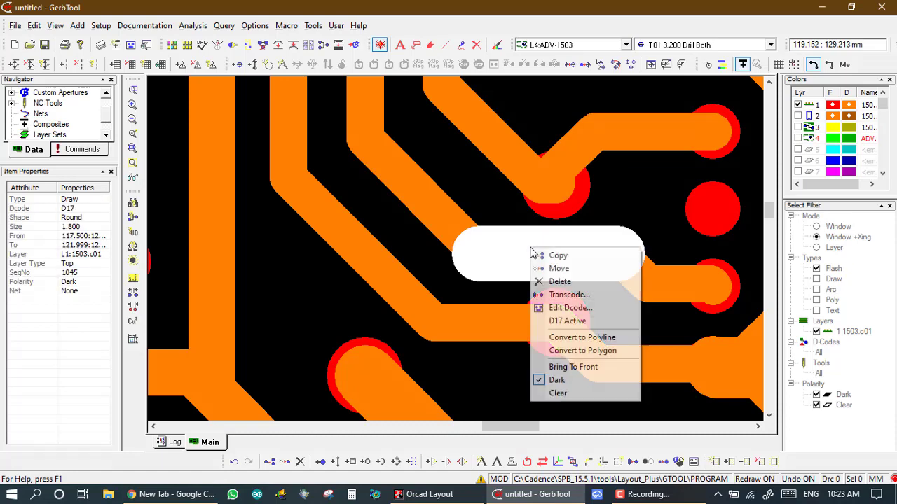
Step: Transcode the wide horizontal trace segment between the two round pads to D-Code 35 (Round 1.200)
click(560, 295)
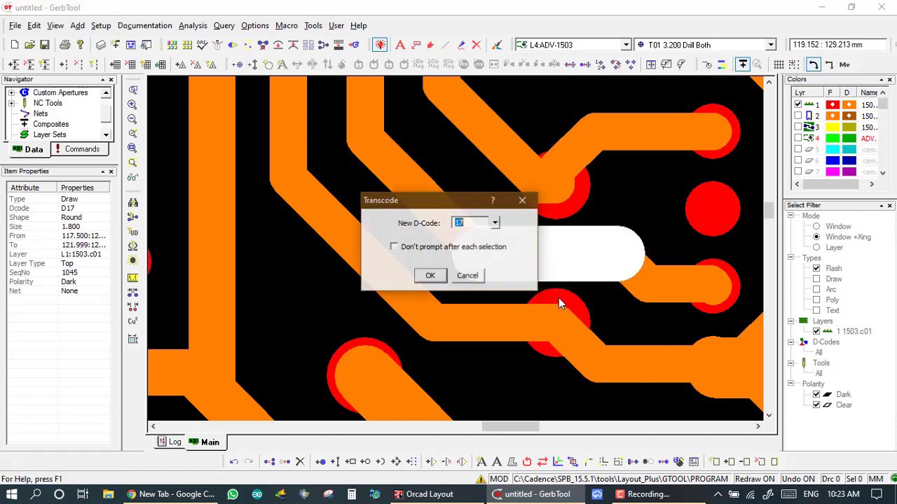
click(495, 223)
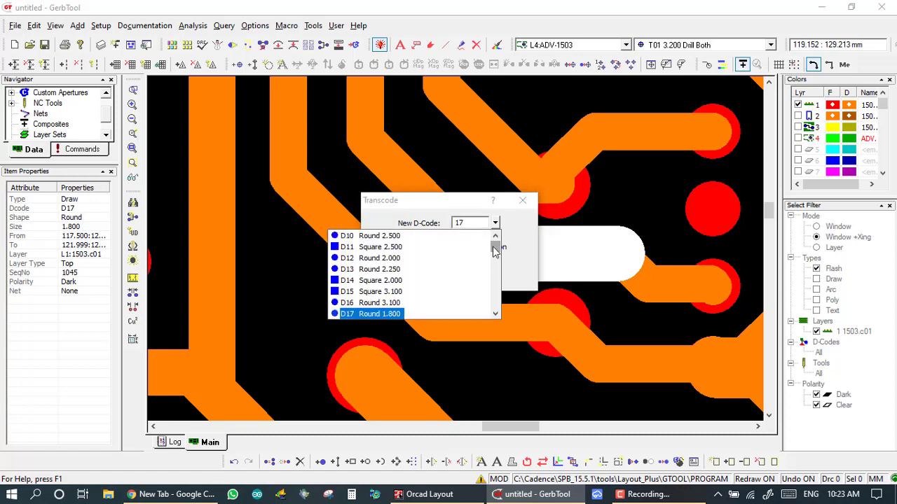
mouse_move(493, 253)
mouse_down()
mouse_move(495, 279)
mouse_move(492, 269)
mouse_up()
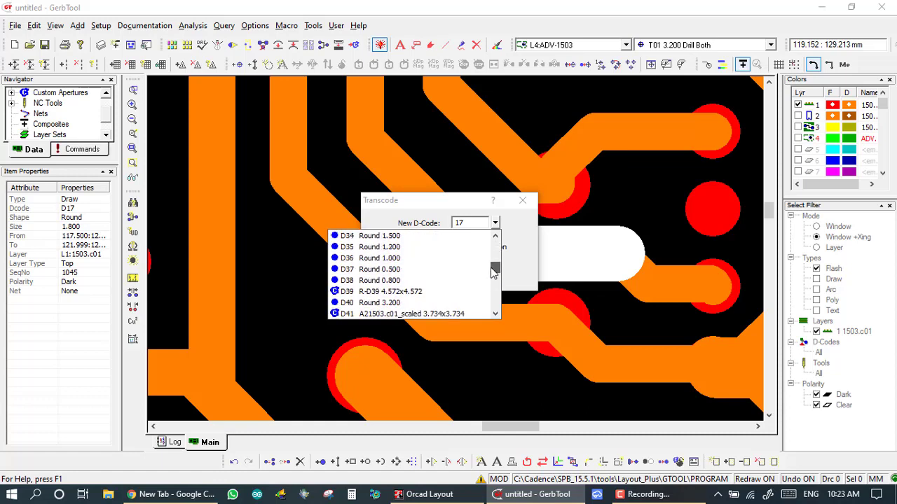
click(383, 248)
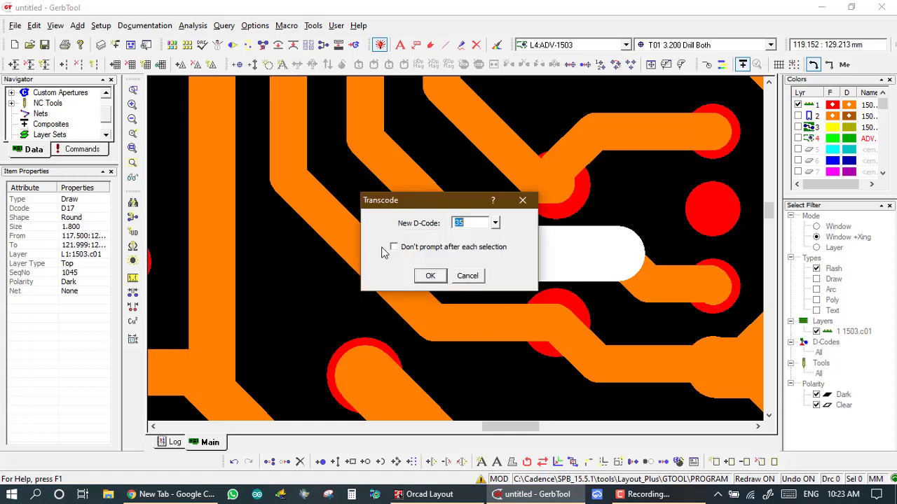
click(434, 277)
scroll(549, 239, down, 1)
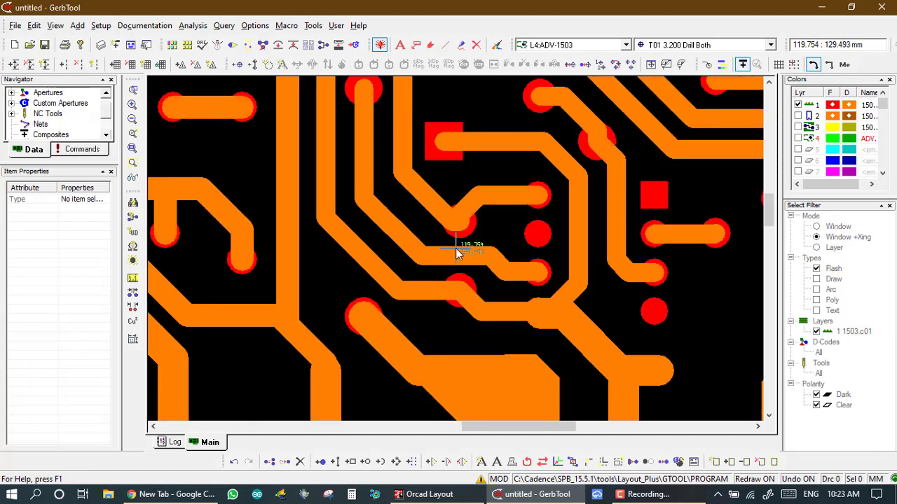
scroll(456, 249, up, 1)
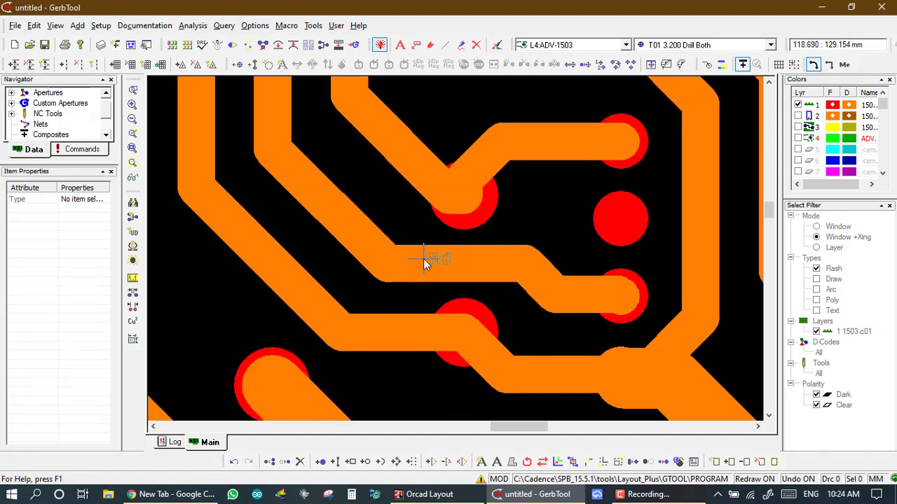
Step: Undo the last Update Item operation on the horizontal trace segment
click(233, 462)
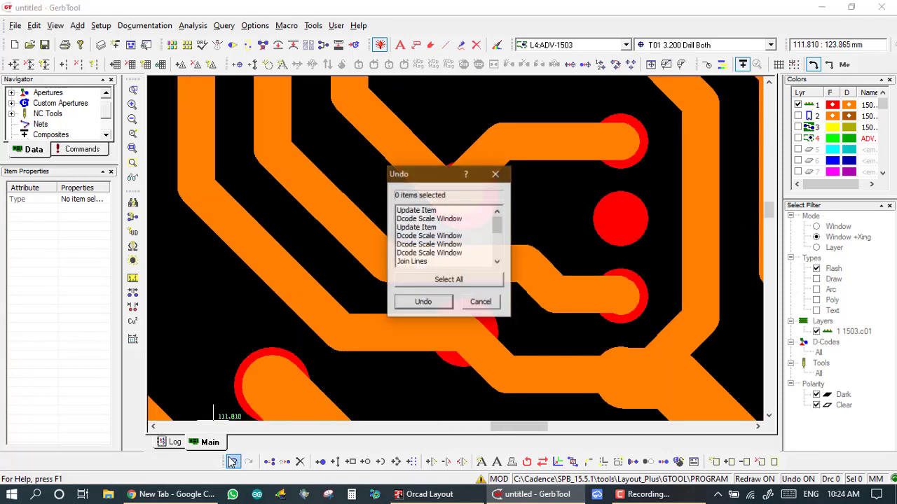
click(416, 210)
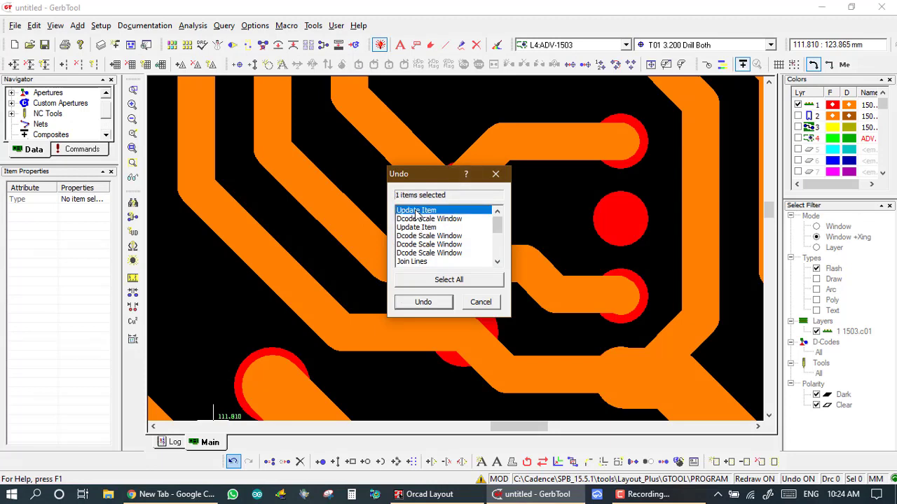
click(420, 302)
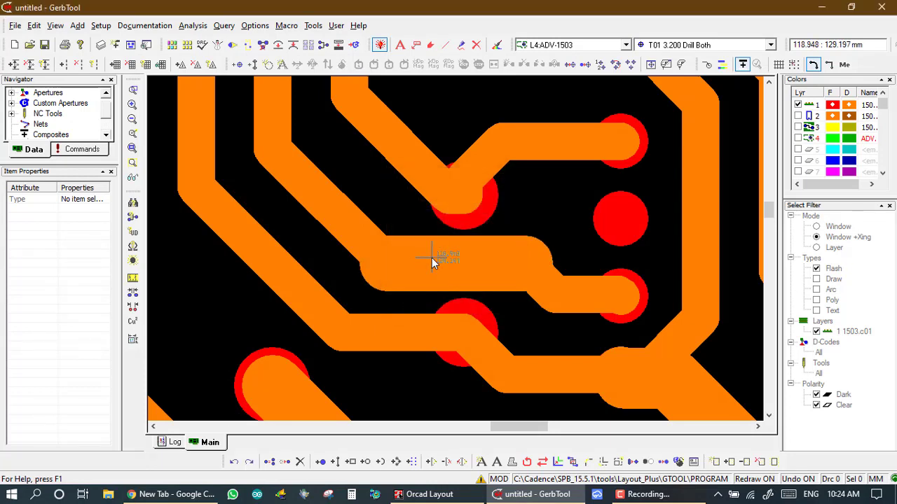
click(432, 262)
right_click(432, 262)
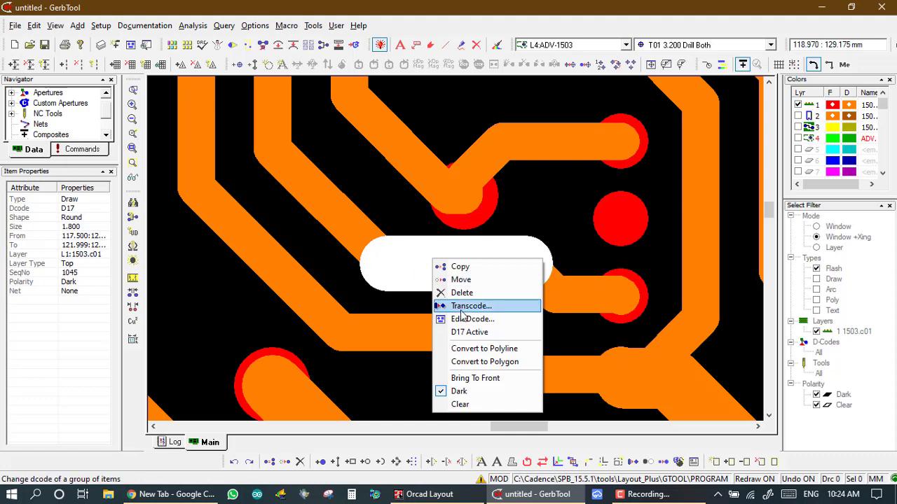
click(569, 236)
right_click(474, 253)
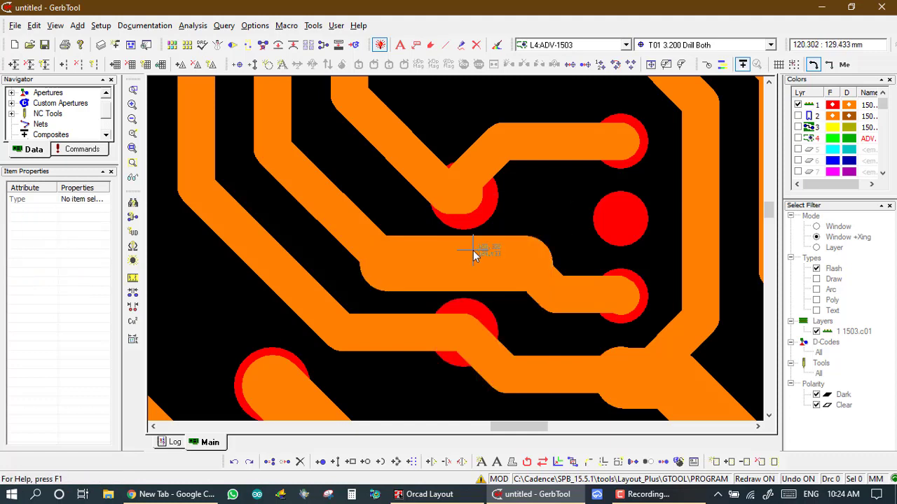
right_click(463, 255)
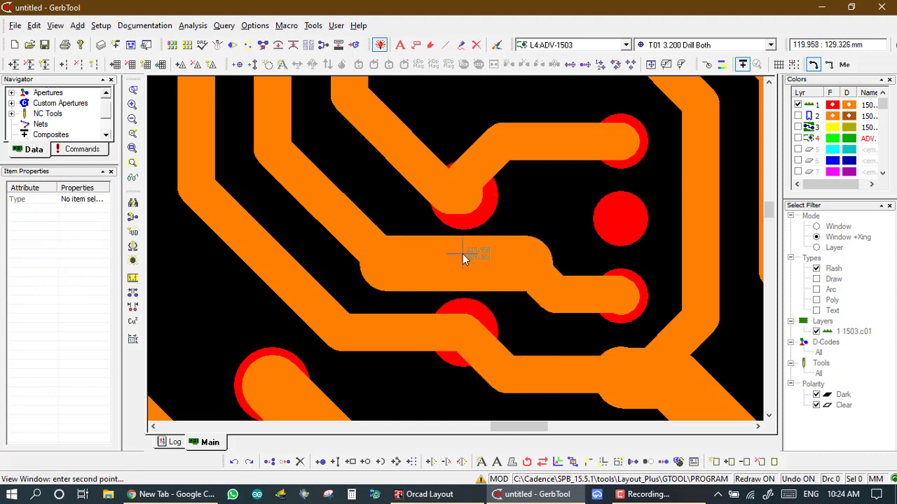
right_click(460, 261)
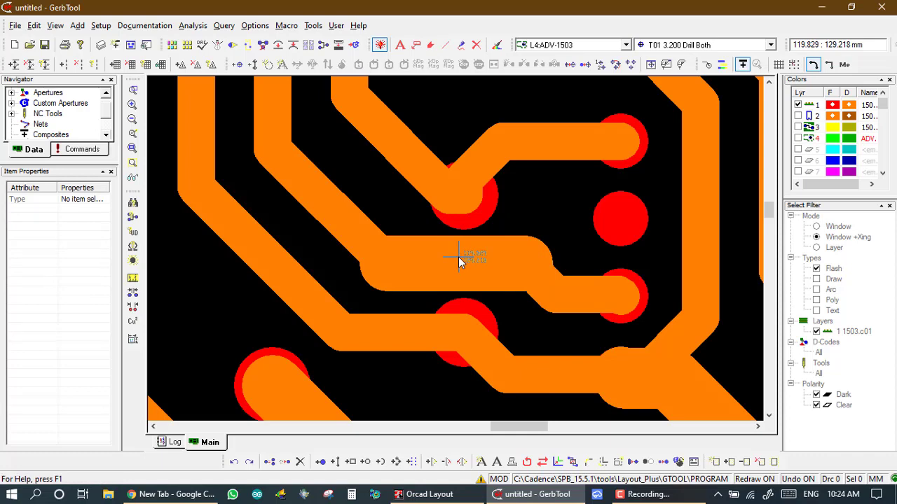
right_click(459, 261)
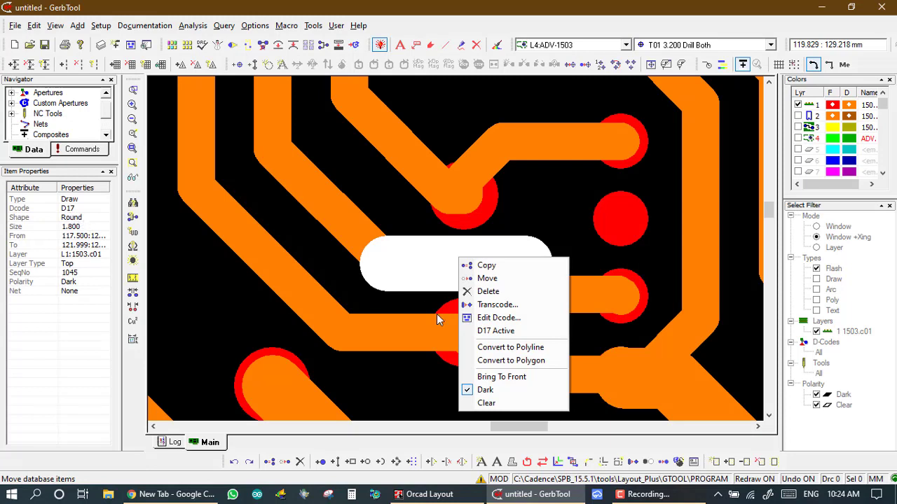
click(362, 384)
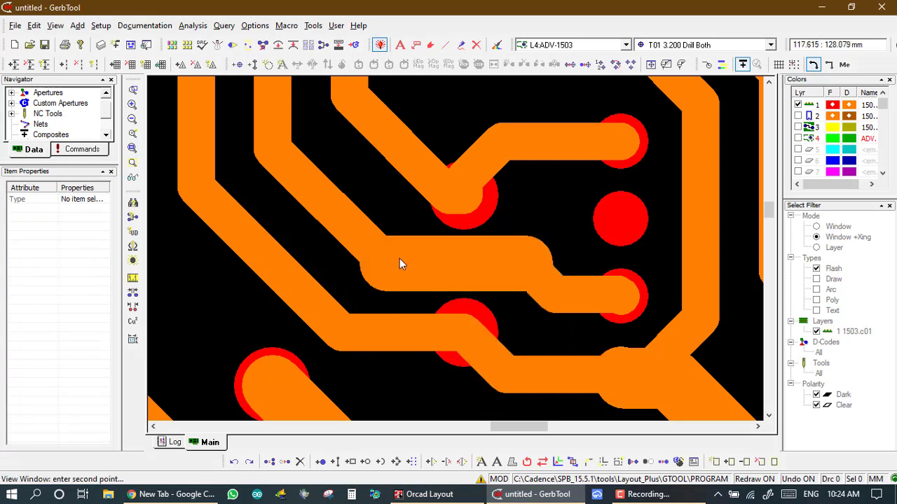
click(406, 275)
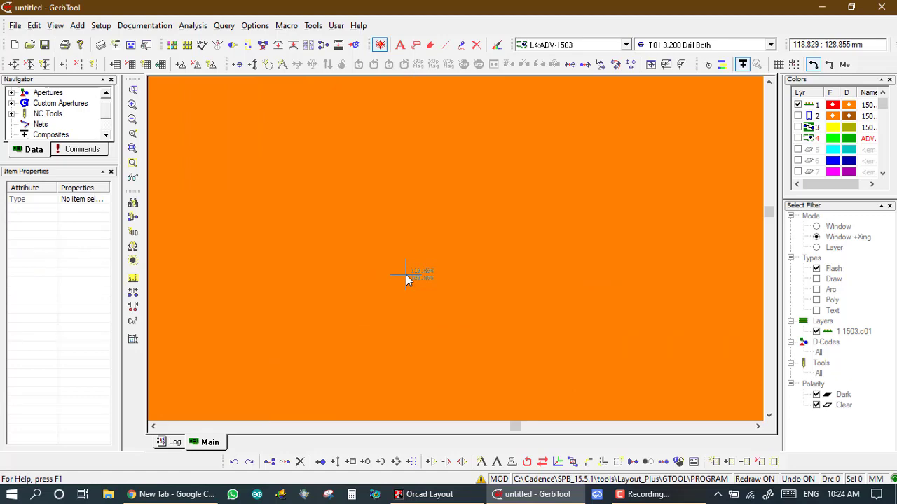
key(Home)
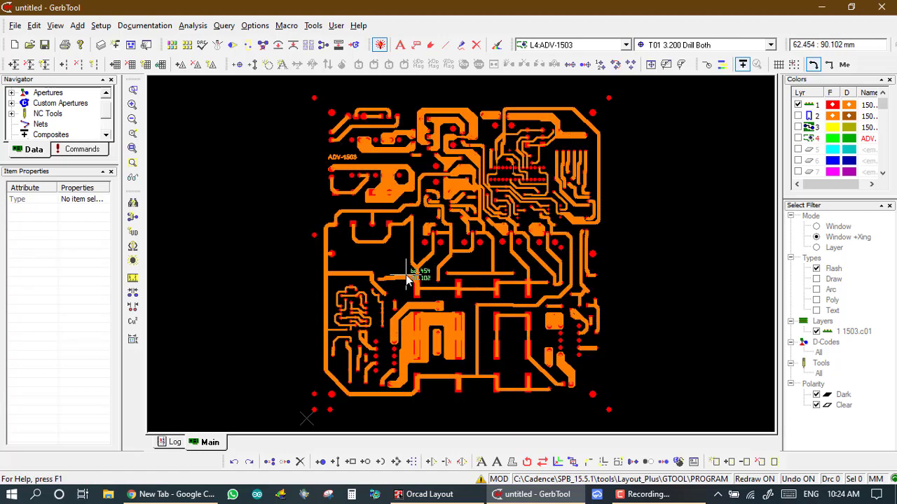
Step: Inspect the diameter of D-Code D17 in Aperture Setup and close the setup without changes
click(131, 47)
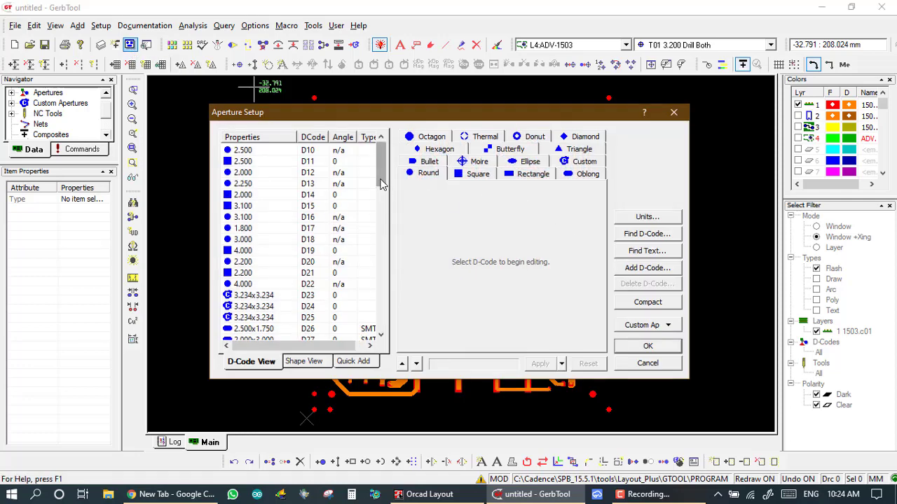
mouse_move(382, 184)
mouse_down()
mouse_move(378, 215)
mouse_move(379, 199)
mouse_up()
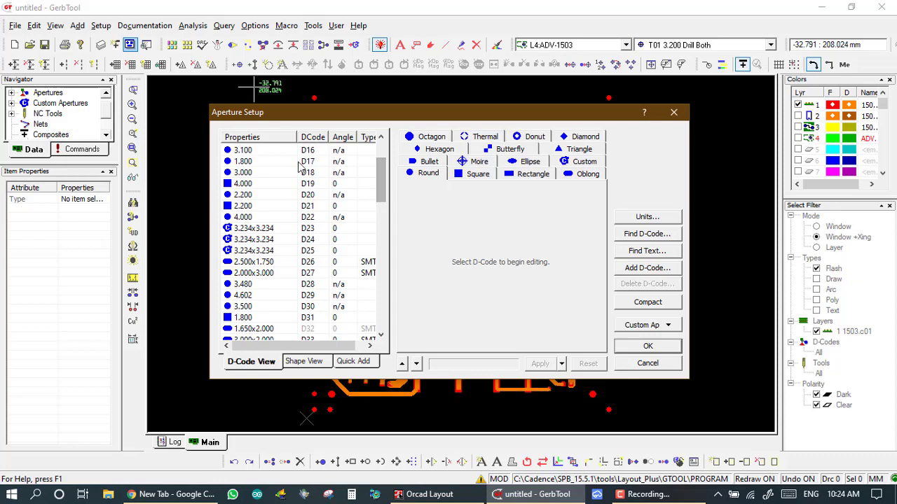
click(245, 165)
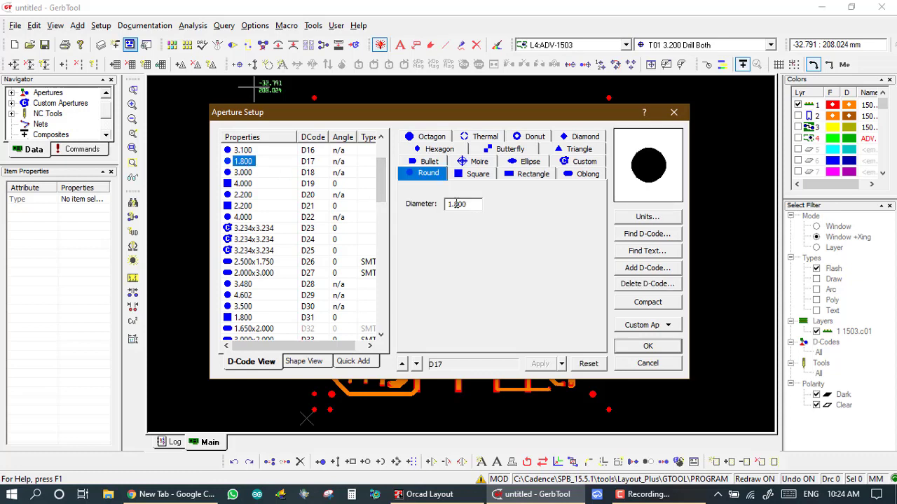
click(476, 203)
click(646, 363)
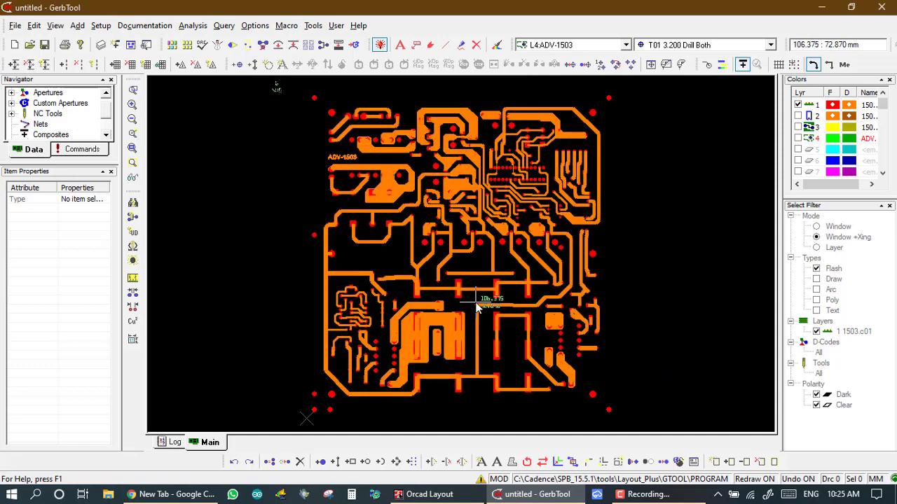
Step: Bring up the aperture list again, move its window around the board to view both, and close it without changes
click(500, 177)
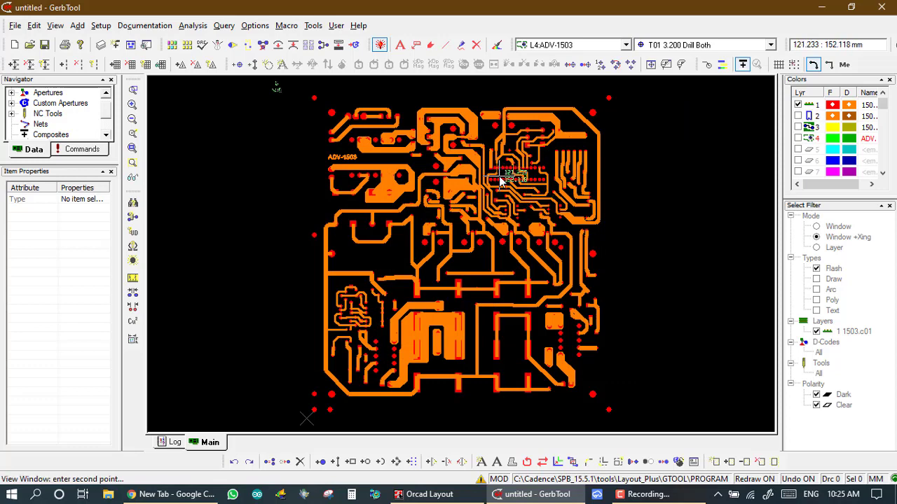
click(379, 293)
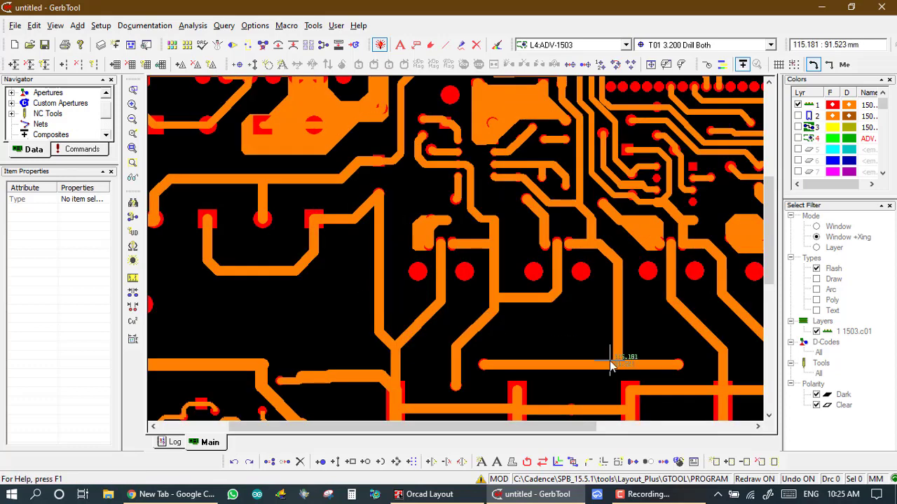
key(Home)
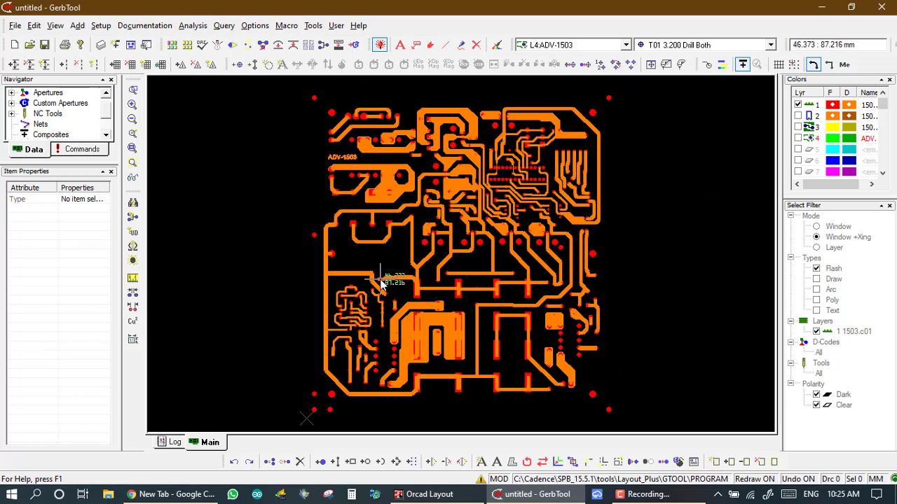
click(131, 44)
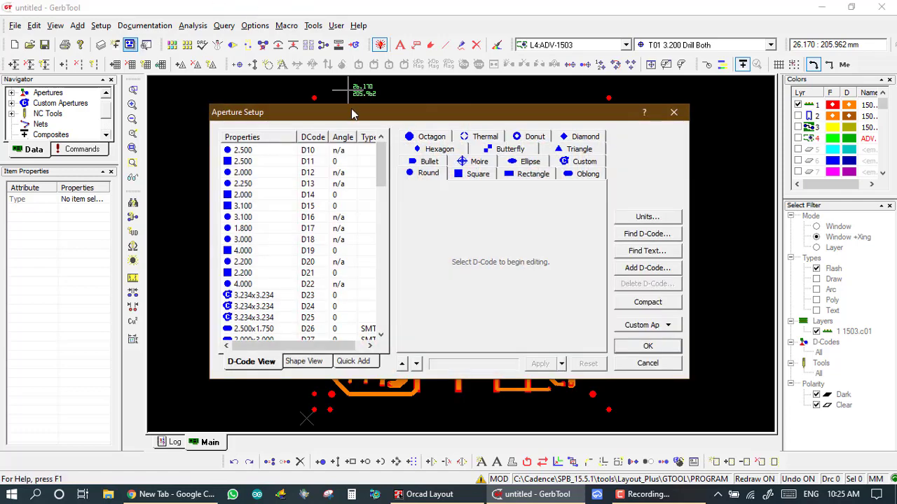
drag(352, 114, 521, 232)
drag(616, 240, 752, 6)
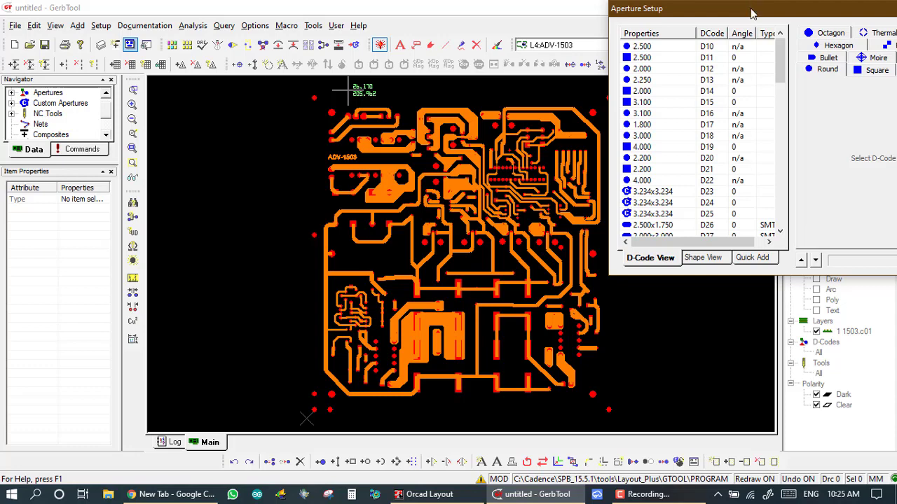
drag(751, 13, 646, 32)
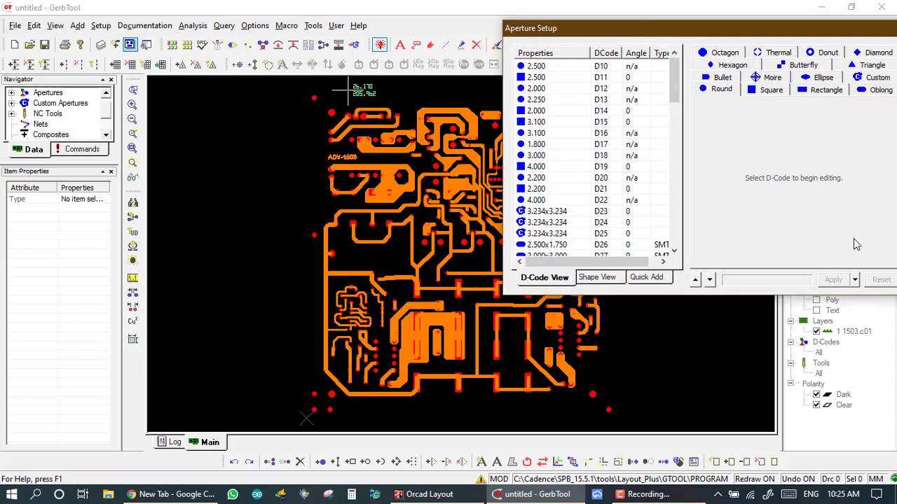
drag(845, 28, 697, 52)
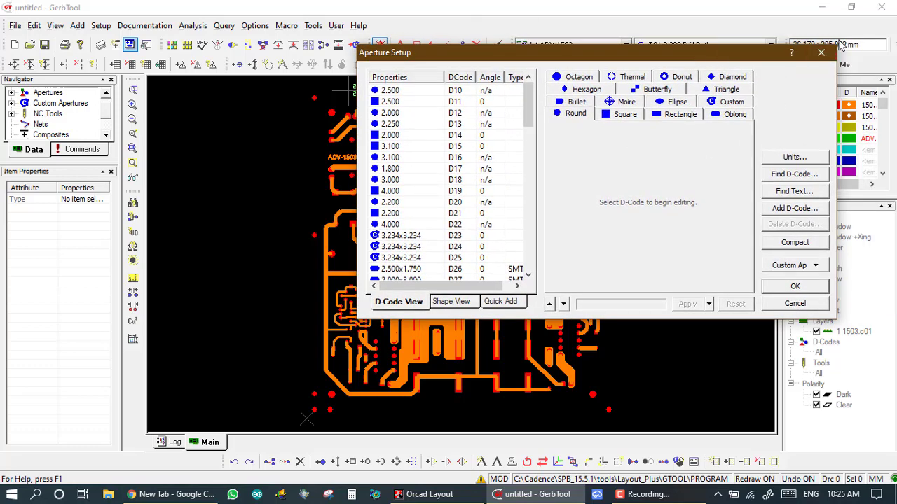
click(778, 304)
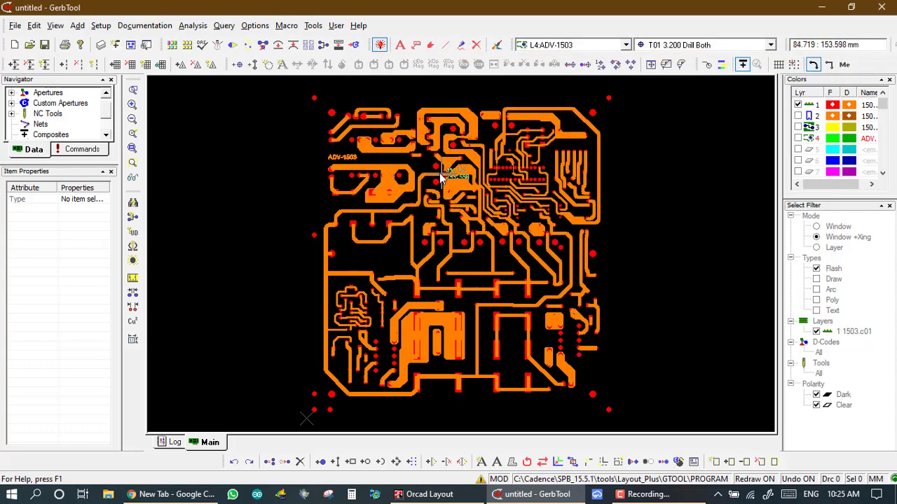
Step: Transcode the wide horizontal D17 trace segment between the two round pads below the IC to D-Code 35
drag(436, 171, 526, 252)
click(526, 257)
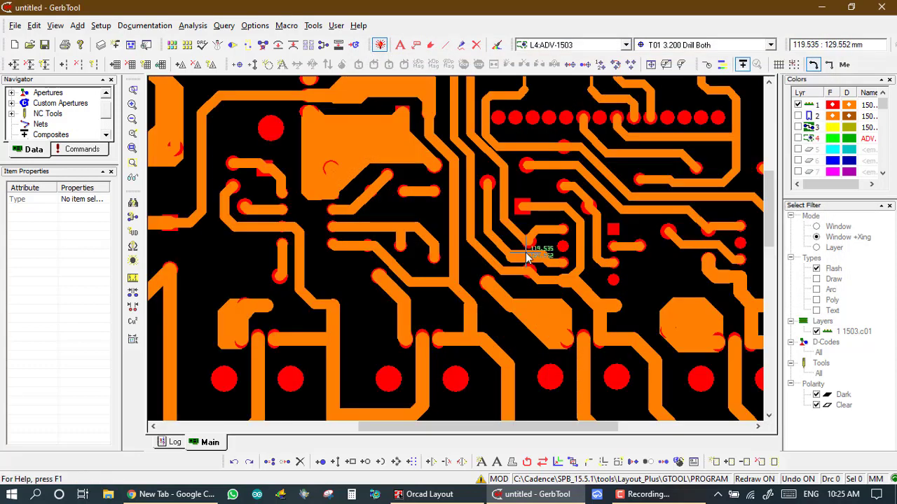
scroll(380, 194, up, 1)
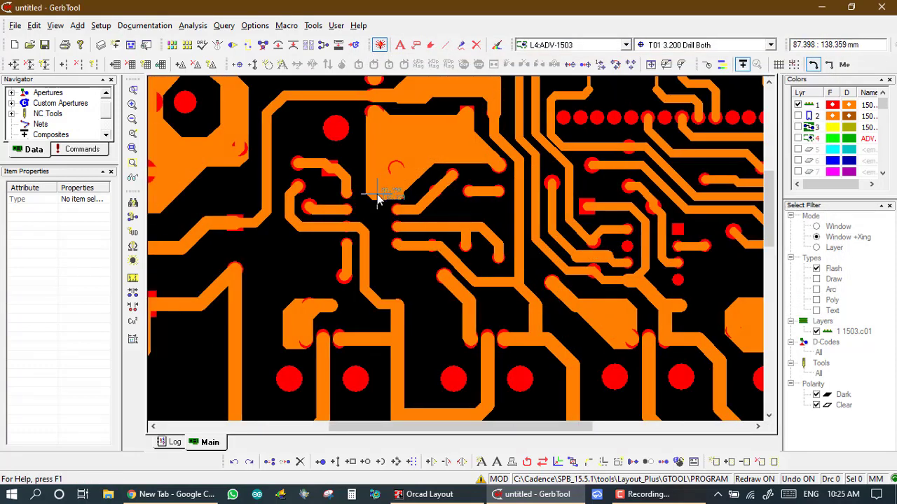
click(566, 231)
click(653, 324)
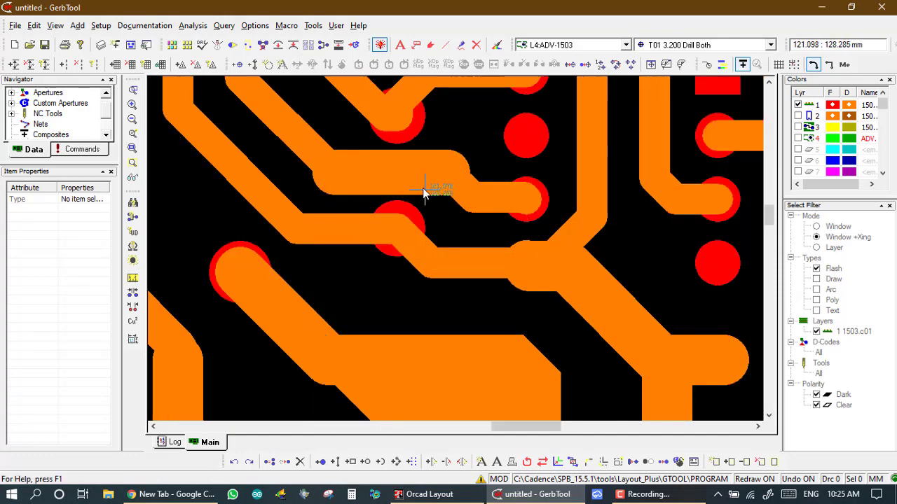
right_click(393, 173)
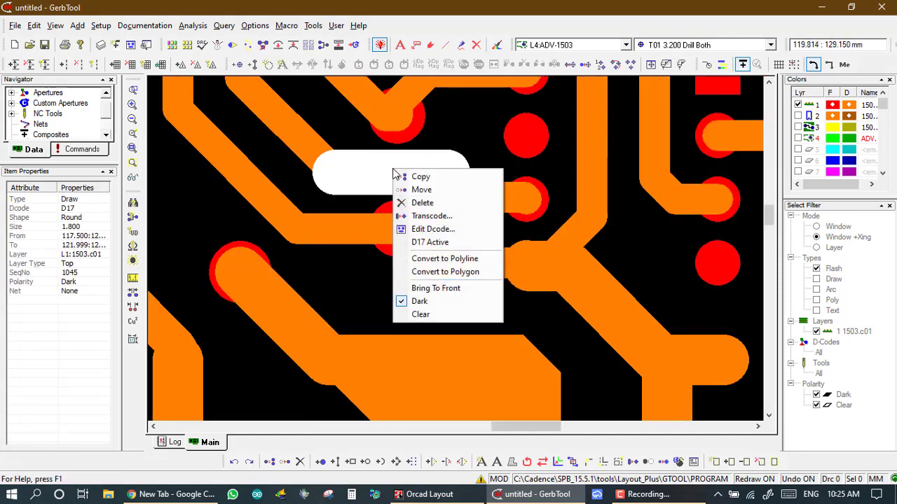
click(426, 222)
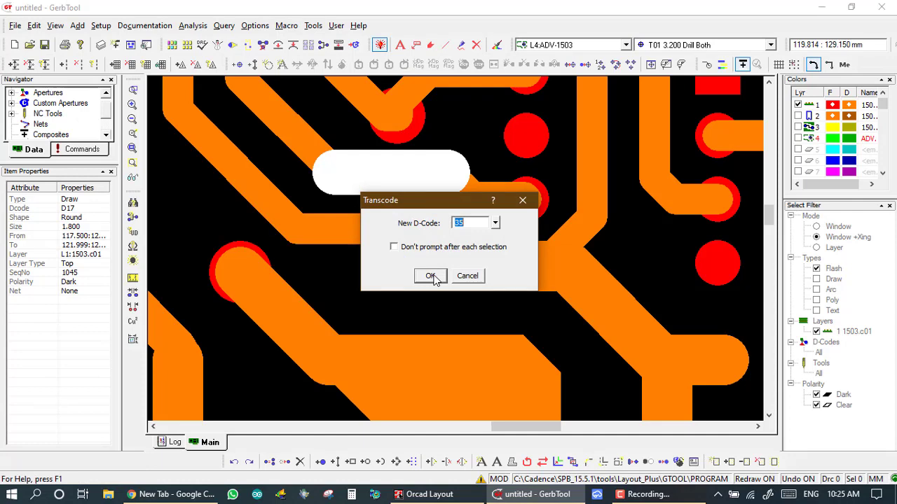
click(430, 276)
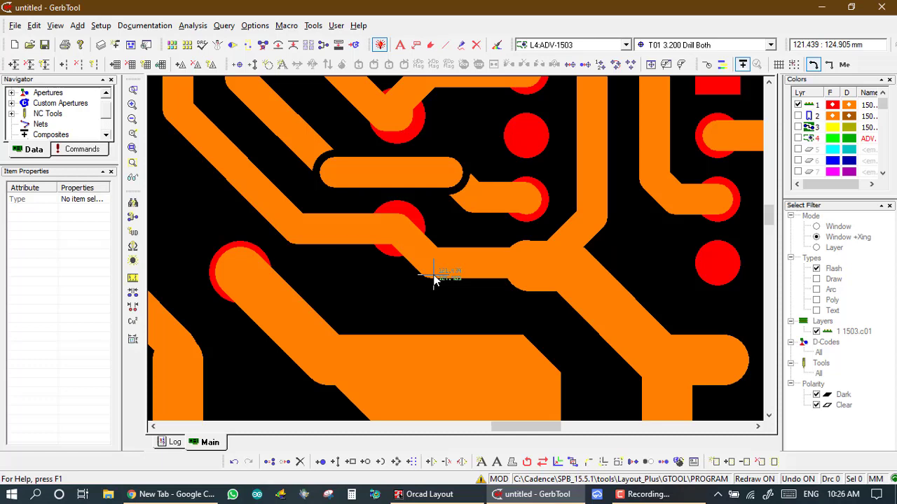
Step: Survey the trace and pad spacing across the upper half of the board around the IC
scroll(434, 280, down, 2)
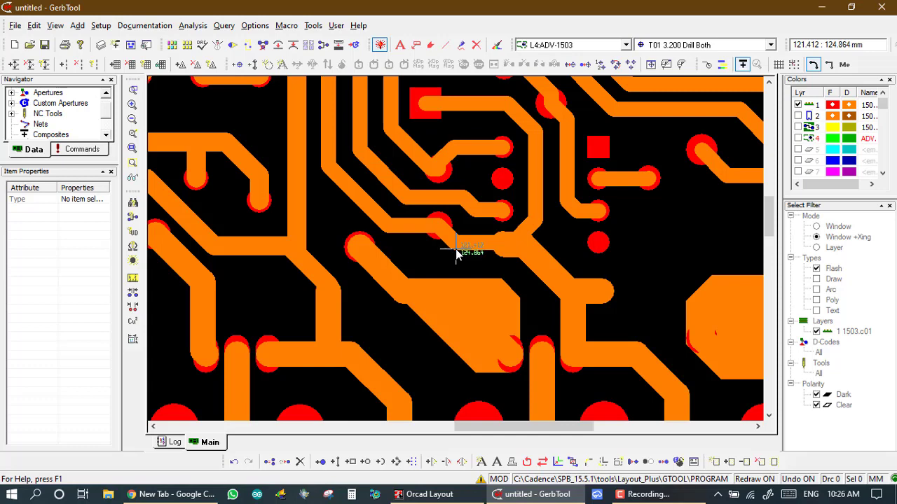
scroll(456, 253, down, 1)
scroll(456, 253, down, 2)
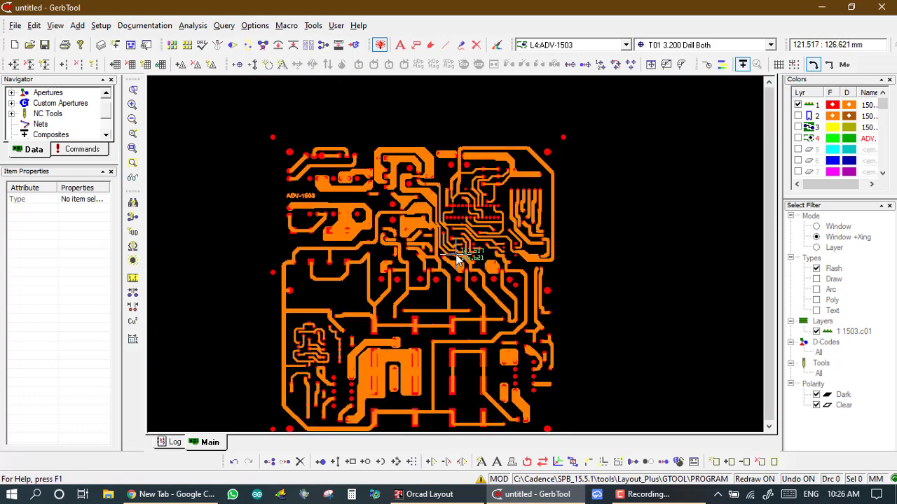
scroll(456, 258, up, 1)
scroll(455, 252, up, 2)
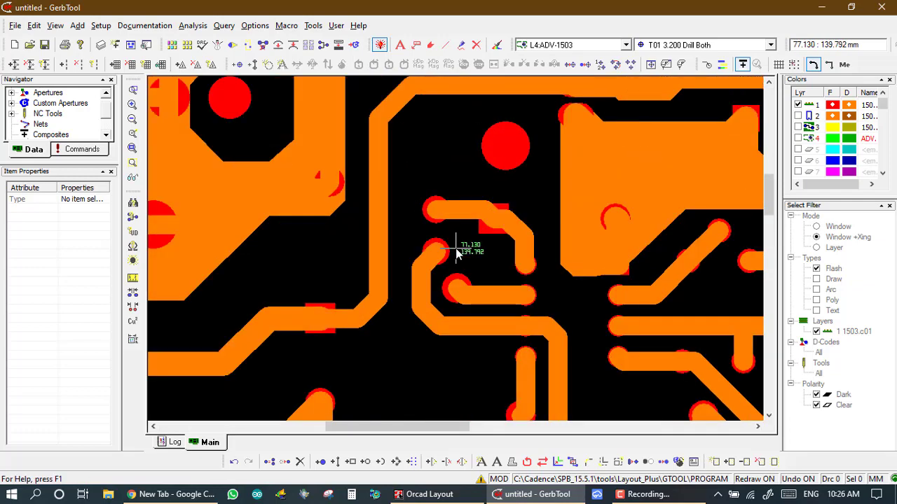
scroll(456, 251, down, 2)
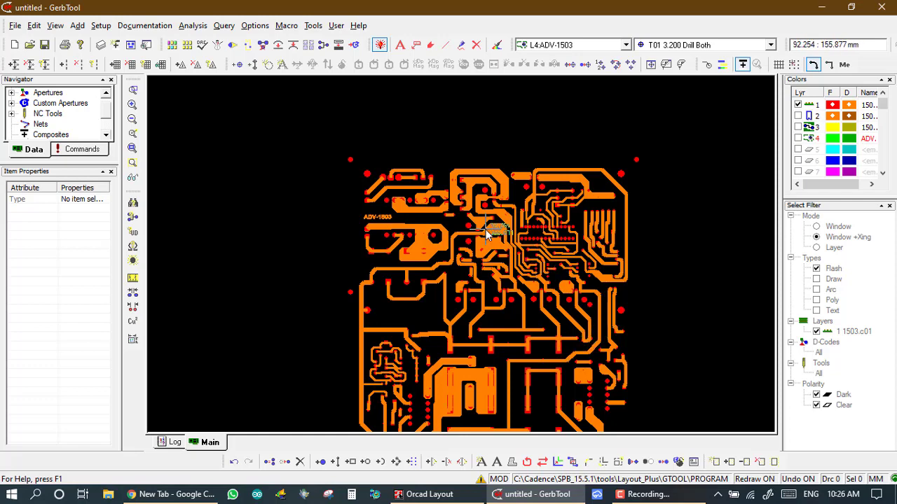
scroll(462, 259, down, 1)
scroll(463, 259, up, 3)
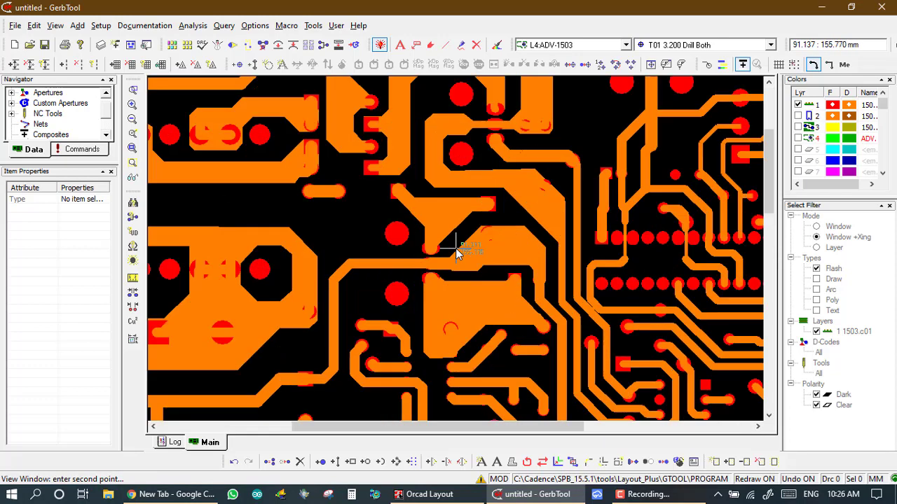
scroll(463, 249, down, 1)
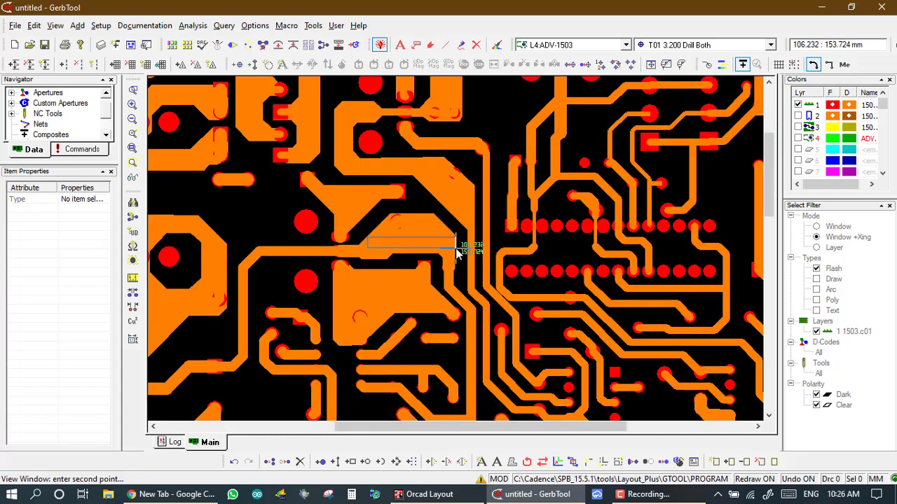
scroll(464, 257, down, 2)
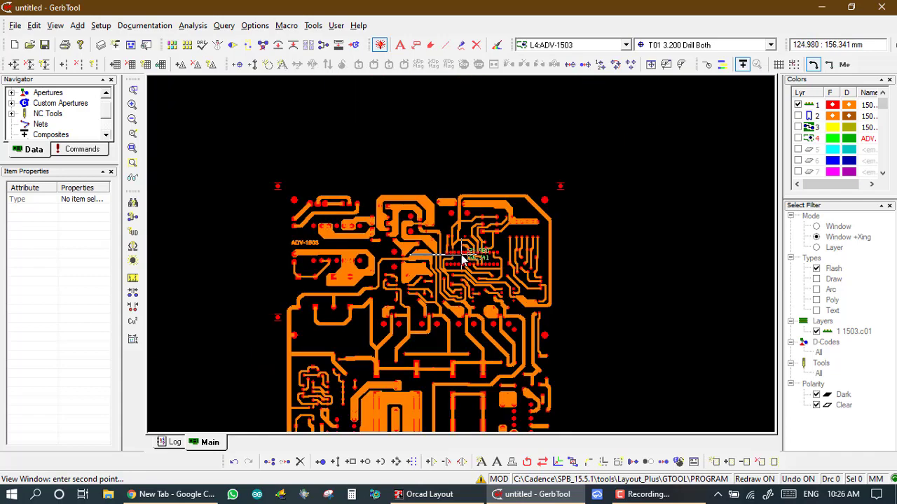
Step: Examine the gap between the narrow vertical trace and its two adjacent pads in the IC's upper row
scroll(456, 246, up, 4)
scroll(456, 249, up, 1)
right_click(456, 249)
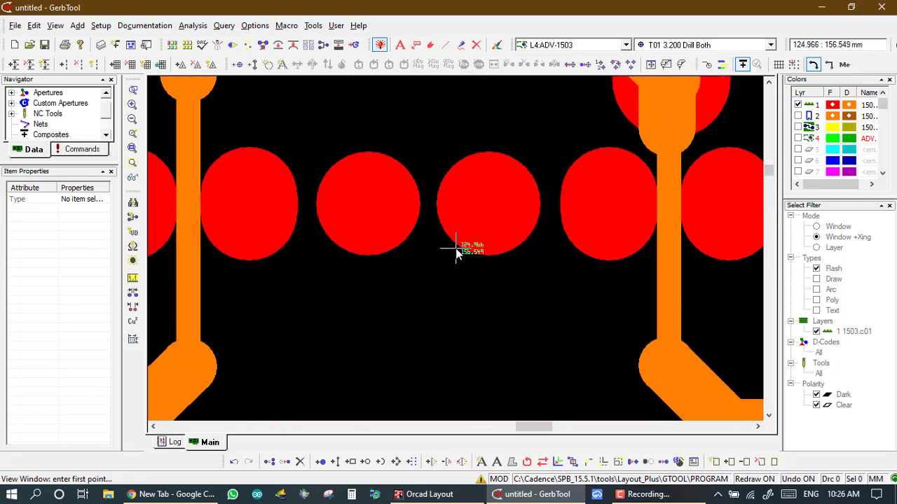
scroll(457, 250, down, 1)
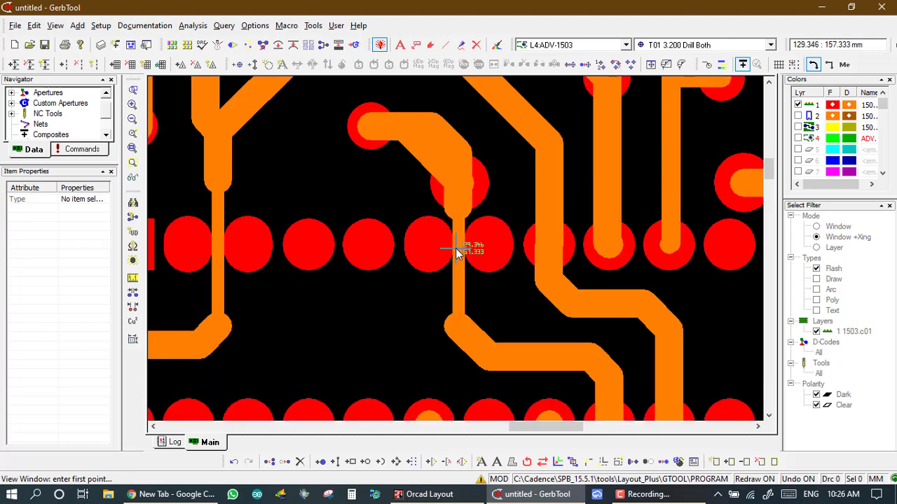
scroll(456, 248, up, 2)
scroll(455, 248, down, 2)
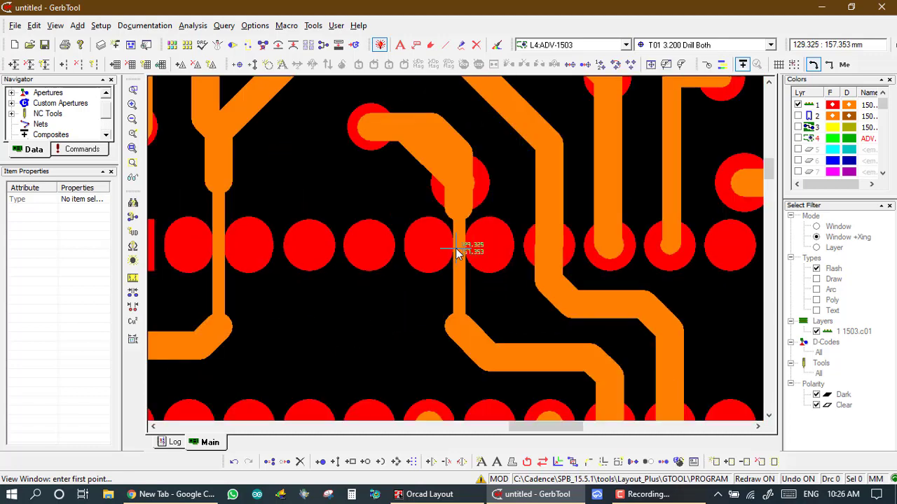
scroll(456, 251, up, 1)
scroll(455, 248, up, 1)
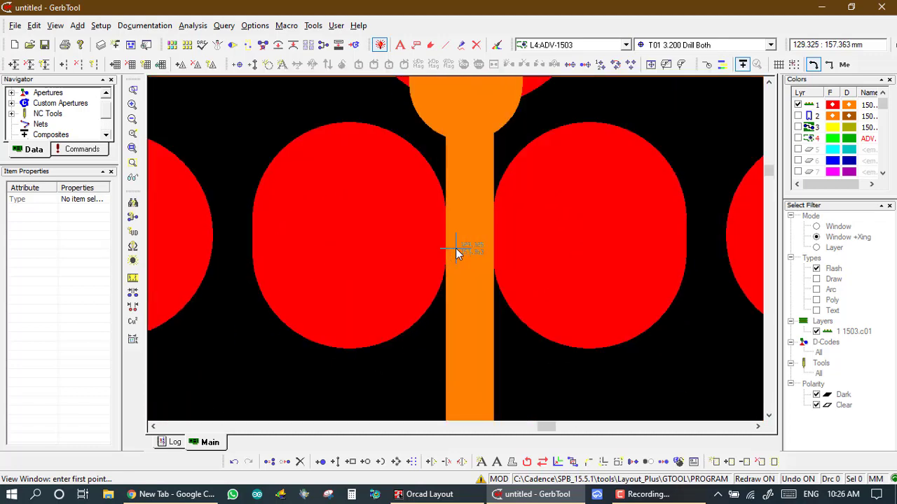
Step: View the IC pads and the trace between them as outlines, and restore the filled display
click(455, 248)
click(706, 64)
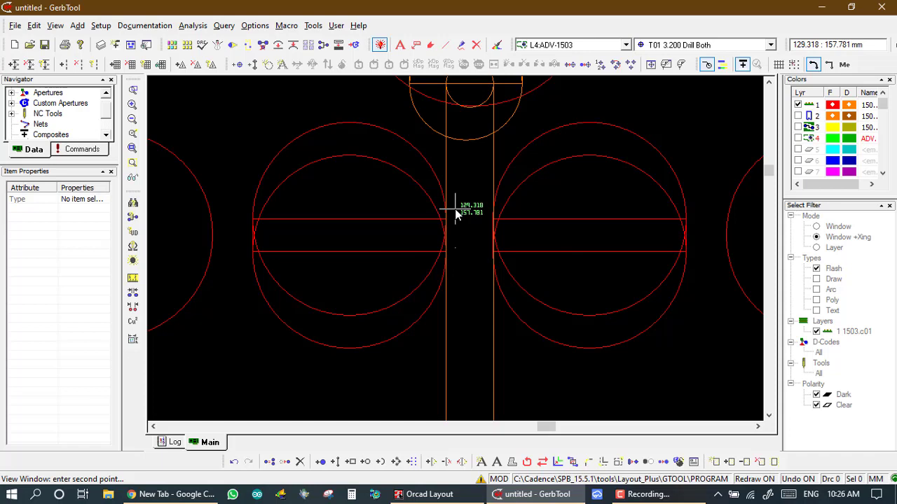
right_click(403, 241)
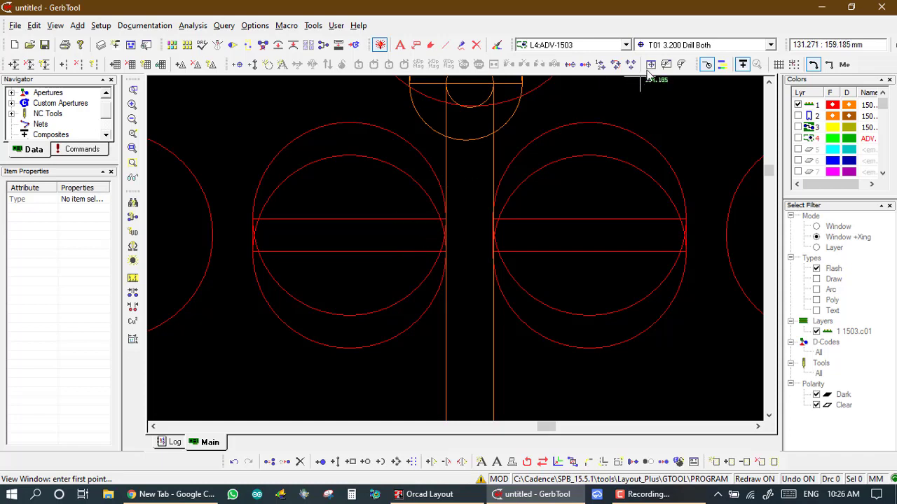
click(706, 65)
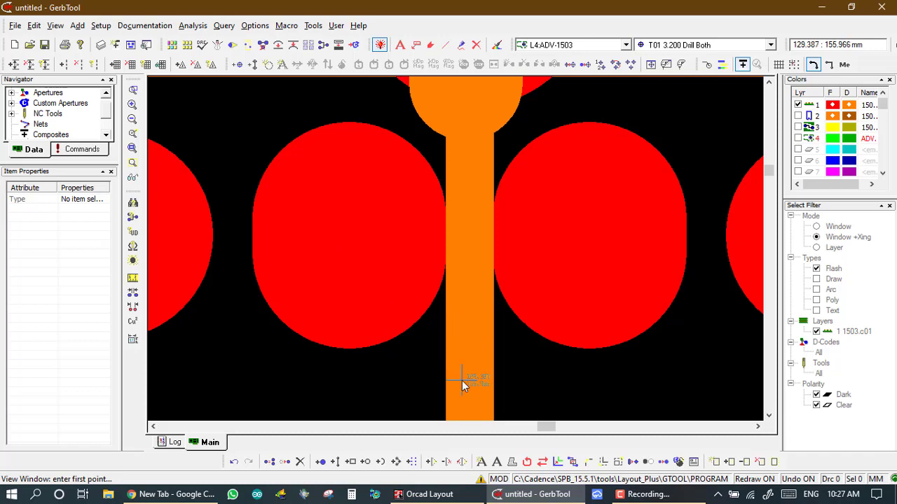
Step: Scale the D-Codes of both rows of IC pads by a fixed amount of -0.5 in X and Y
click(662, 464)
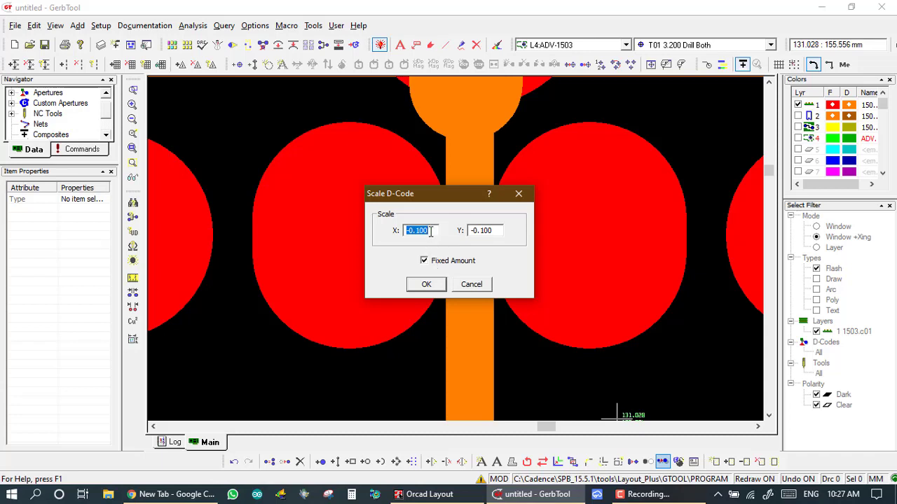
key(BackSpace)
text(-0.)
key(Tab)
text(-0.5)
click(418, 287)
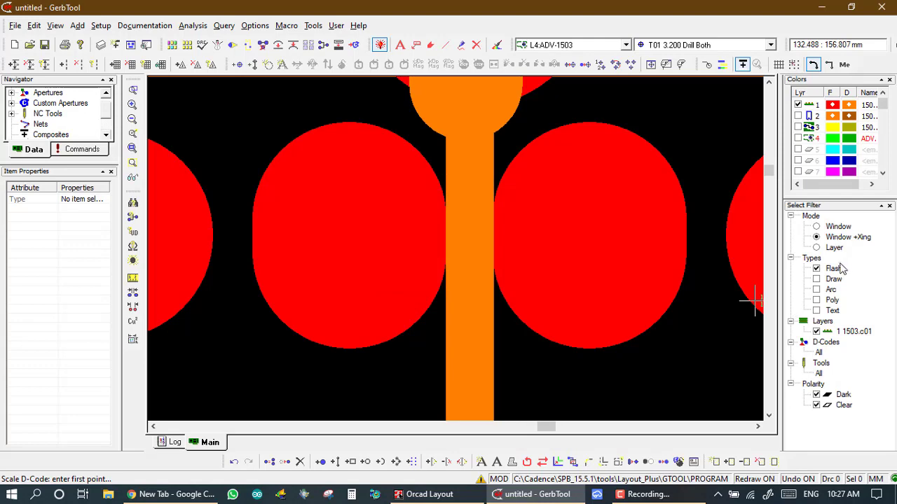
scroll(456, 250, down, 3)
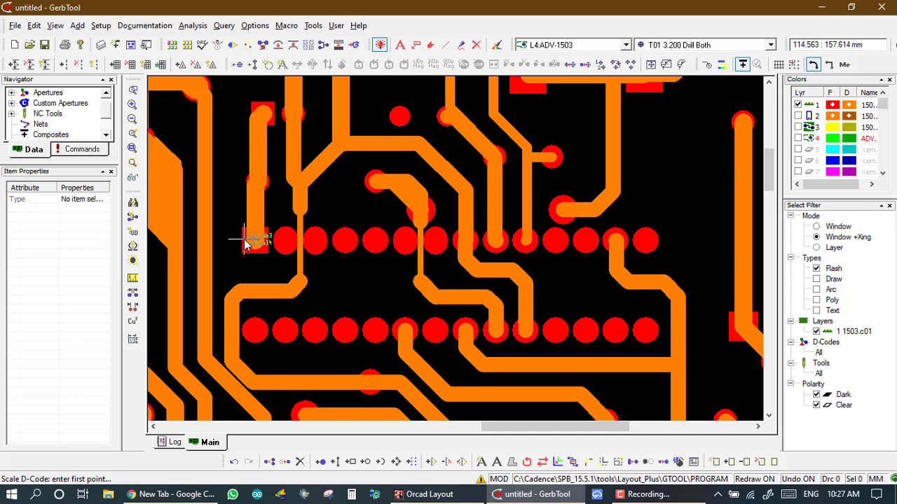
click(245, 241)
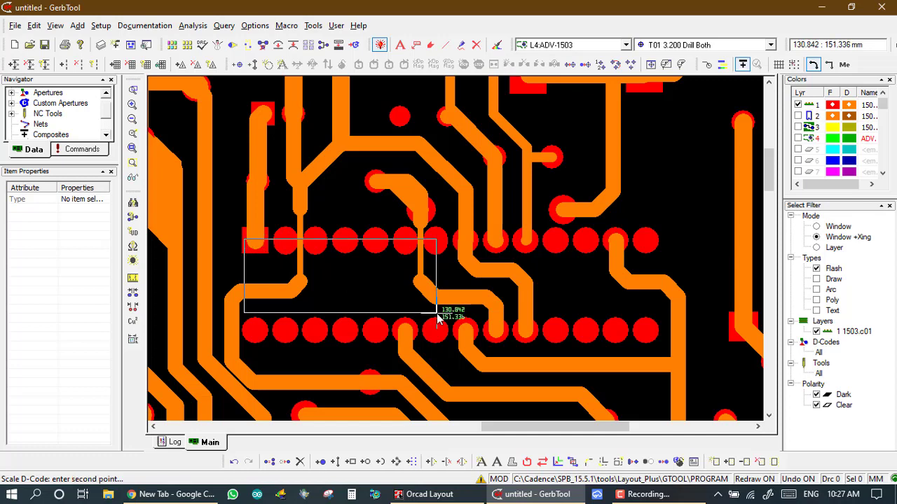
click(659, 334)
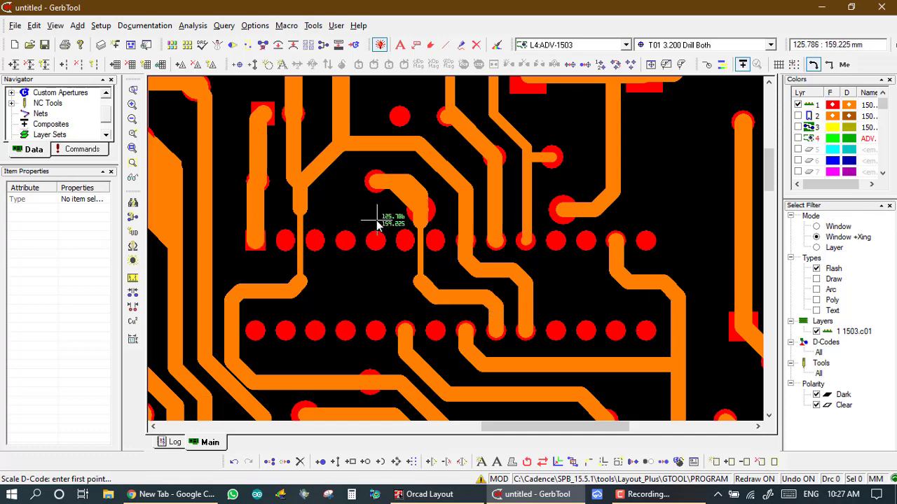
key(Escape)
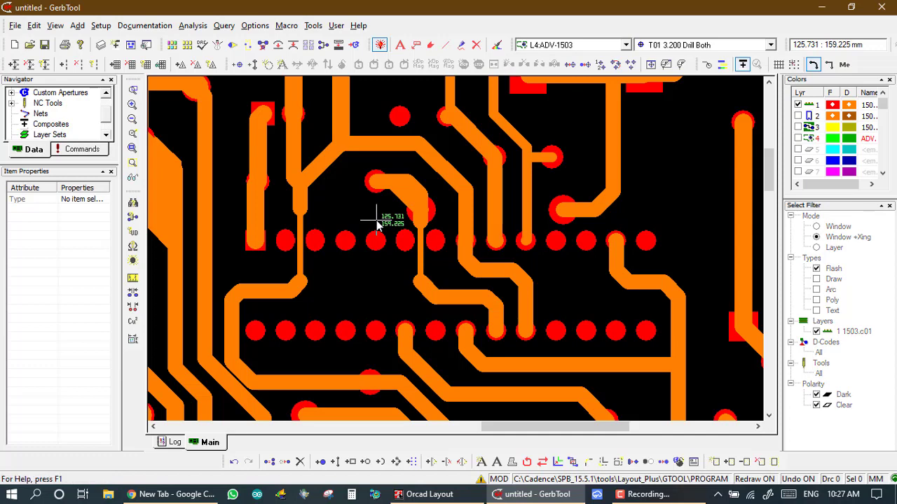
Step: Inspect the reduced IC pads beside the narrow trace with drill layer 4 shown over them, and hide that layer again
click(381, 216)
click(460, 266)
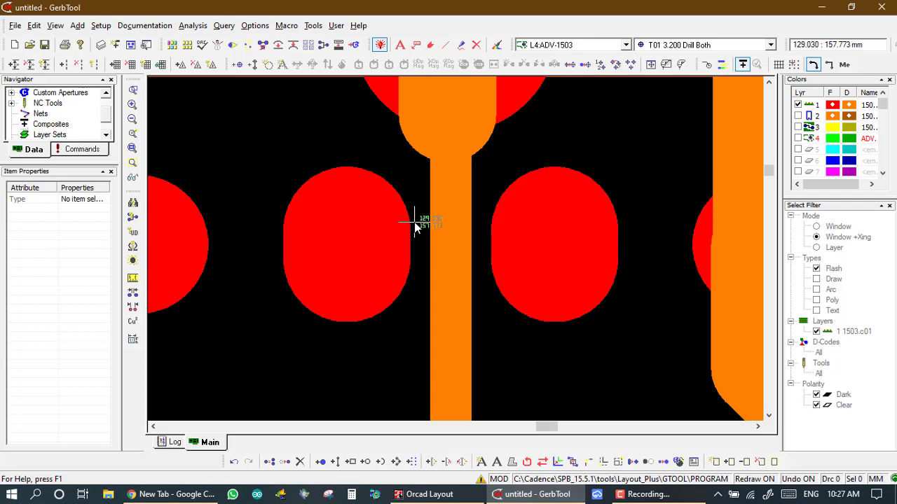
click(798, 138)
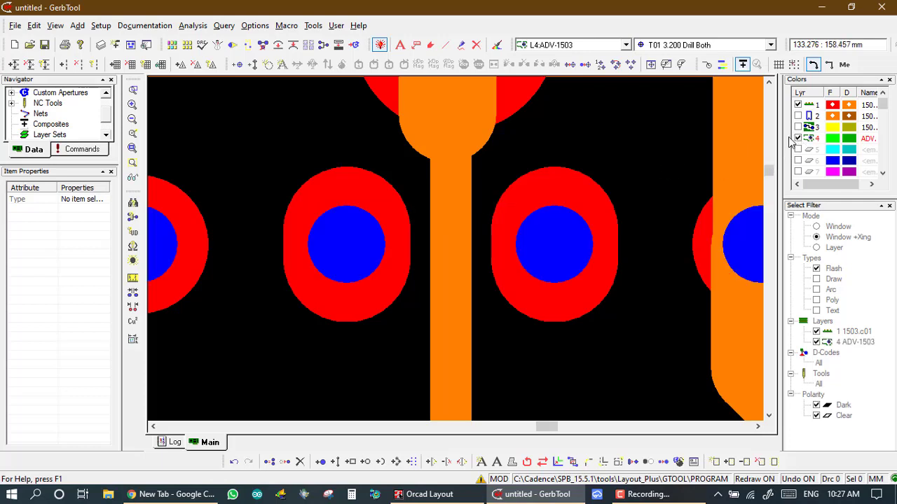
middle_click(368, 219)
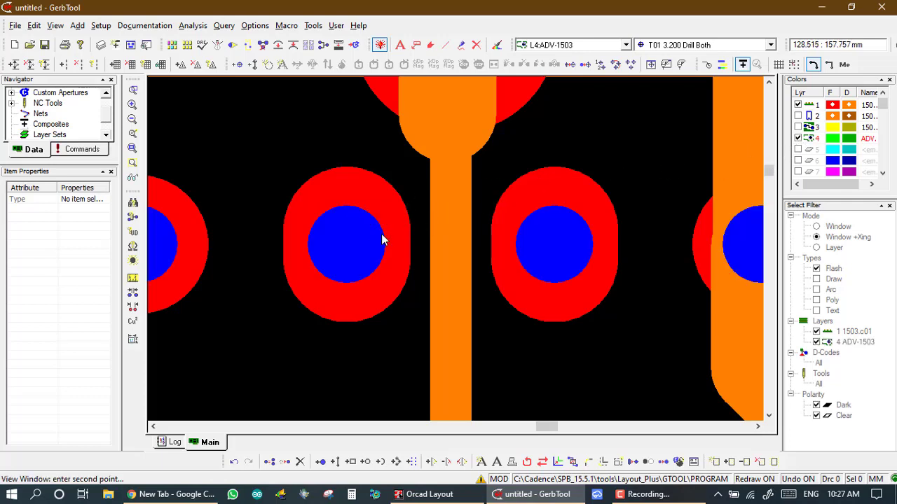
middle_click(428, 275)
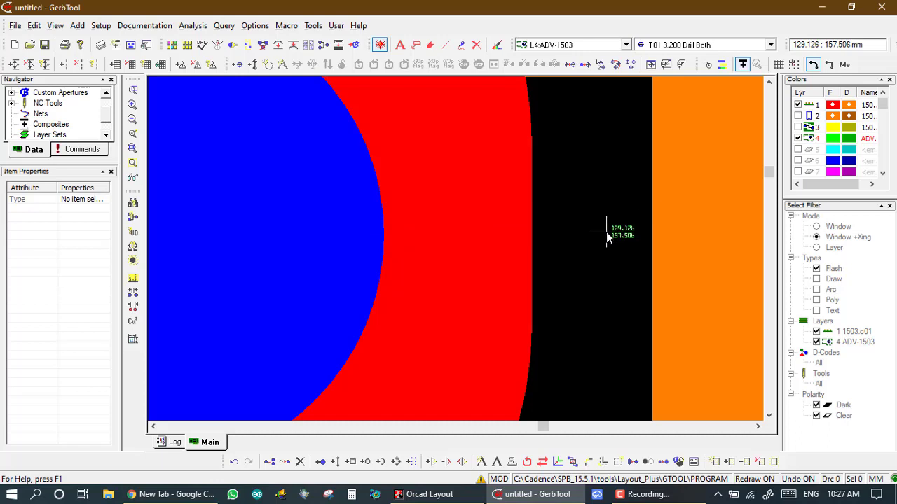
scroll(606, 232, down, 3)
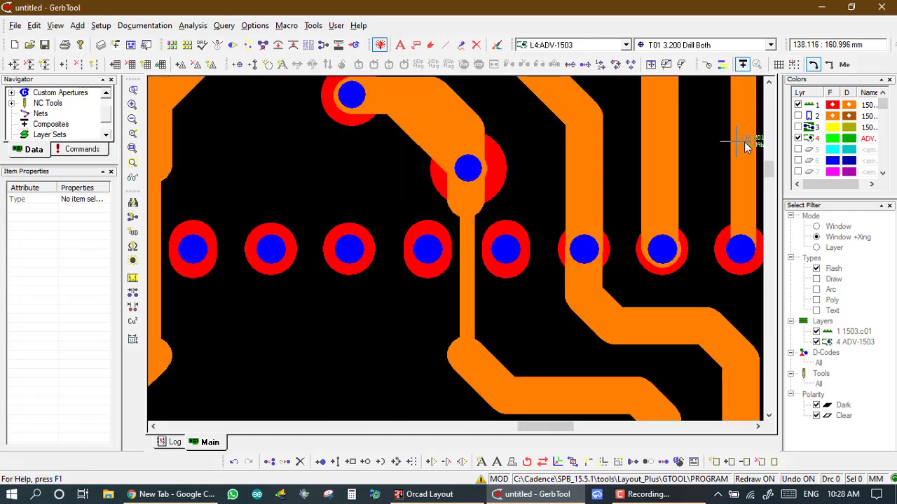
click(797, 138)
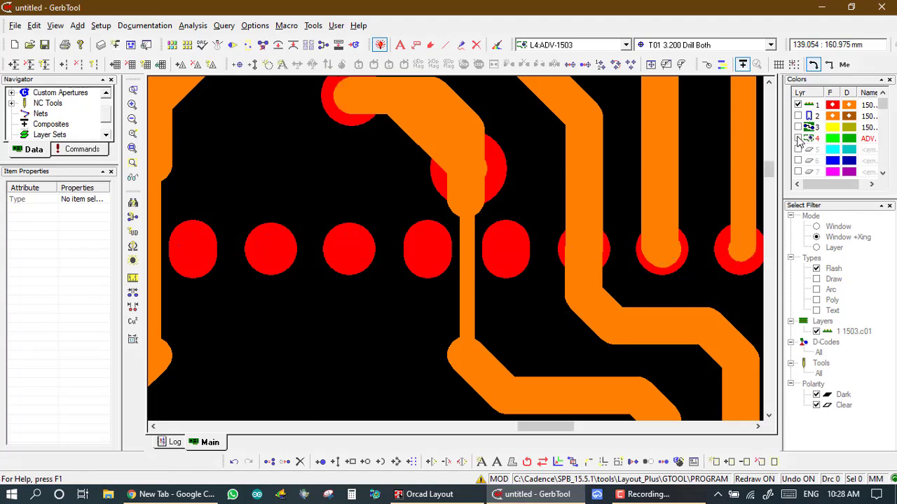
Step: Examine the trace and pad spacing over the rest of the board, including the IC area and the lower traces
scroll(455, 248, down, 3)
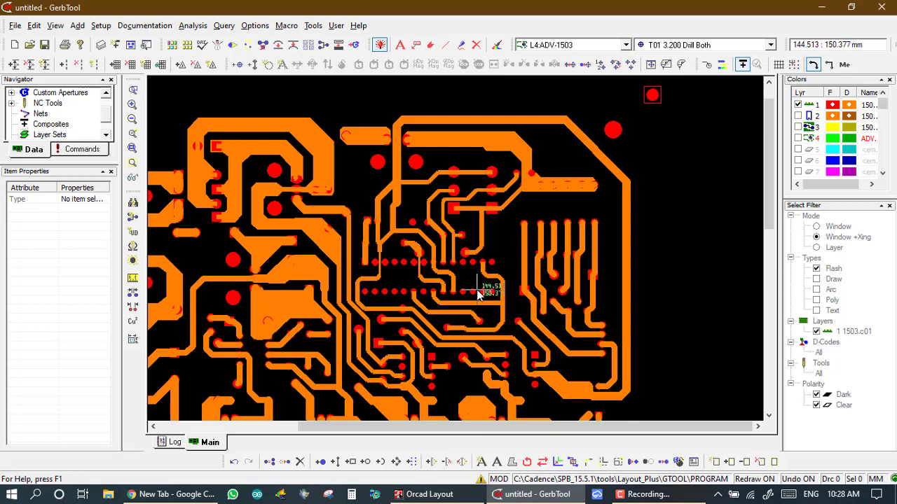
scroll(456, 259, down, 1)
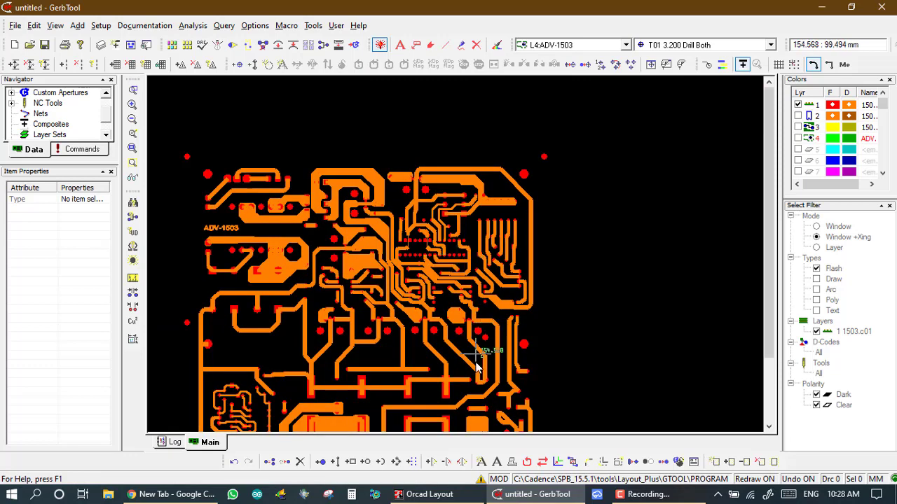
scroll(456, 259, down, 1)
scroll(456, 259, up, 1)
scroll(456, 258, up, 3)
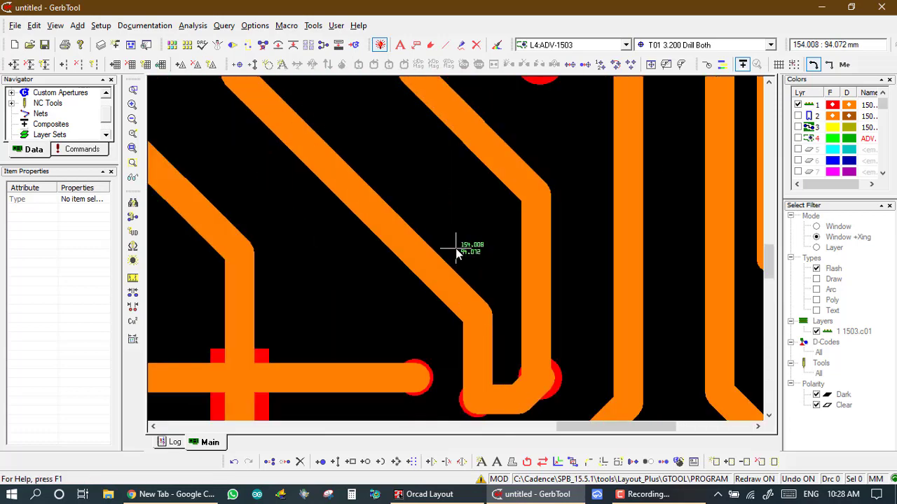
scroll(455, 251, down, 3)
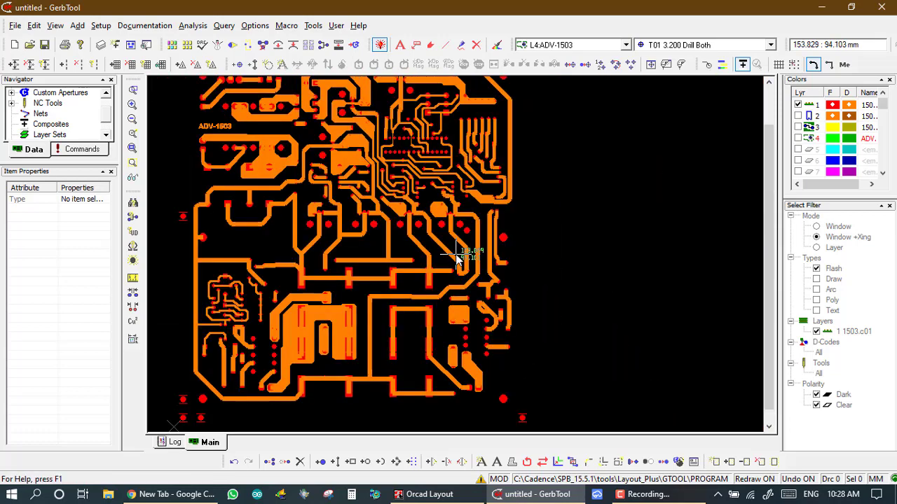
scroll(457, 258, up, 3)
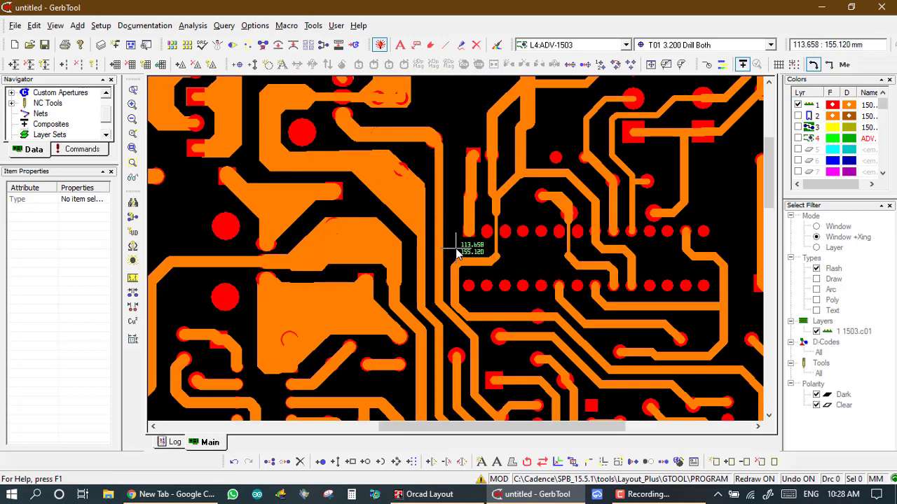
scroll(456, 254, up, 1)
scroll(455, 250, down, 4)
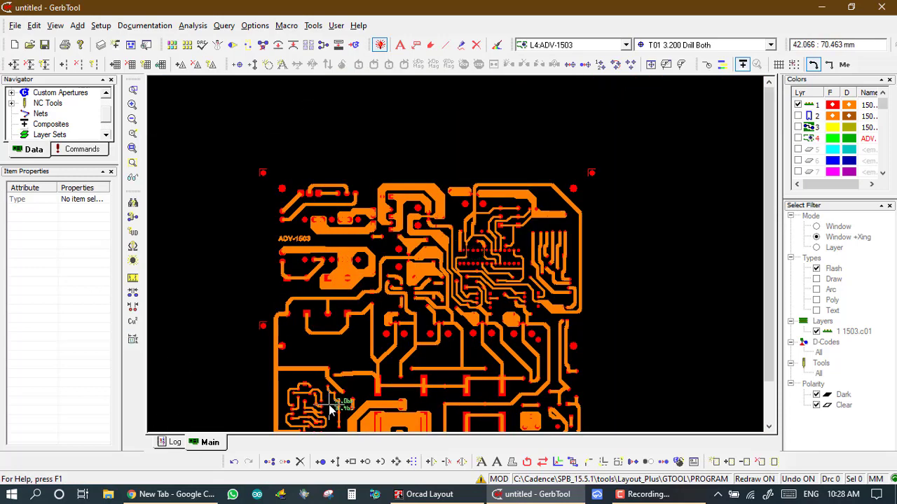
scroll(466, 254, down, 2)
scroll(459, 254, up, 5)
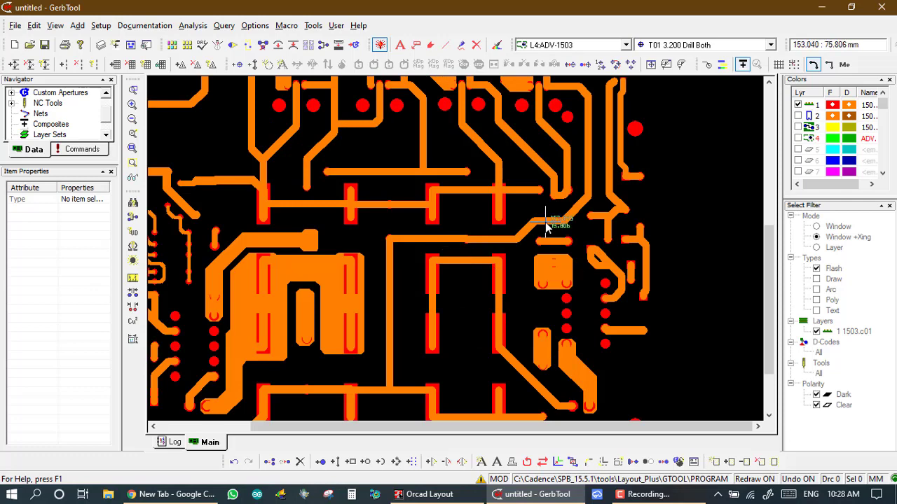
scroll(456, 248, up, 1)
scroll(458, 248, up, 1)
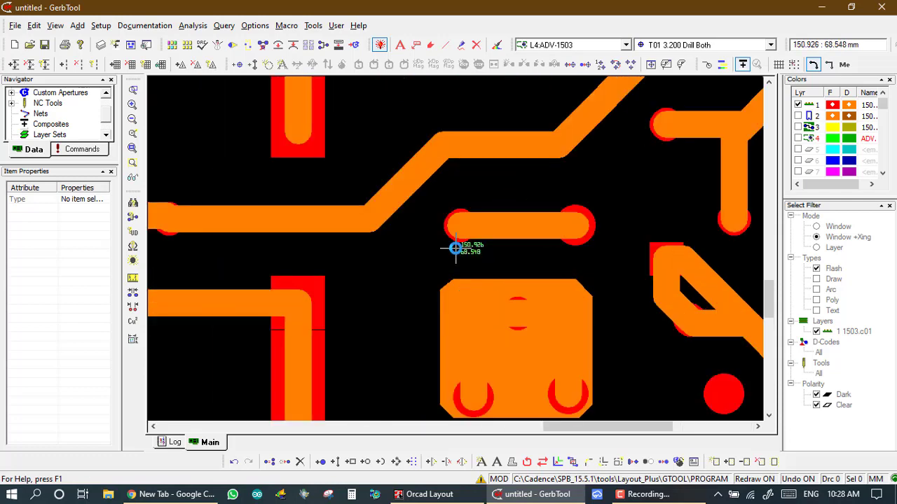
scroll(456, 259, down, 4)
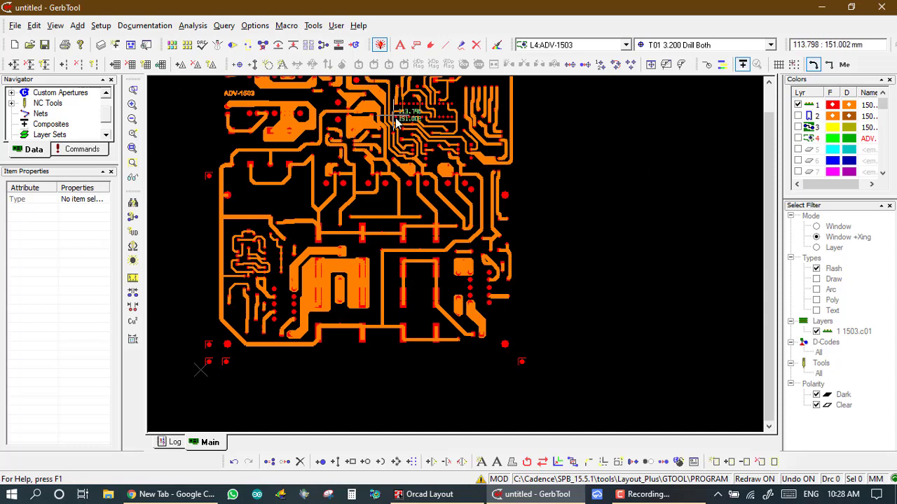
Step: Examine the trace and pad clearances from the IC area down to the board's lower-left traces and lower edge
scroll(456, 255, up, 3)
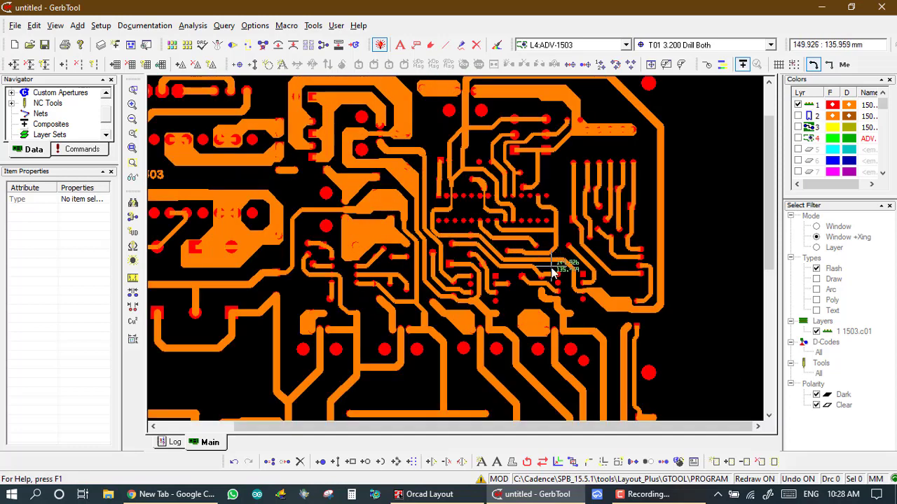
scroll(456, 258, down, 2)
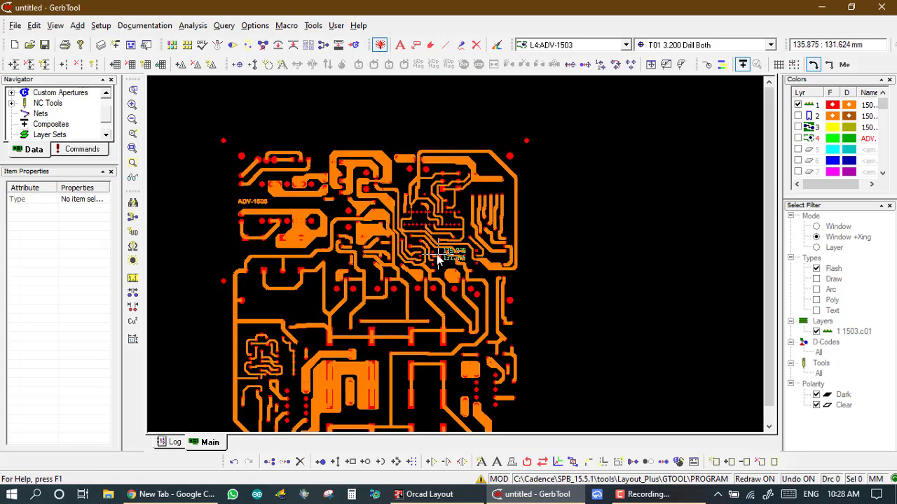
scroll(460, 259, down, 2)
scroll(461, 261, down, 2)
scroll(461, 260, up, 4)
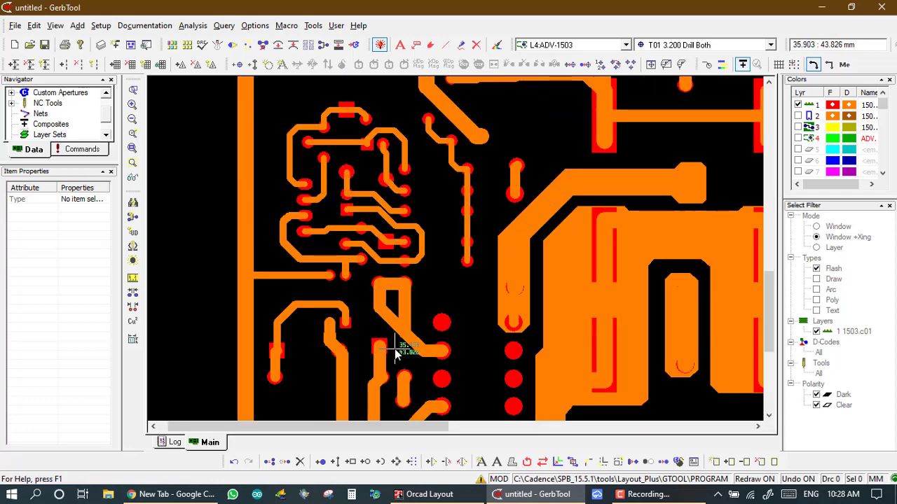
scroll(460, 250, down, 1)
scroll(463, 257, down, 1)
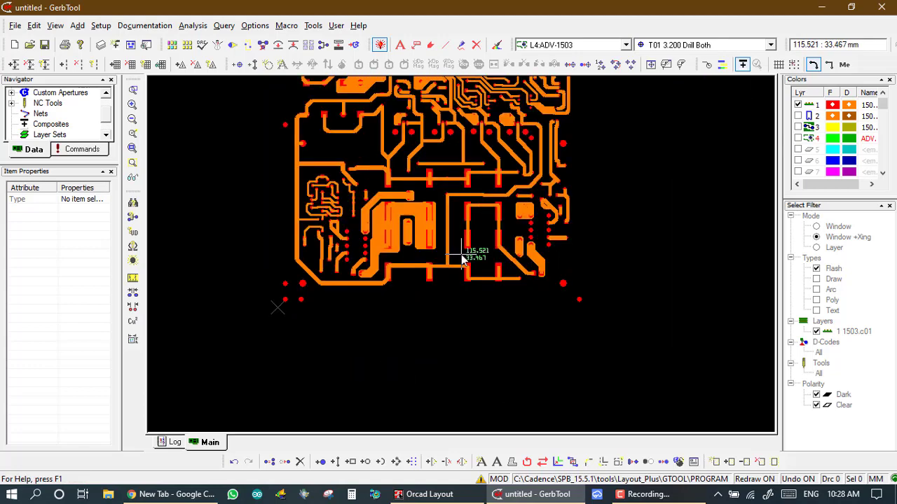
scroll(461, 254, up, 1)
scroll(459, 253, down, 2)
Step: Move the vertical trace segment in the board's lower-right area left, away from the neighbouring pad, placing its upper end at about 174.86, 59.54 mm
scroll(457, 250, up, 3)
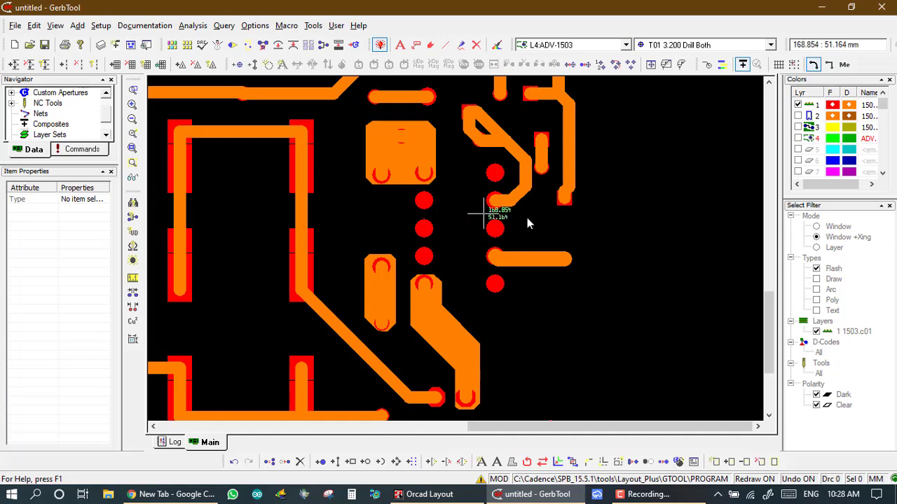
scroll(526, 166, up, 2)
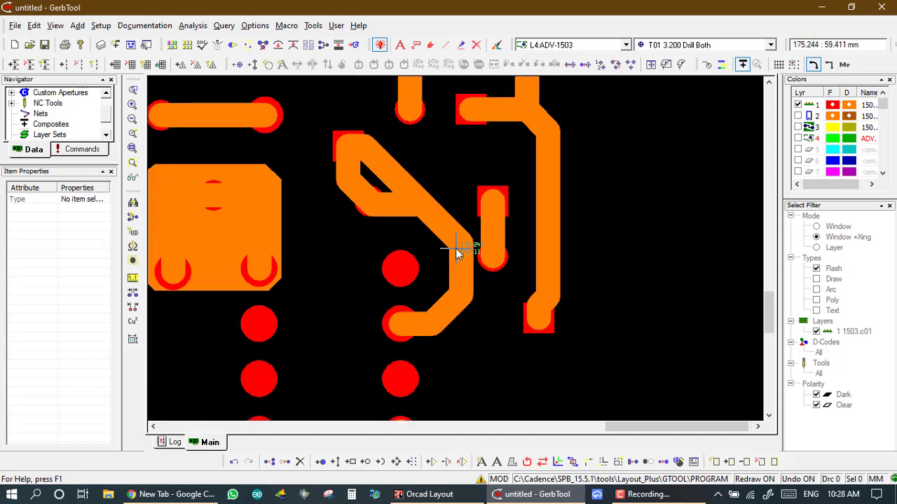
scroll(456, 252, down, 3)
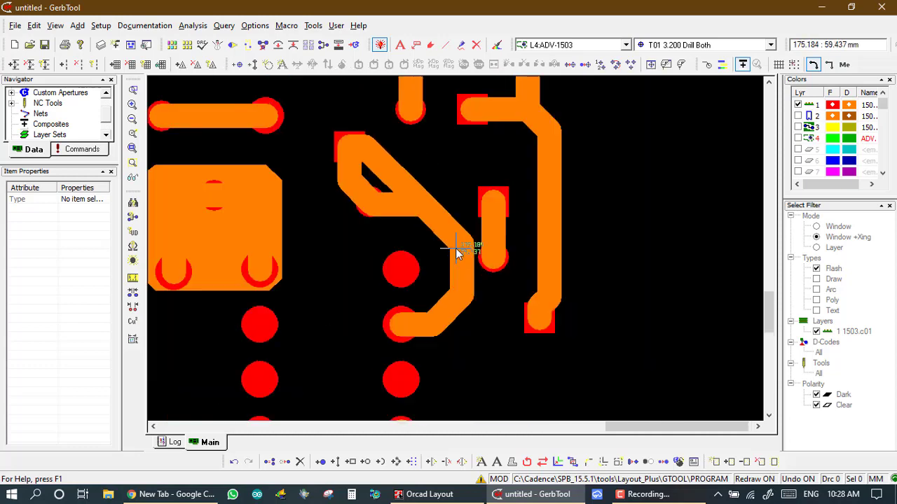
scroll(461, 250, up, 1)
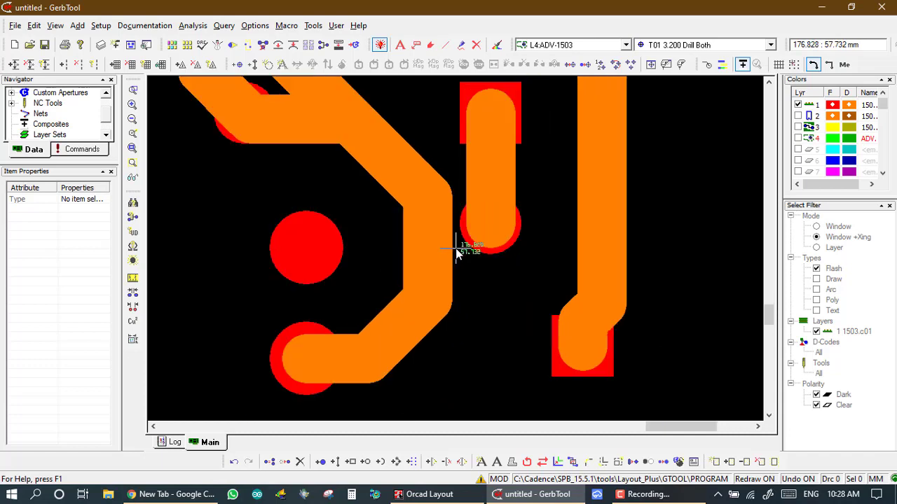
scroll(456, 252, down, 1)
scroll(456, 252, up, 2)
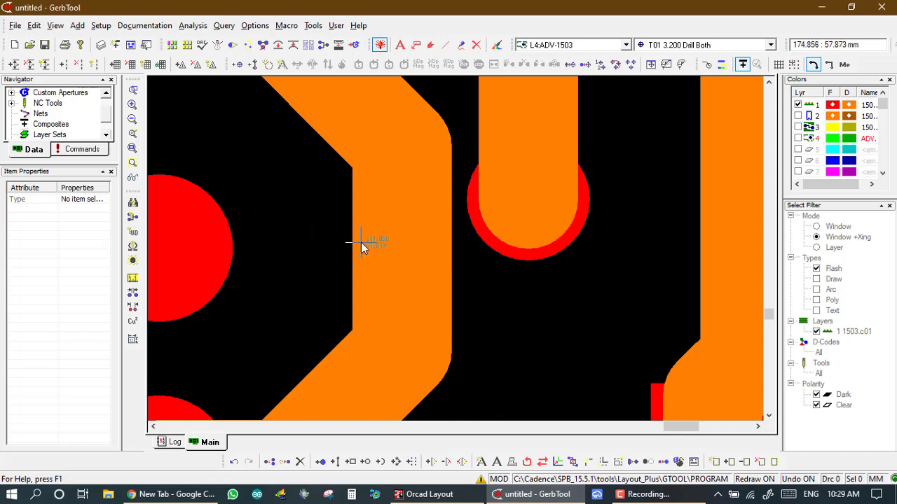
right_click(405, 242)
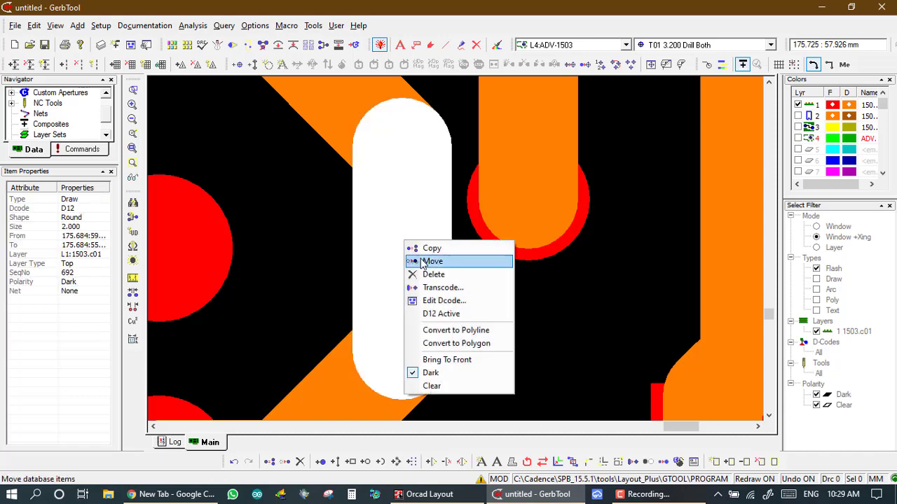
click(429, 262)
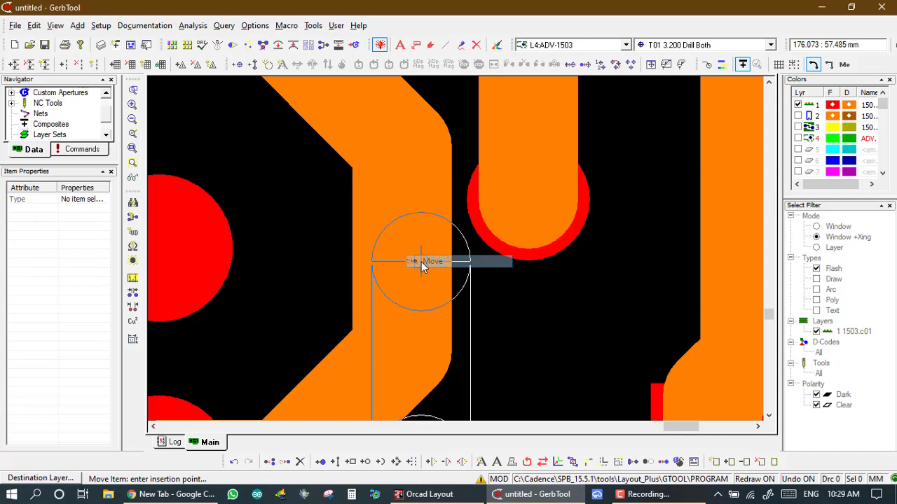
click(361, 162)
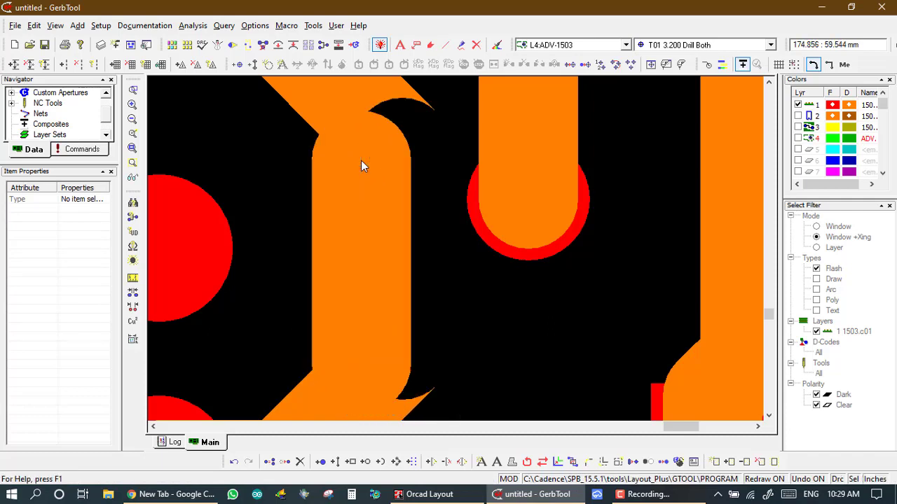
Step: Show the traces as outlines and join the upper diagonal segment to the moved vertical segment in Normal mode
scroll(361, 160, down, 1)
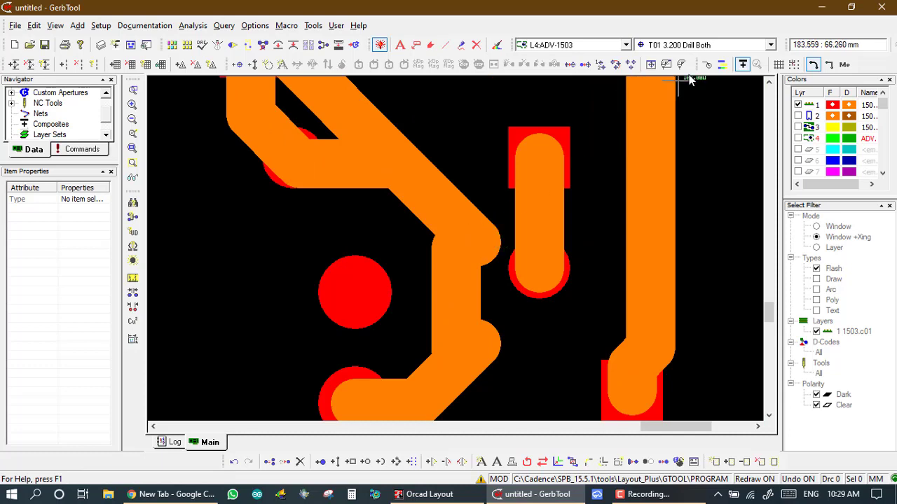
click(706, 65)
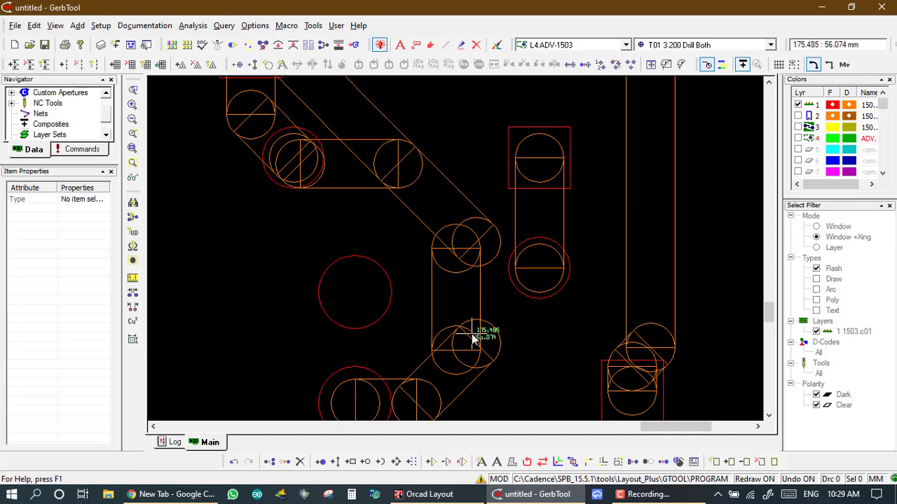
click(588, 462)
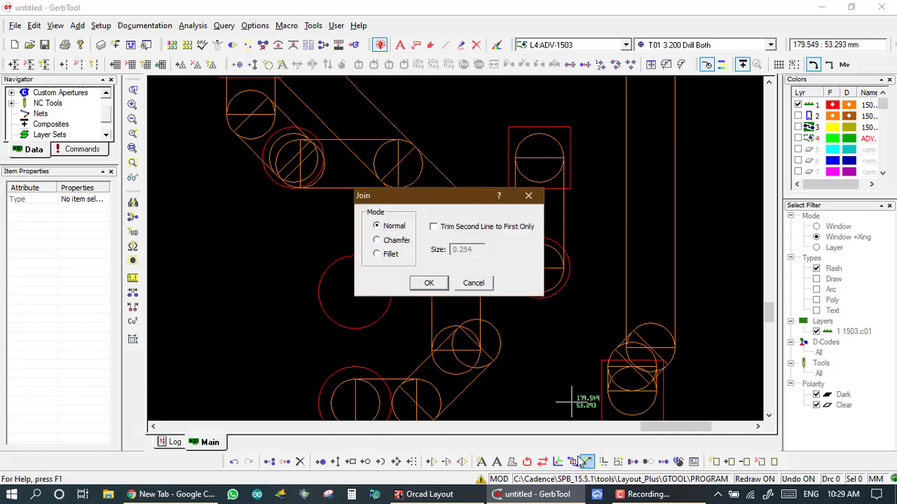
click(429, 284)
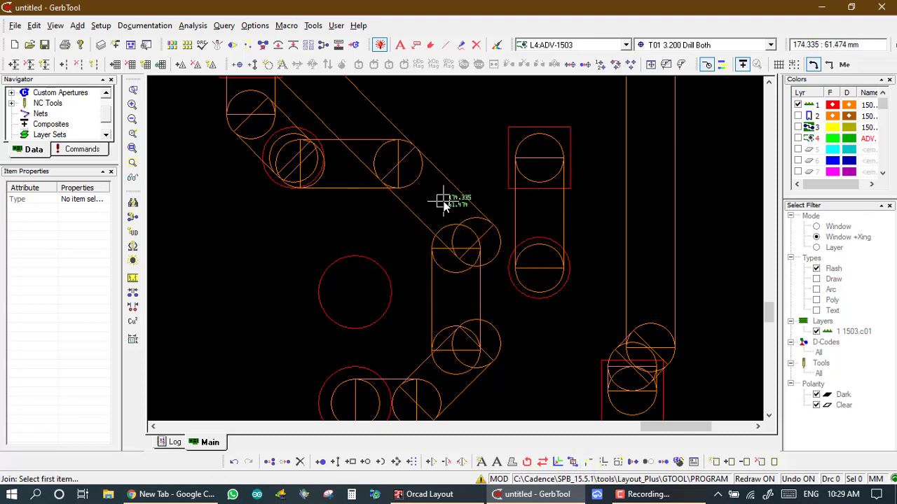
click(444, 203)
click(454, 290)
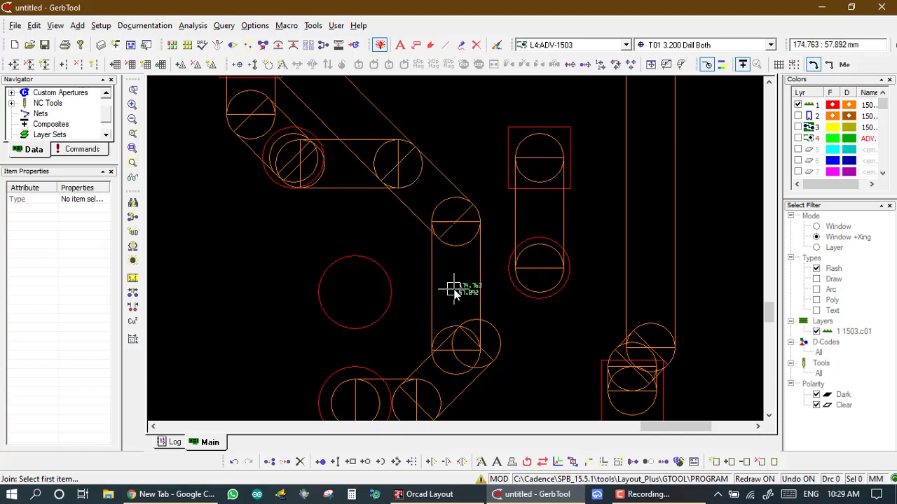
Step: Join the vertical segment to the lower diagonal segment and restore the filled display
click(455, 290)
click(456, 391)
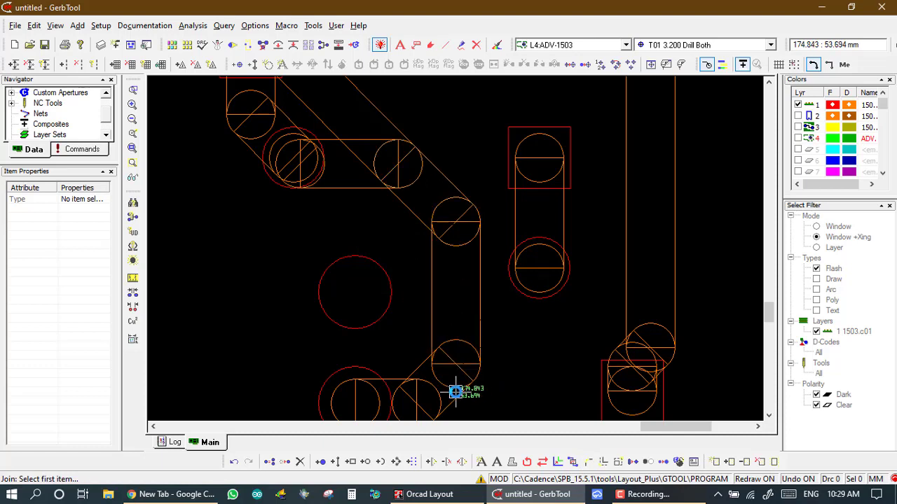
click(706, 64)
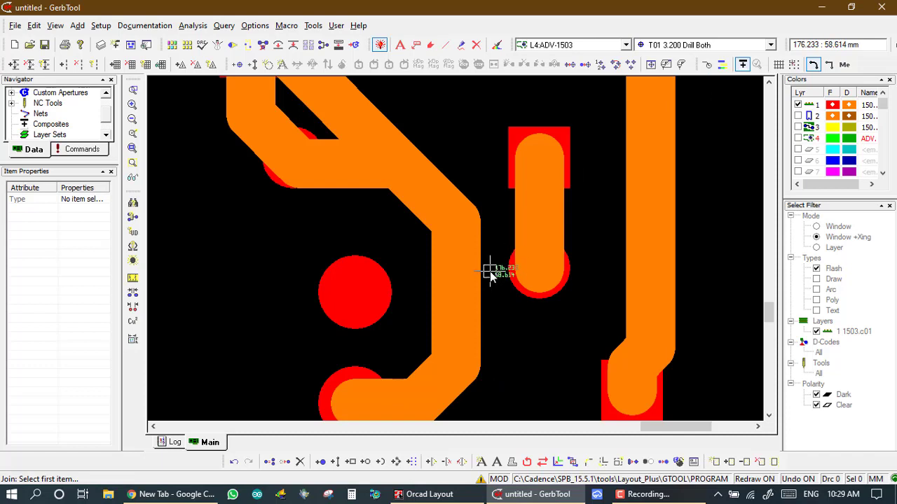
Step: Show drill layer 4 over the board and measure the copper ring width of the round pad below the ADV-1503 text
key(Home)
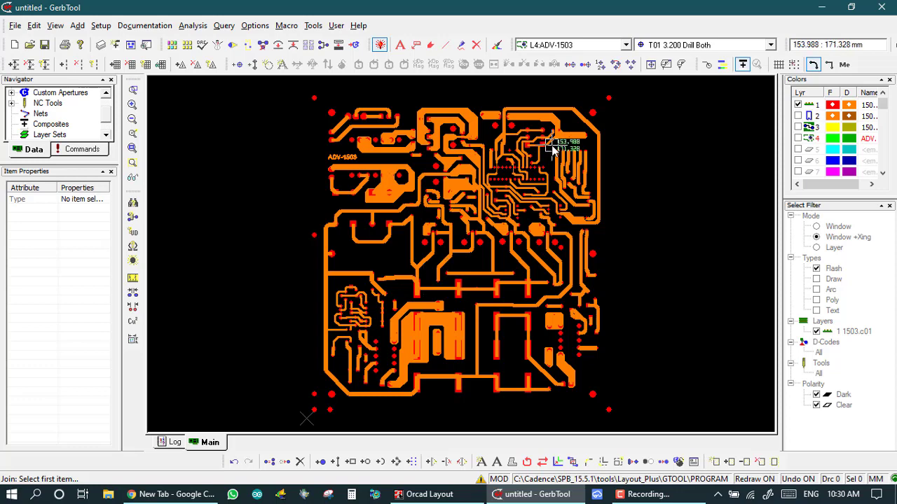
click(798, 138)
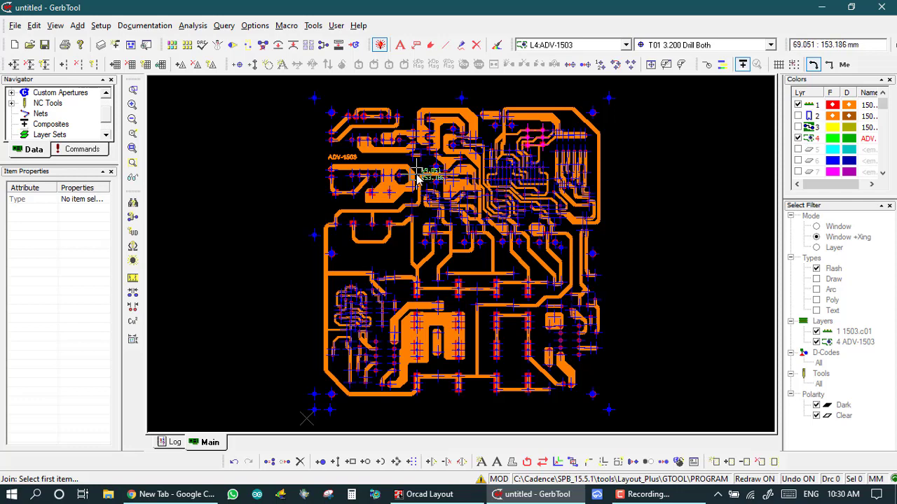
click(332, 117)
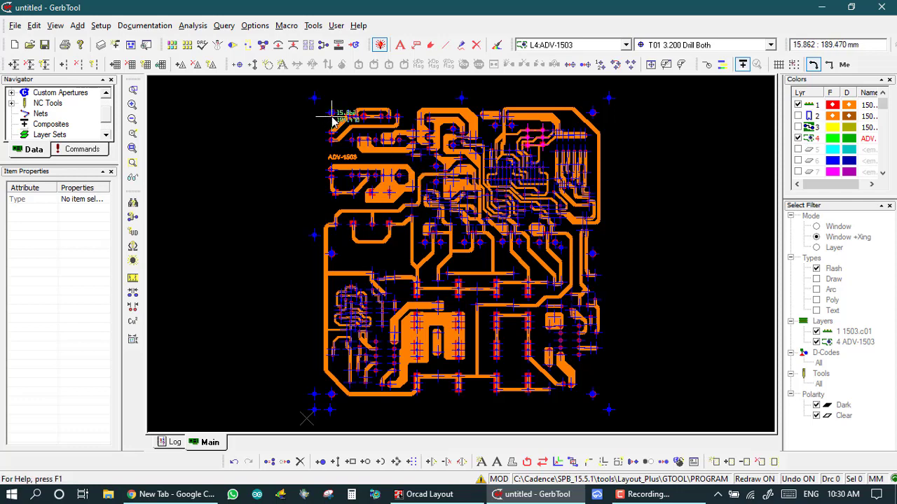
drag(302, 120, 347, 156)
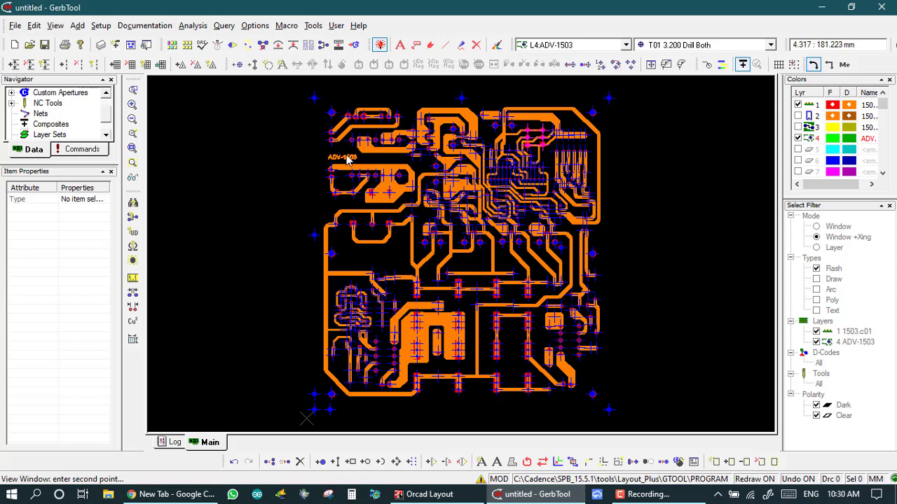
click(424, 238)
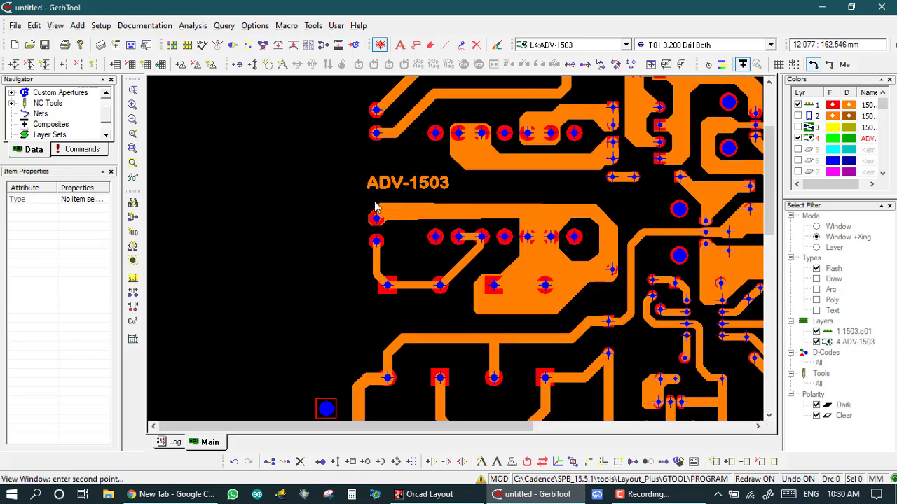
click(491, 273)
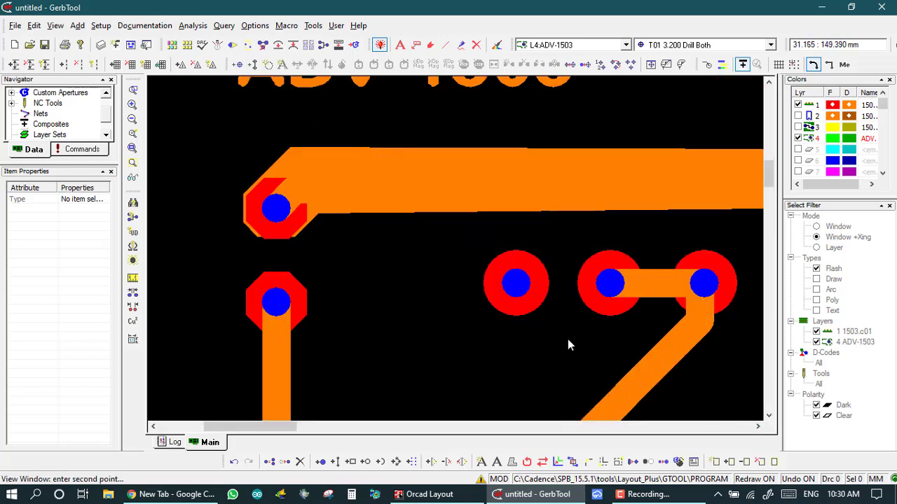
click(570, 344)
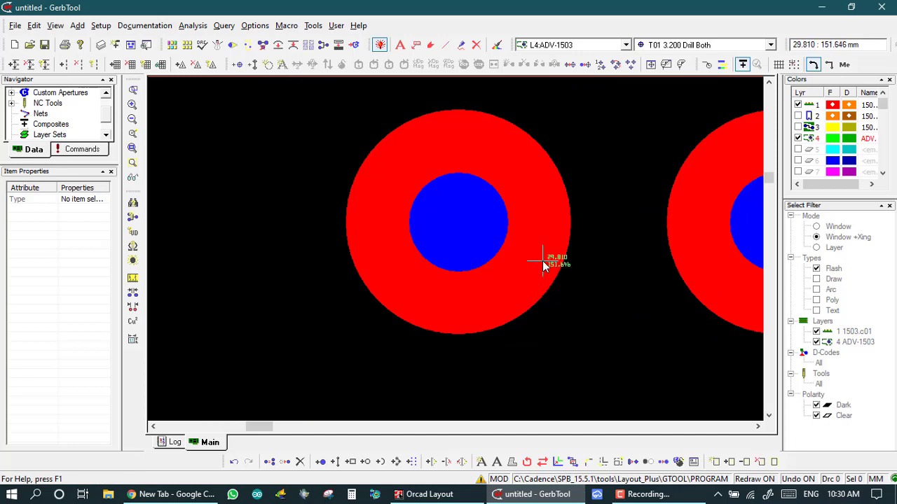
click(133, 279)
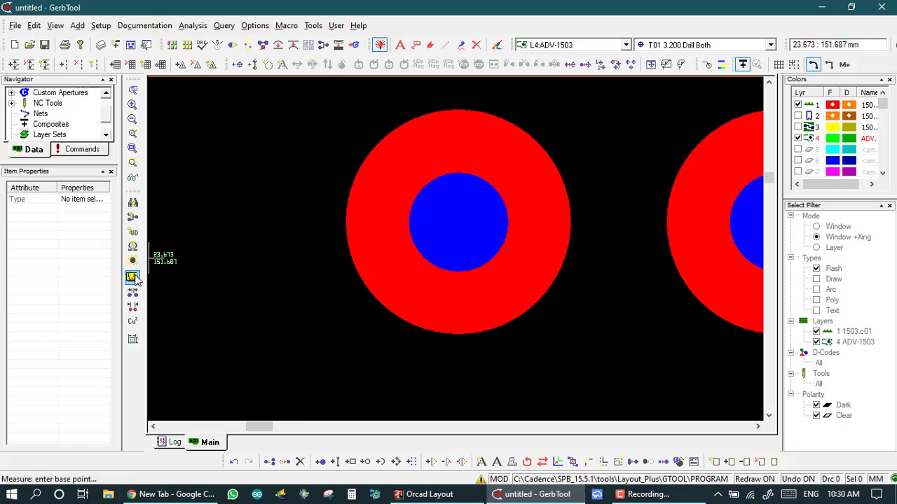
click(510, 221)
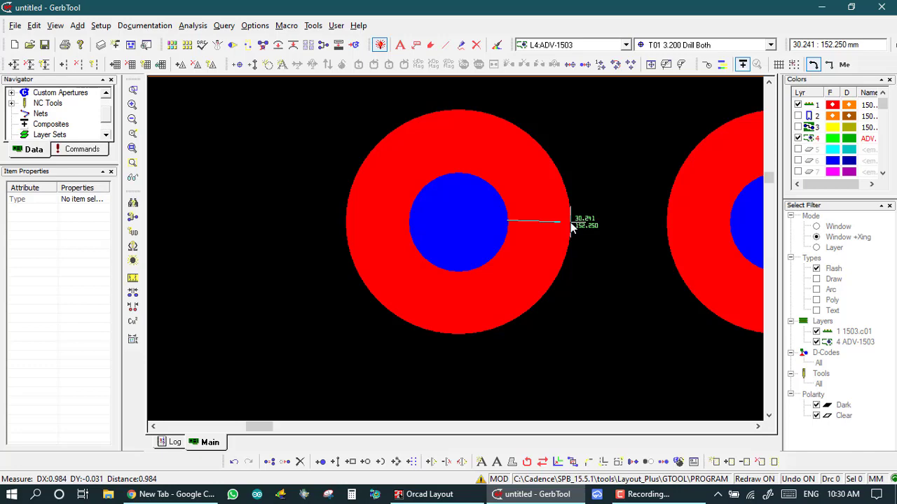
Step: Examine the copper rings around the drill holes across the upper board, the IC pads and the traces below them
key(Home)
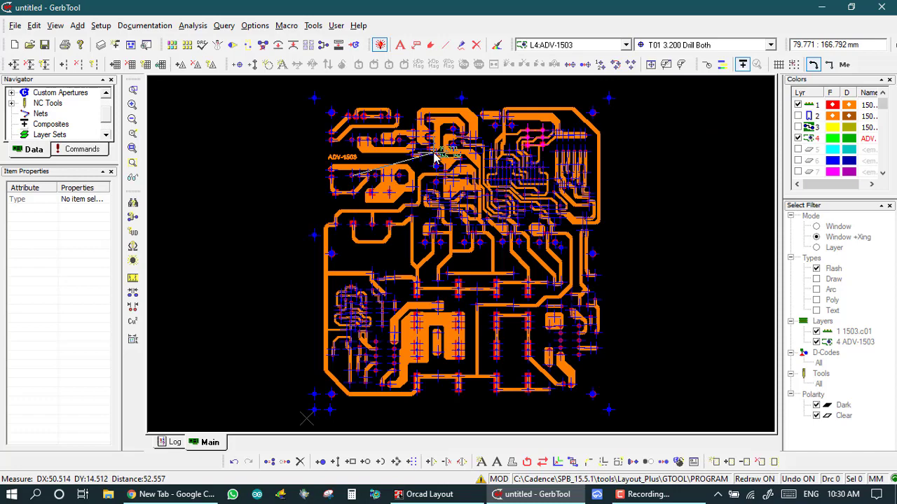
scroll(435, 158, up, 3)
scroll(455, 249, down, 2)
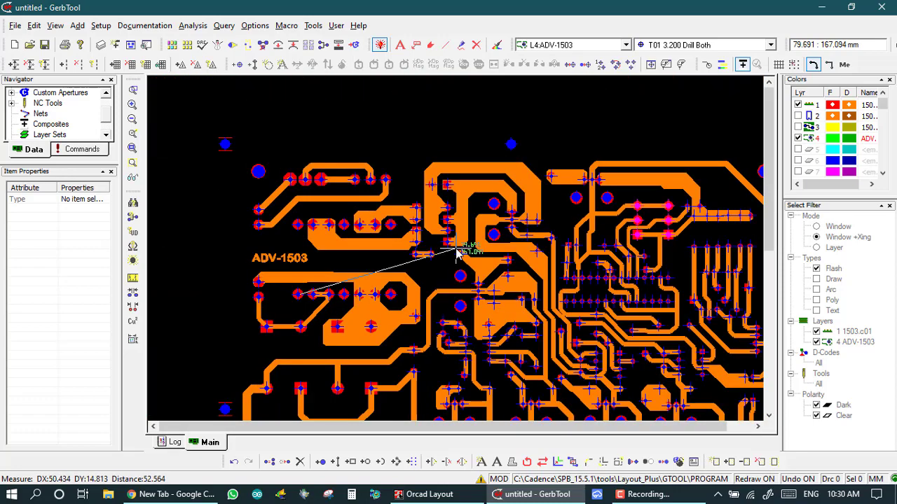
scroll(455, 248, up, 4)
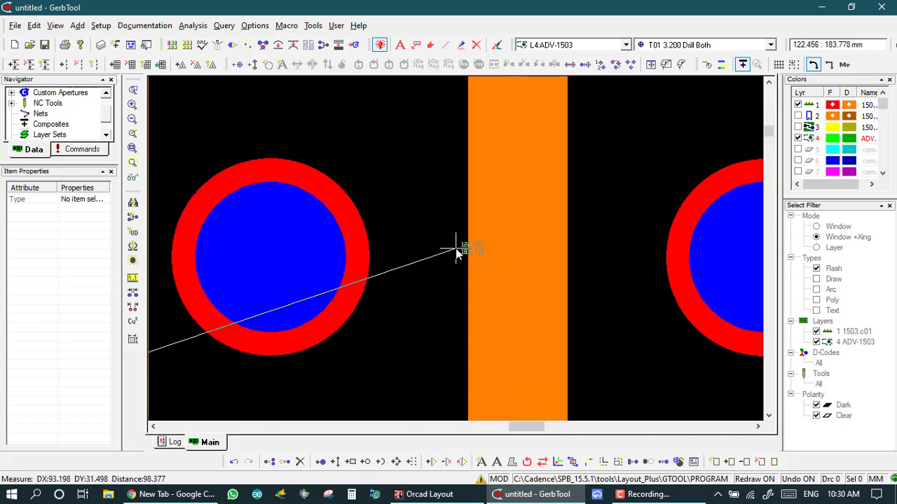
scroll(455, 248, down, 5)
scroll(456, 252, up, 3)
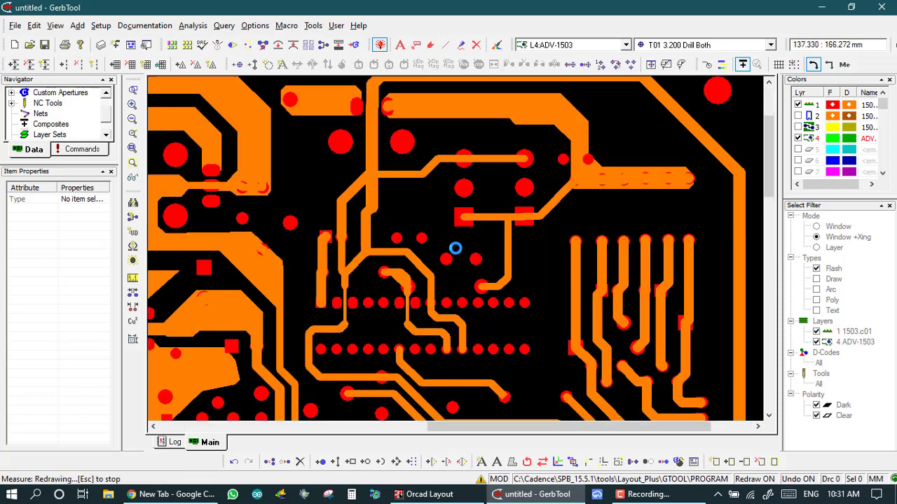
scroll(456, 252, down, 2)
scroll(455, 252, down, 2)
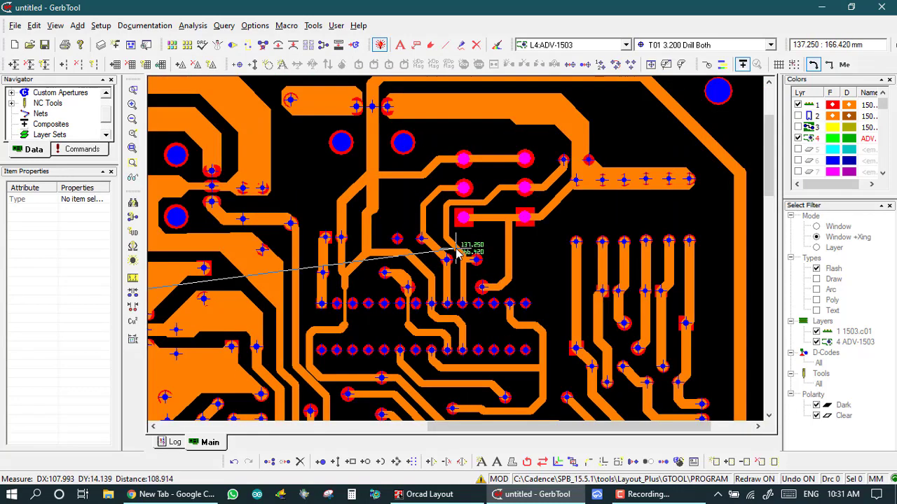
scroll(455, 252, up, 4)
scroll(456, 252, down, 4)
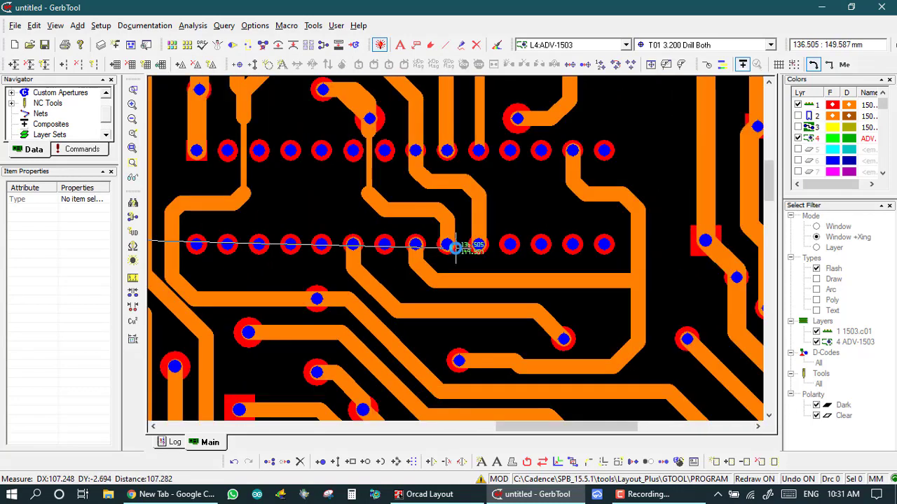
scroll(456, 252, up, 4)
scroll(456, 253, up, 2)
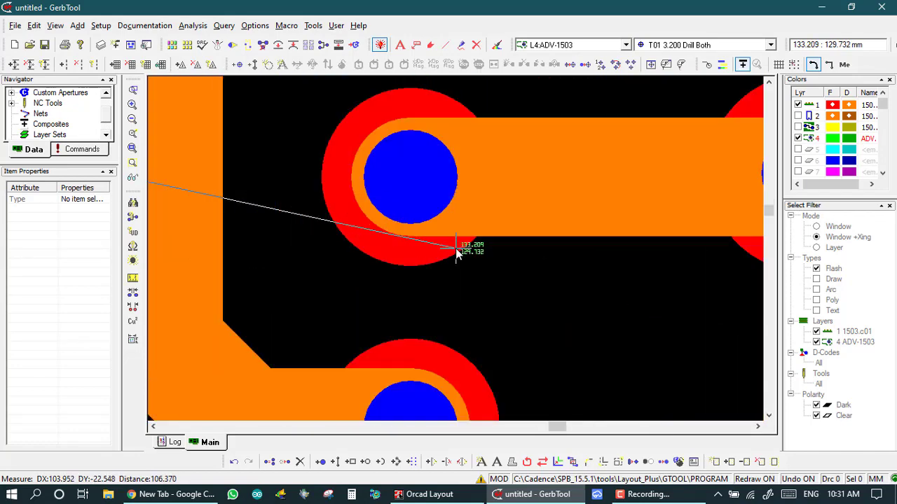
Step: Examine the copper rings around the trace pads and the large round pads in the row below the traces
scroll(456, 253, down, 5)
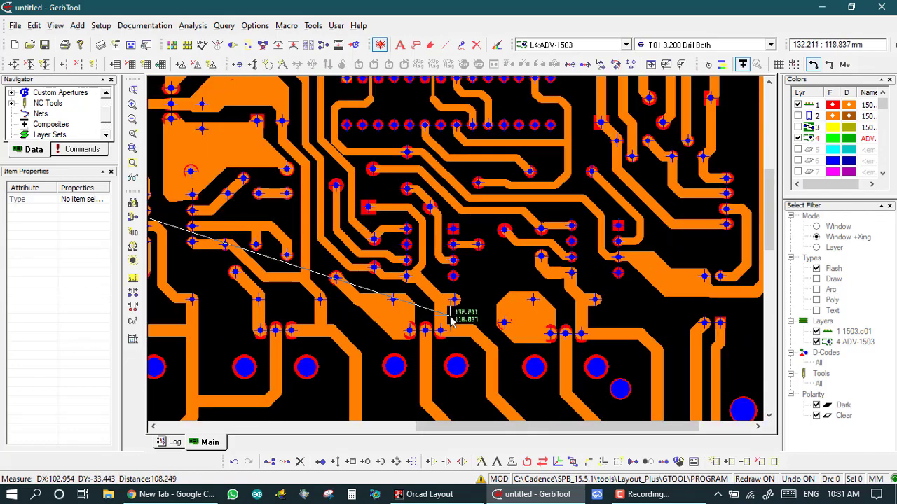
scroll(456, 253, up, 4)
scroll(456, 253, down, 3)
scroll(456, 253, down, 3)
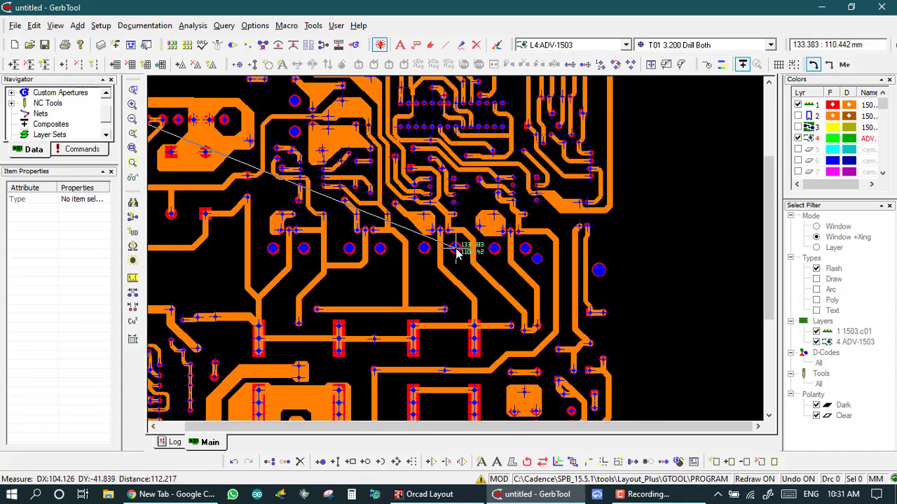
scroll(456, 250, up, 4)
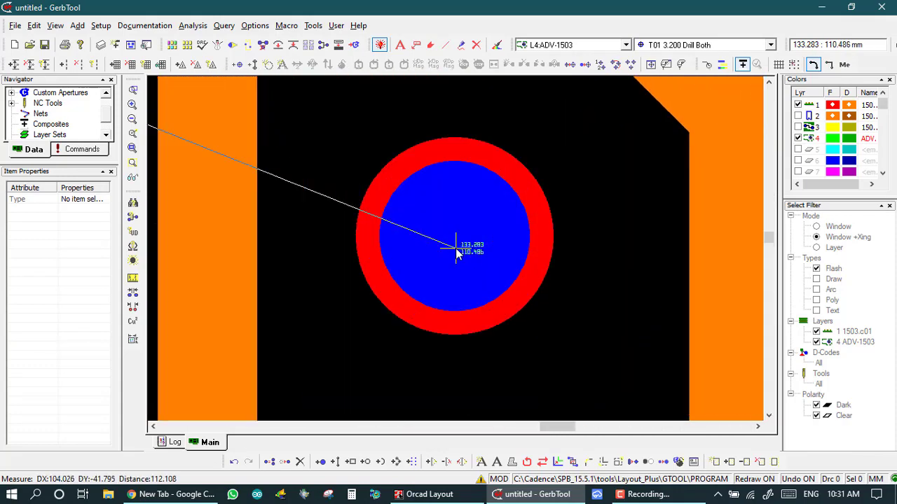
scroll(536, 235, up, 2)
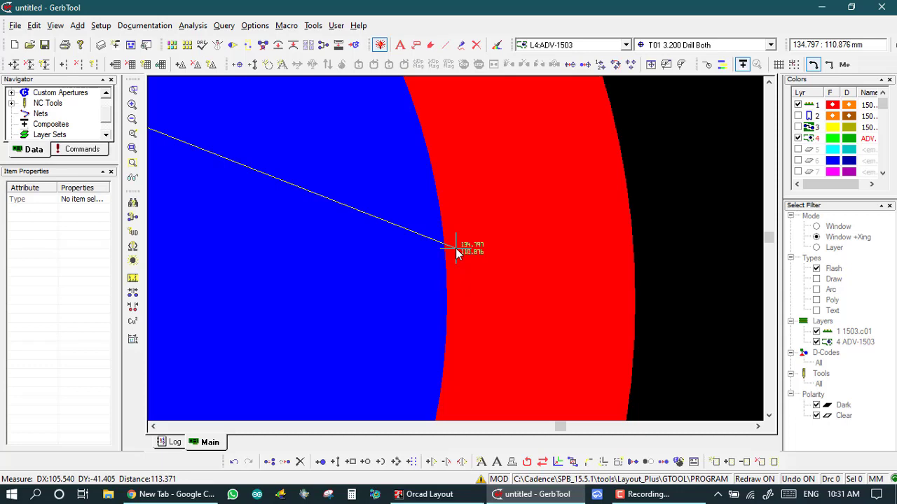
scroll(456, 254, down, 3)
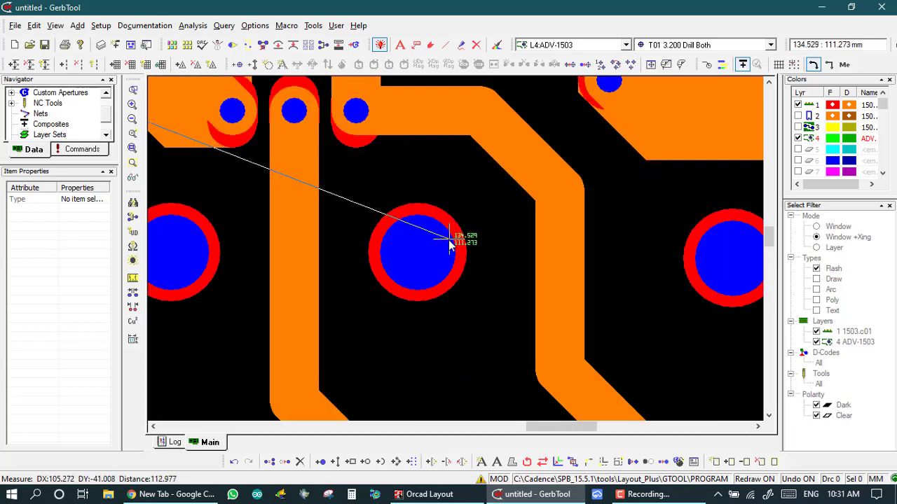
Step: Check the copper ring of the middle large round pad against the pad and drill objects stacked there
click(442, 247)
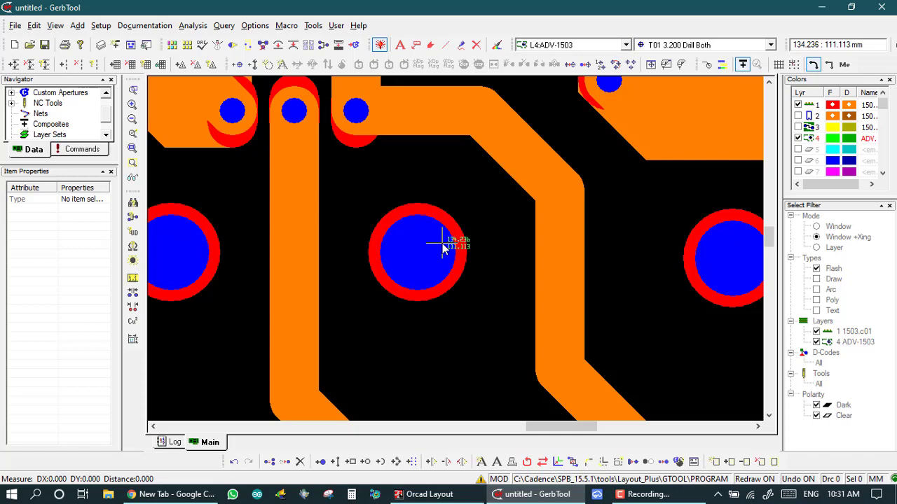
click(437, 215)
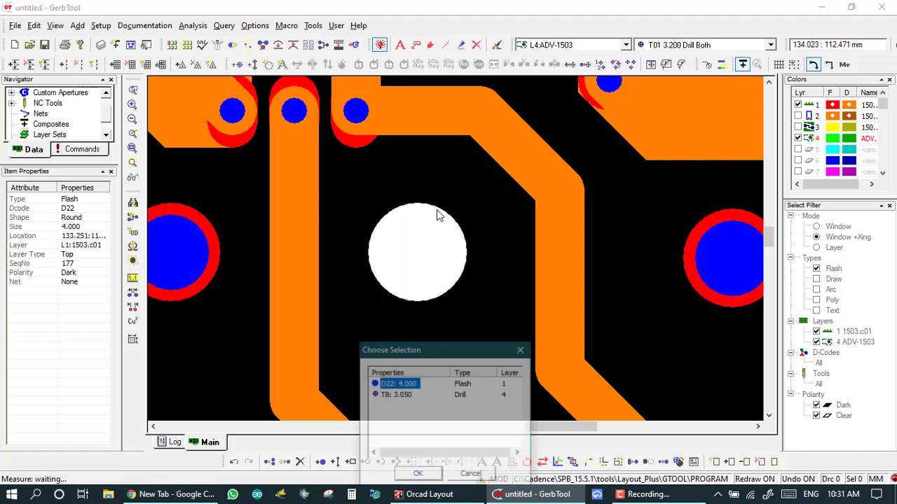
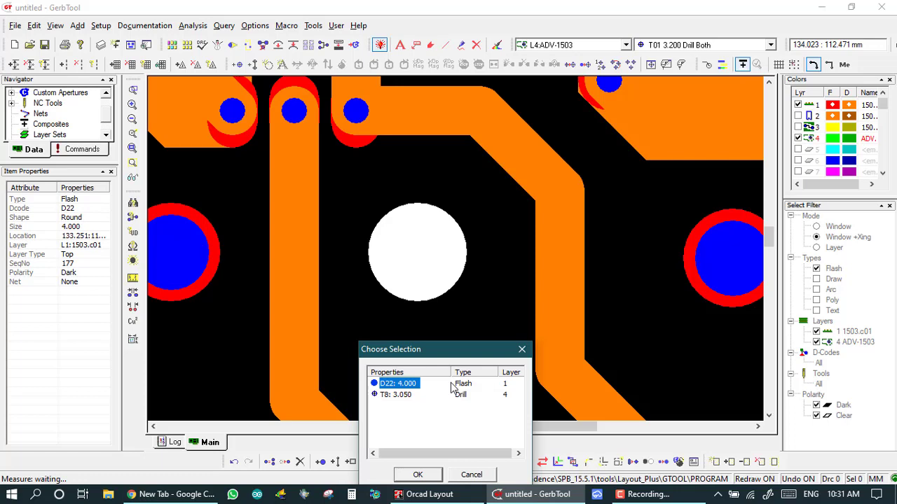
click(521, 350)
click(400, 347)
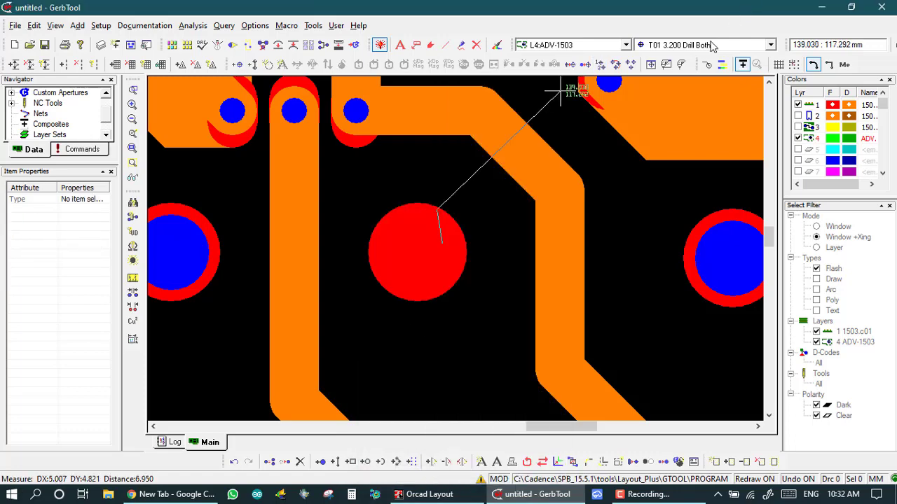
Step: Show the board as outlines and set D-code scaling to a fixed amount of 0.3 in both X and Y
click(706, 64)
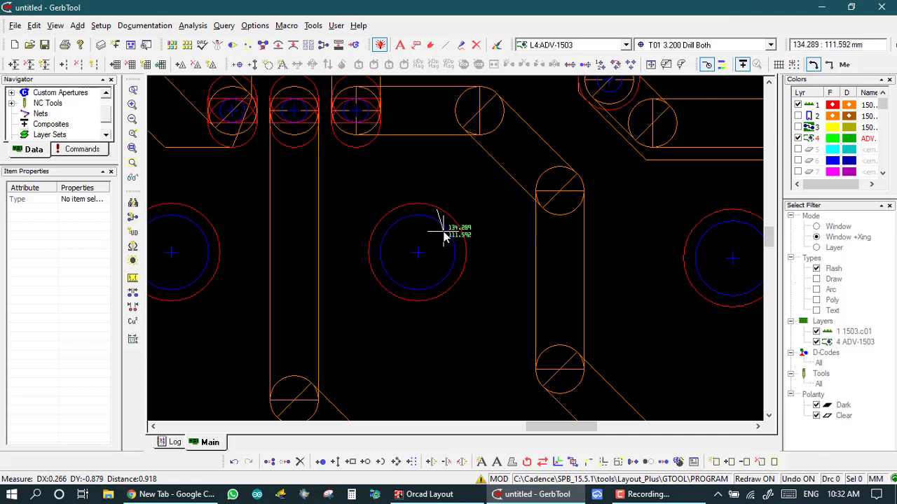
click(668, 462)
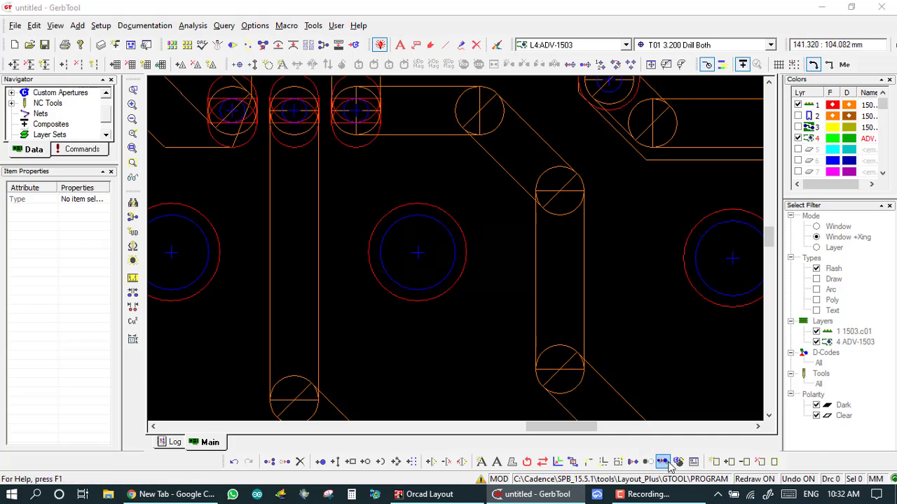
key(BackSpace)
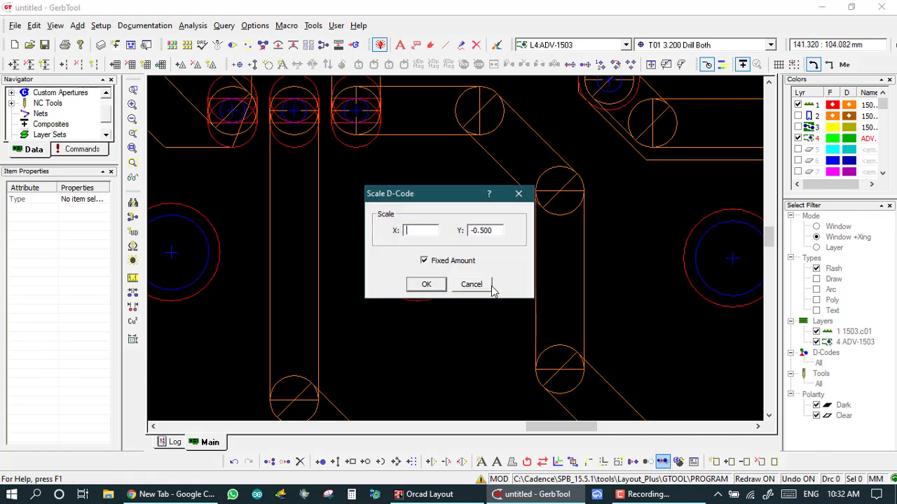
text(0.3)
key(Tab)
text(0.3)
click(429, 284)
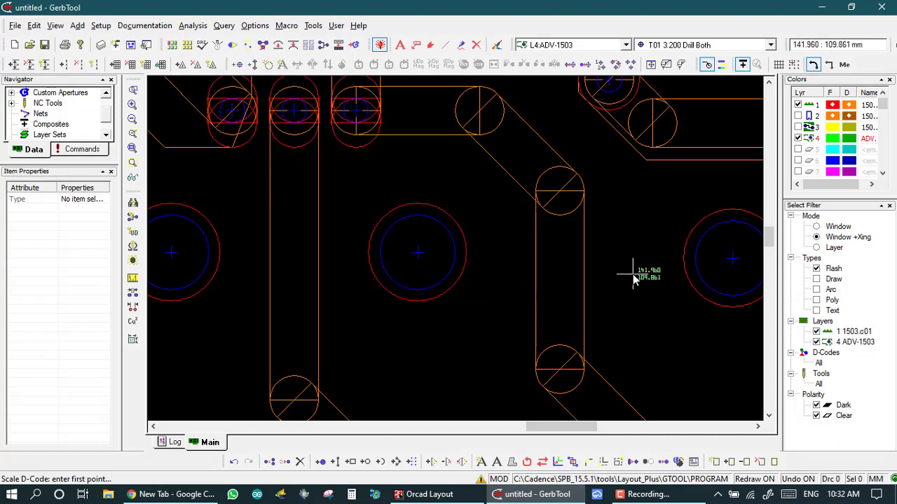
Step: Exclude drill layer 4 from selection and enlarge the middle large round pad by repeated 0.3 D-code scaling
click(361, 200)
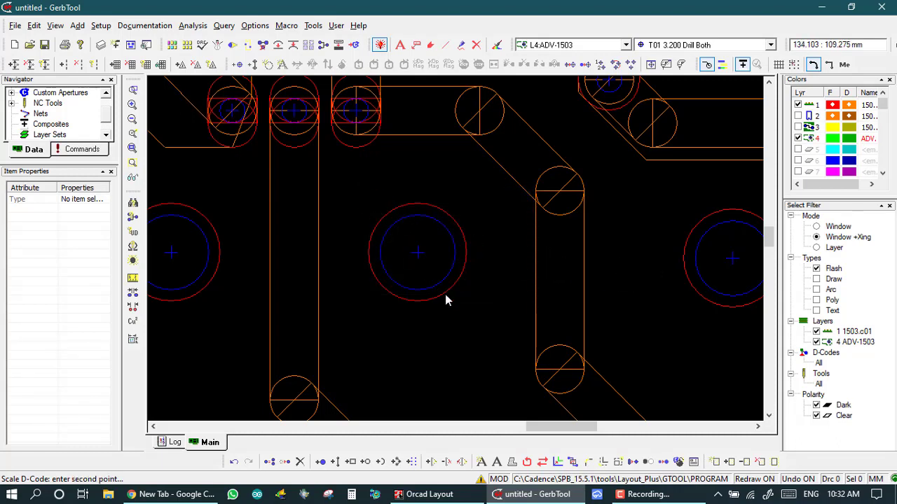
click(388, 202)
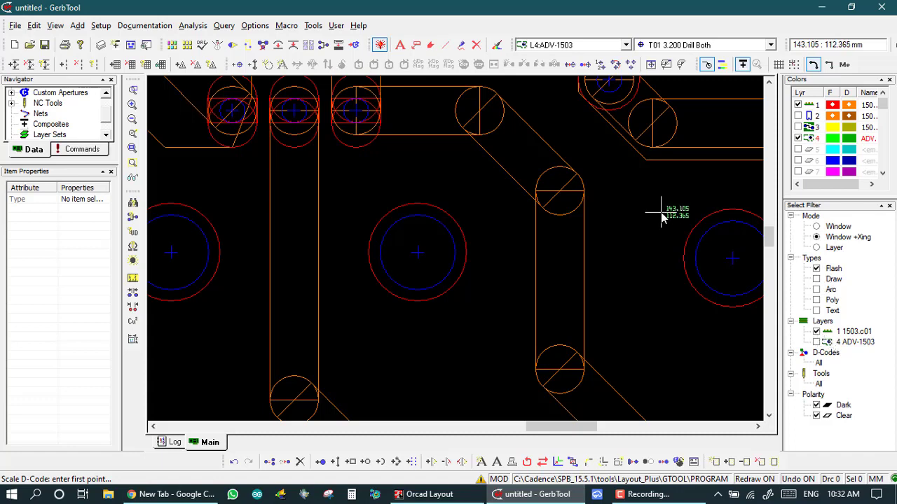
click(369, 194)
click(462, 316)
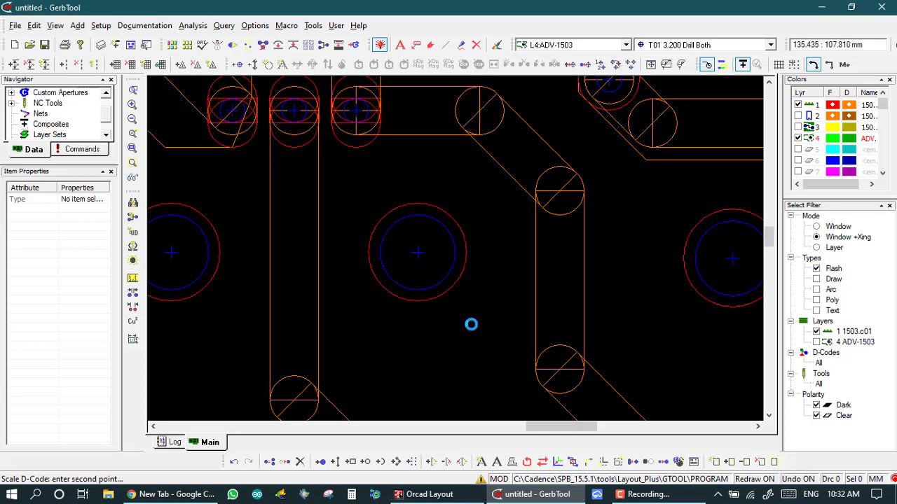
click(346, 191)
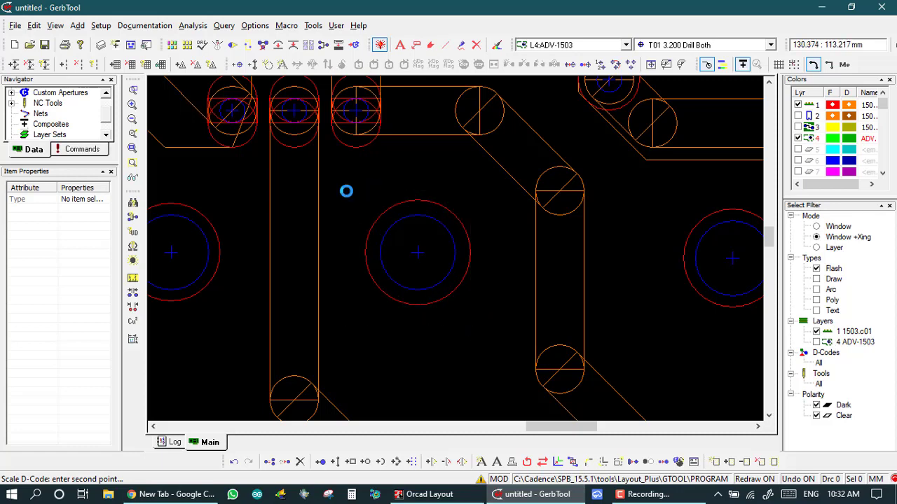
click(347, 195)
click(480, 332)
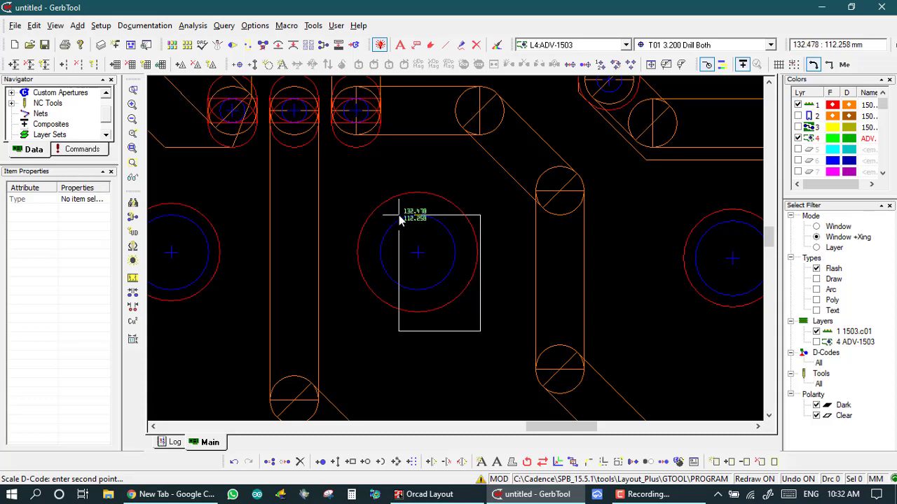
key(Escape)
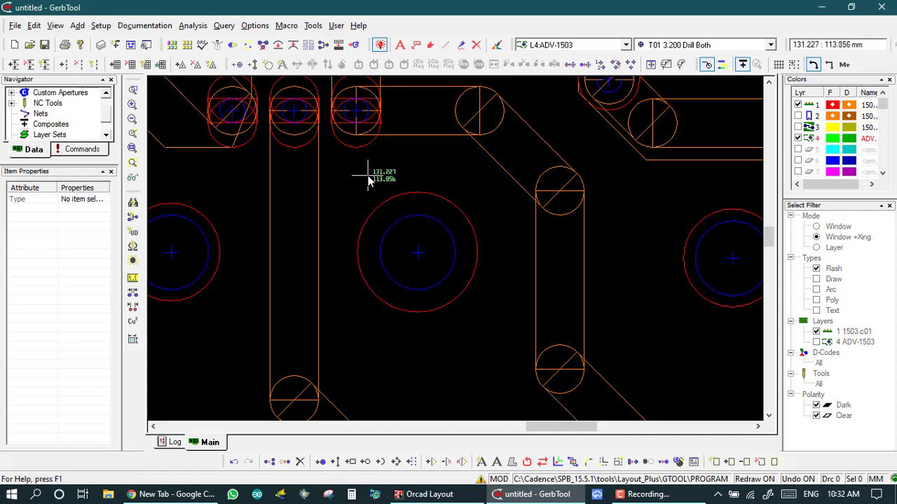
Step: Restore the filled display and inspect the enlarged pad's copper ring up close
key(w)
click(464, 304)
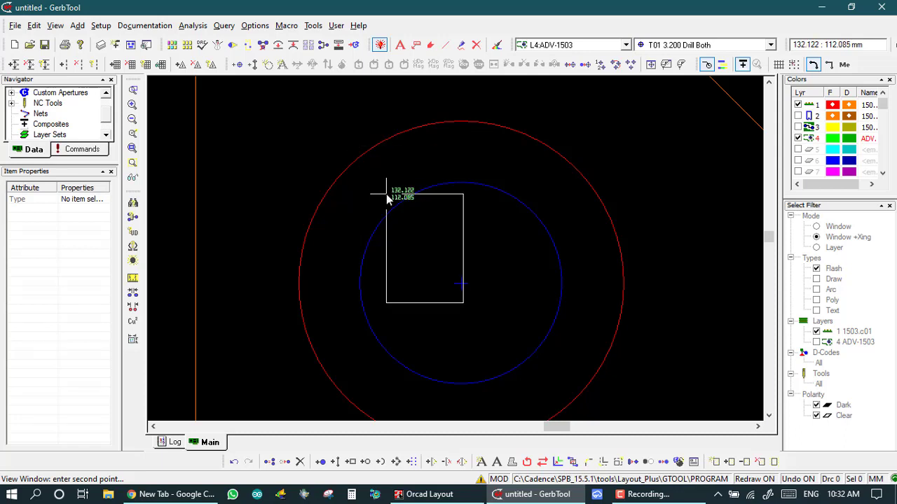
click(708, 65)
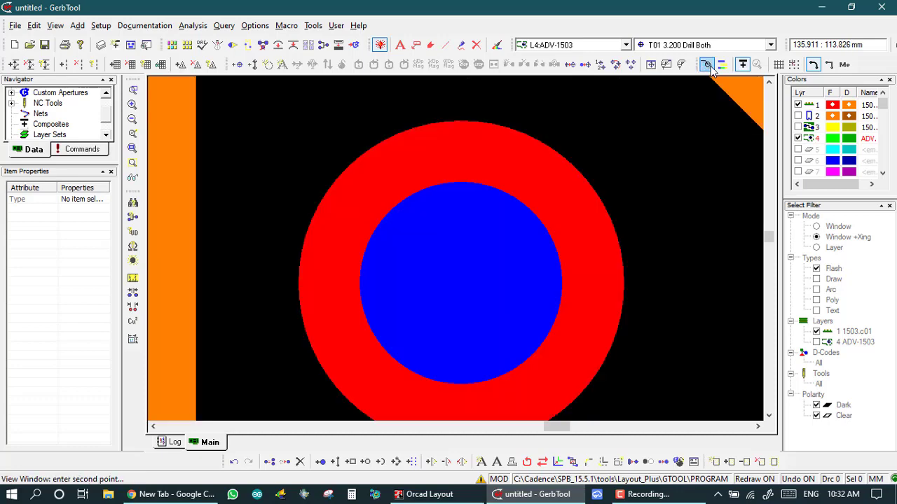
Step: Examine the copper rings around the IC pads on the upper board and around the pads in the board's lower-right area
key(Home)
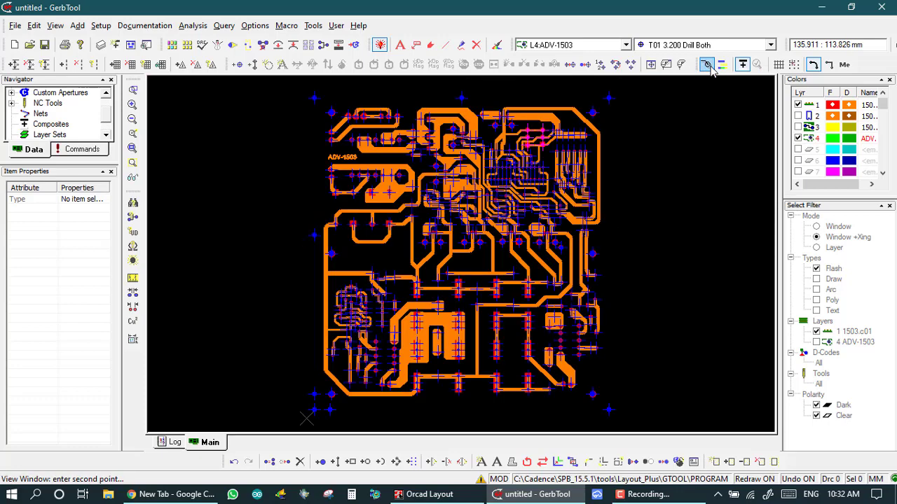
click(523, 116)
click(367, 161)
click(523, 300)
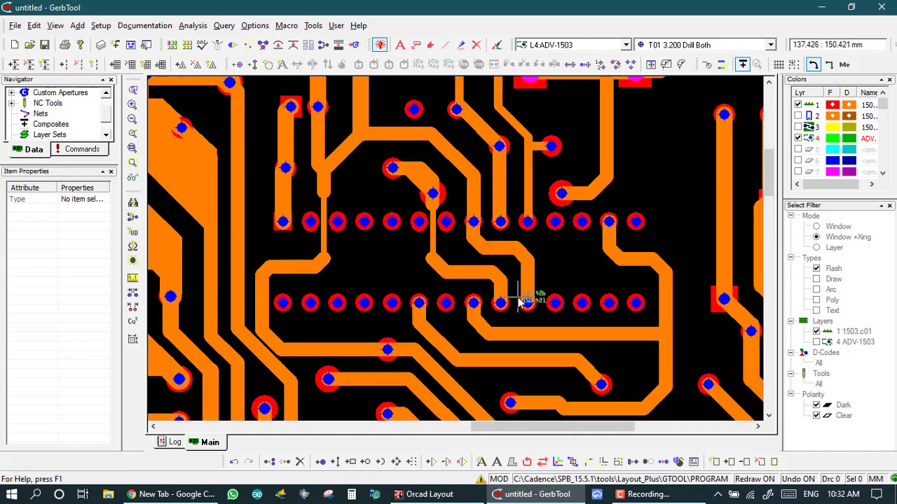
click(395, 157)
click(535, 318)
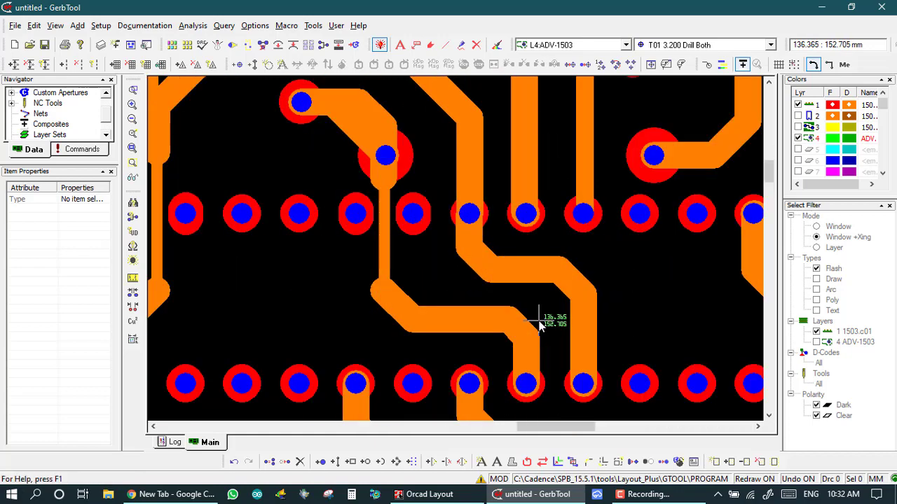
key(Home)
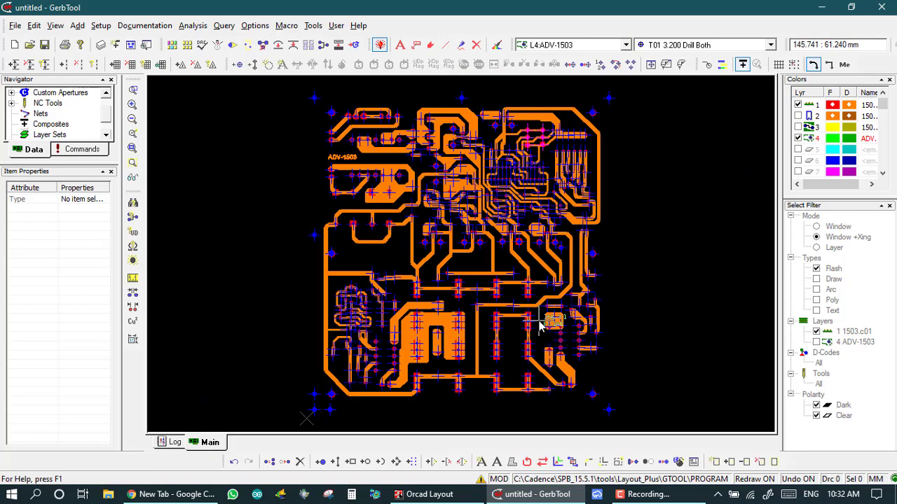
click(465, 266)
click(627, 425)
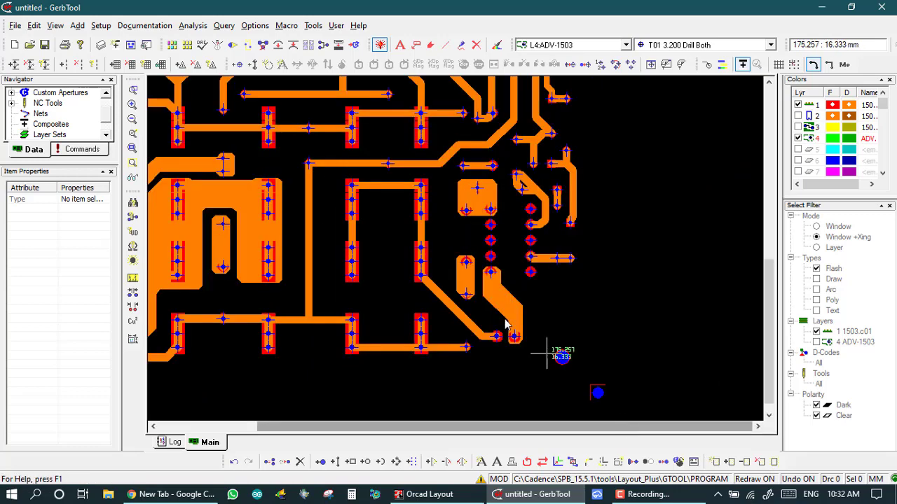
click(361, 169)
click(594, 312)
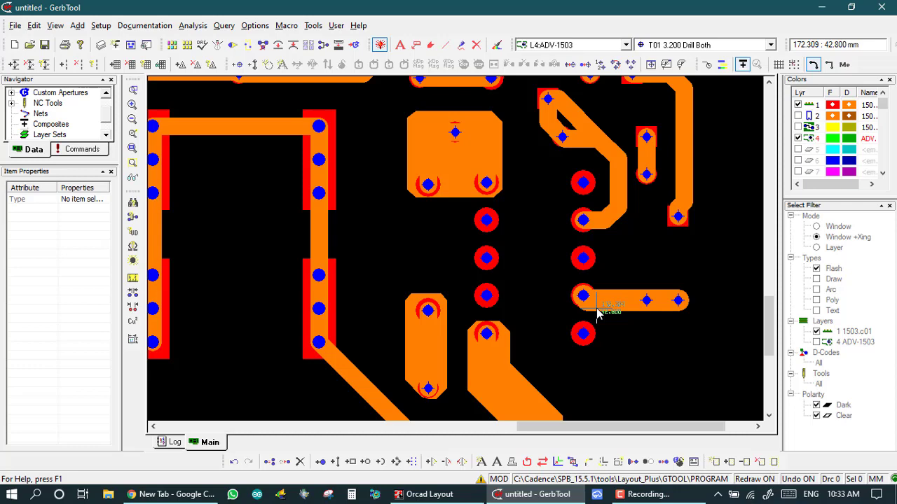
key(Home)
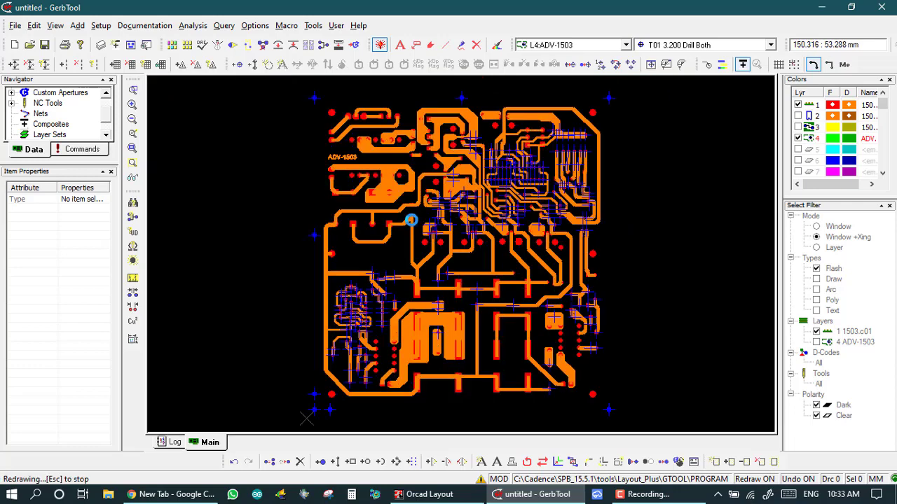
Step: Review the DRC checks in the analysis setup without running the analysis
click(201, 48)
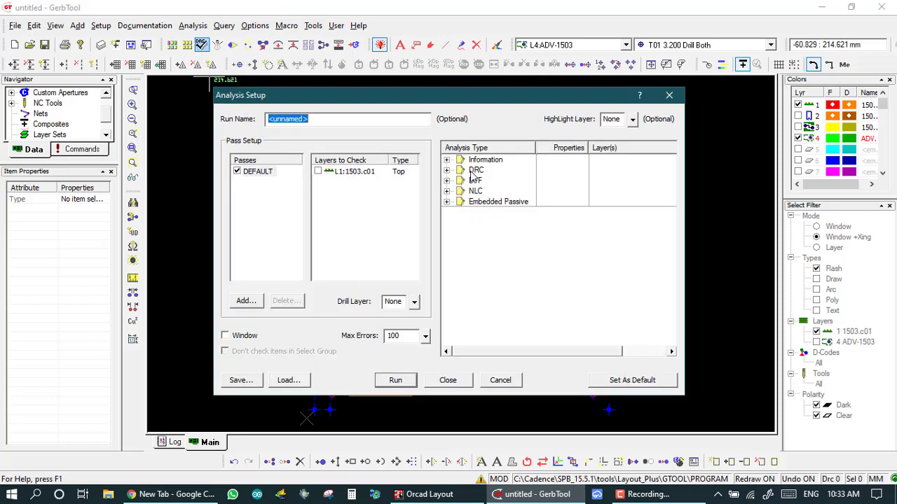
click(446, 170)
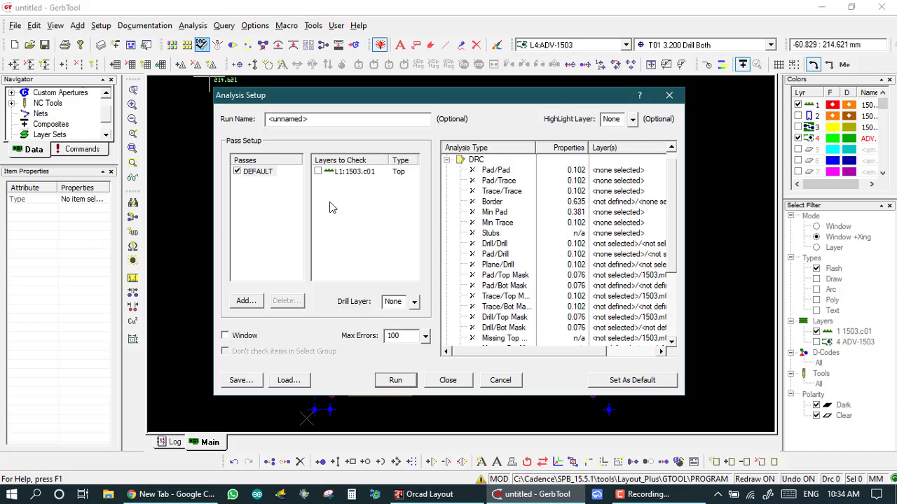
click(500, 382)
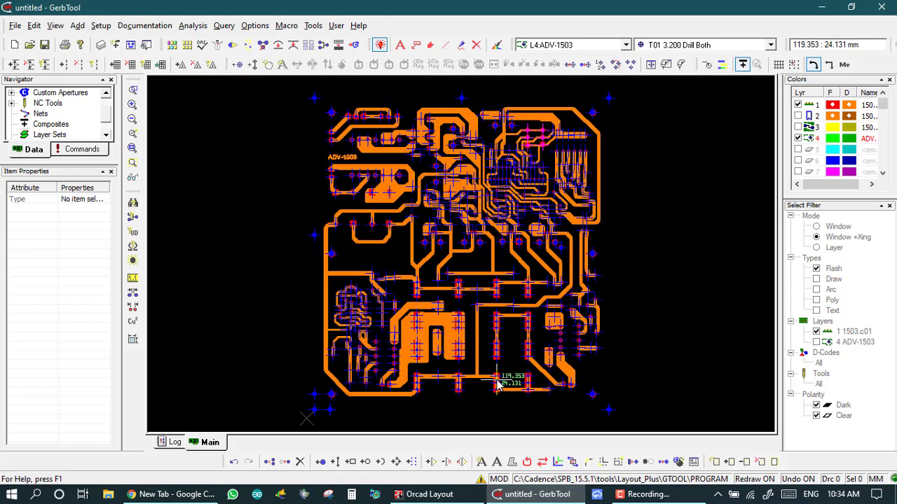